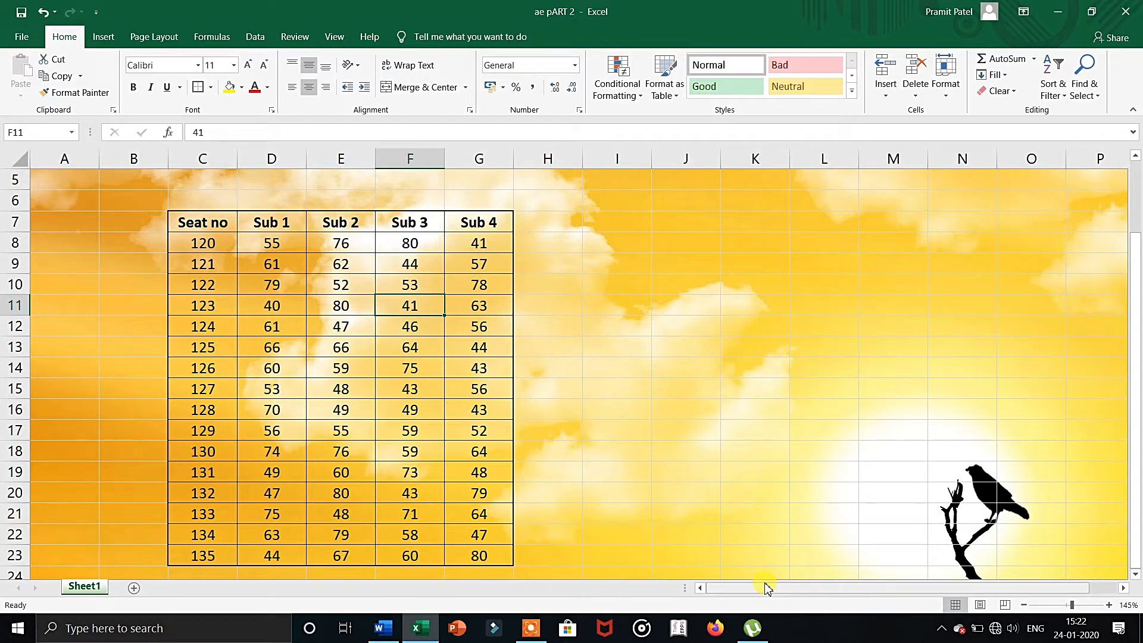
left_click(614, 80)
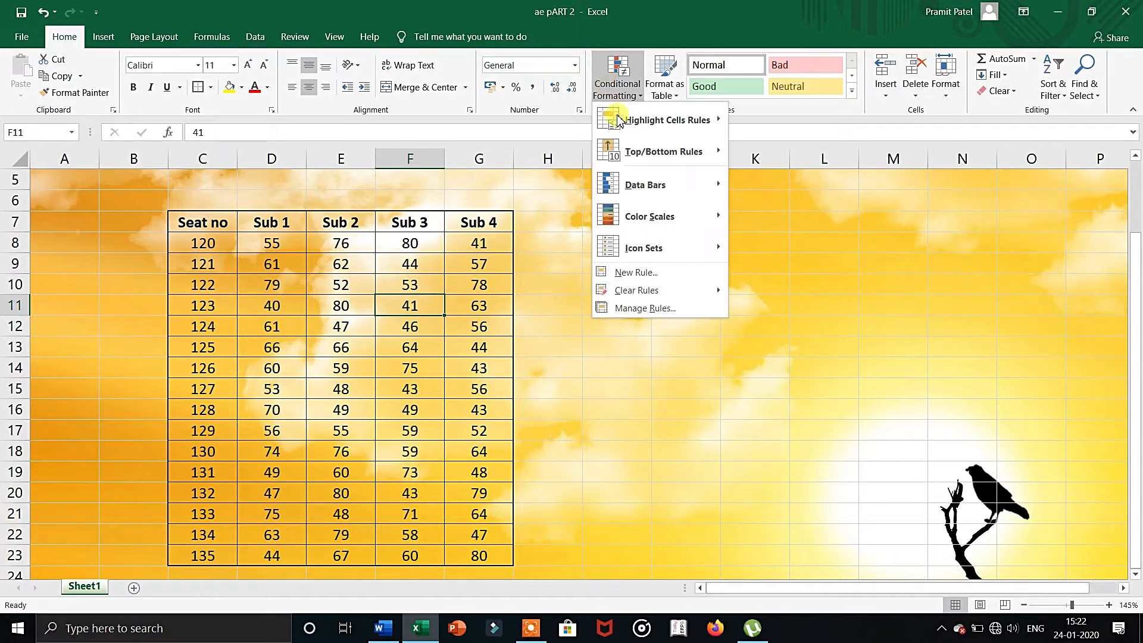
mouse_move(625, 131)
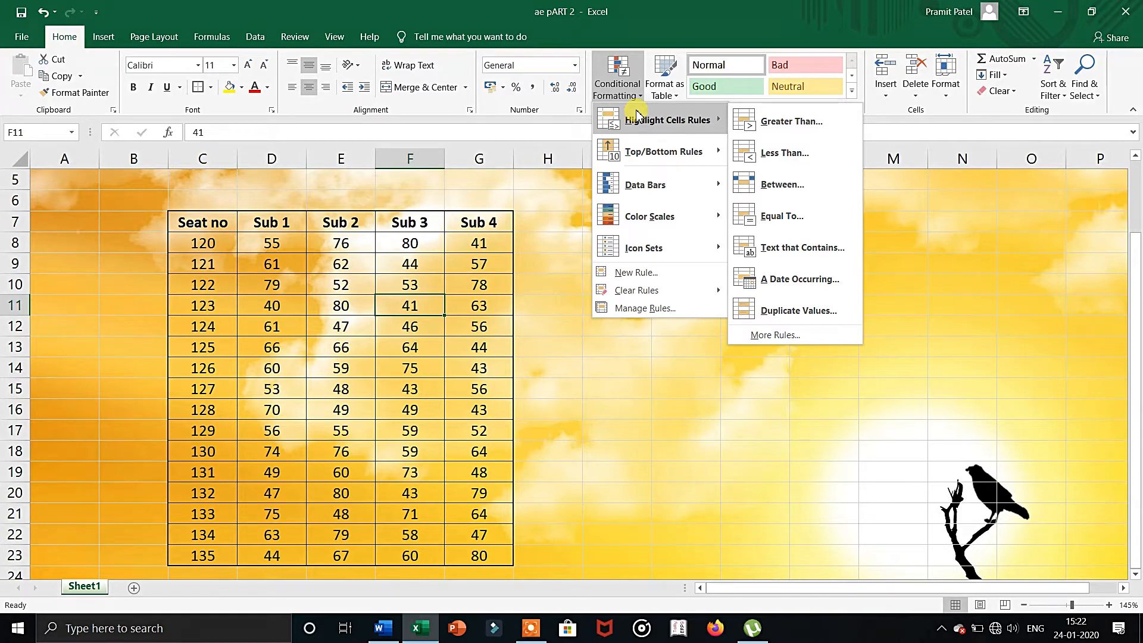
left_click(761, 119)
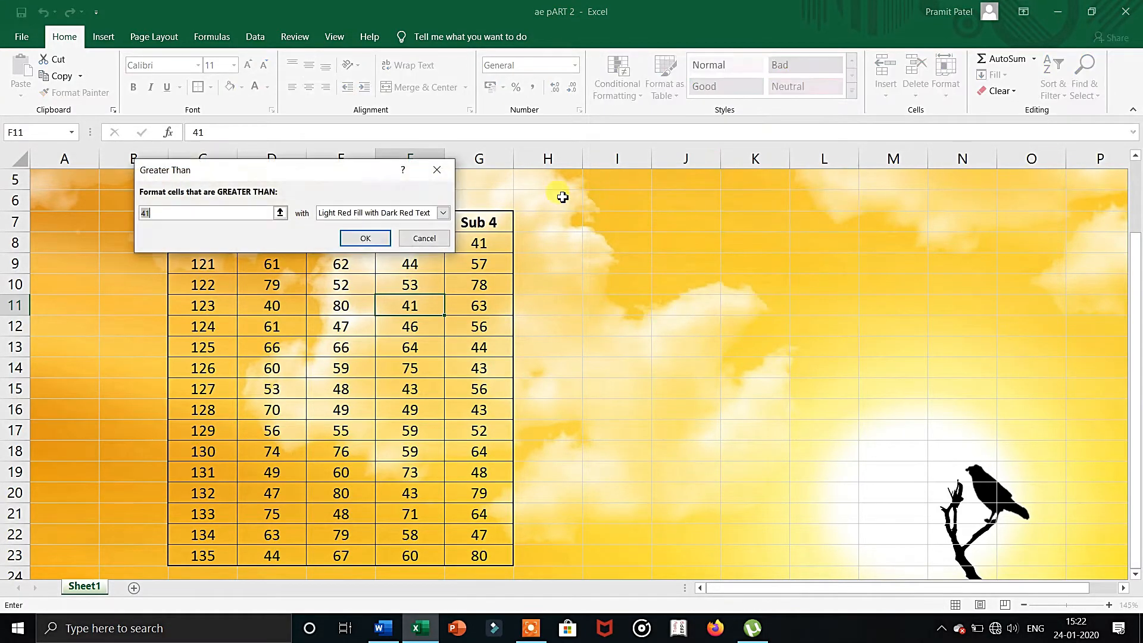
Start a Greater Than highlight rule on the subject marks in D8:G23 with a threshold of 50.
left_click_drag(272, 243, 471, 554)
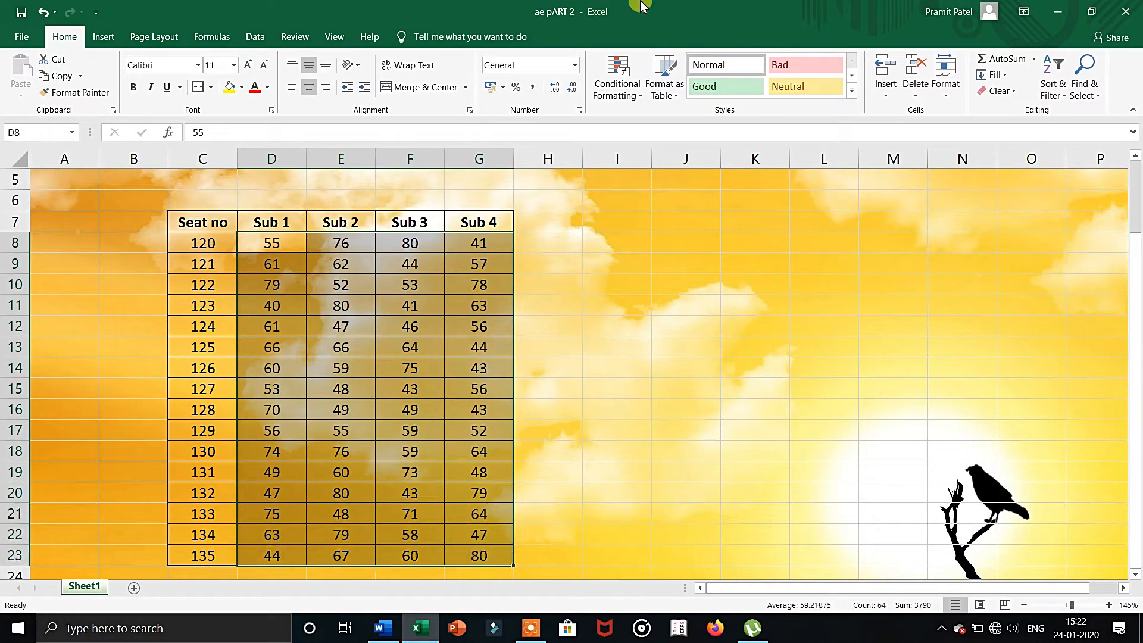
left_click(631, 99)
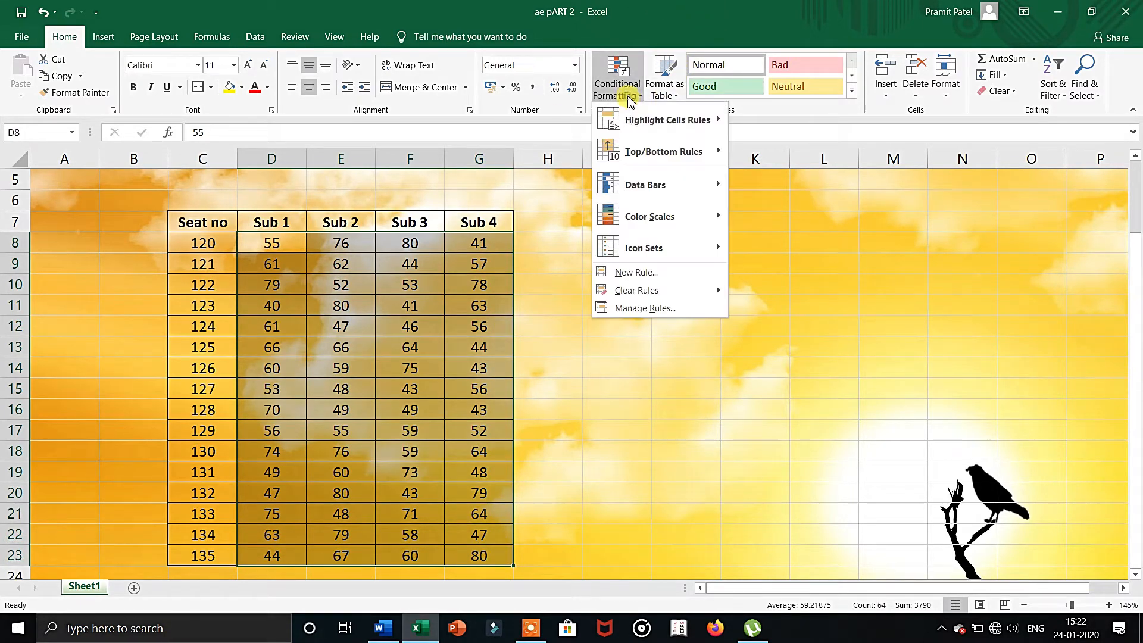
left_click(751, 120)
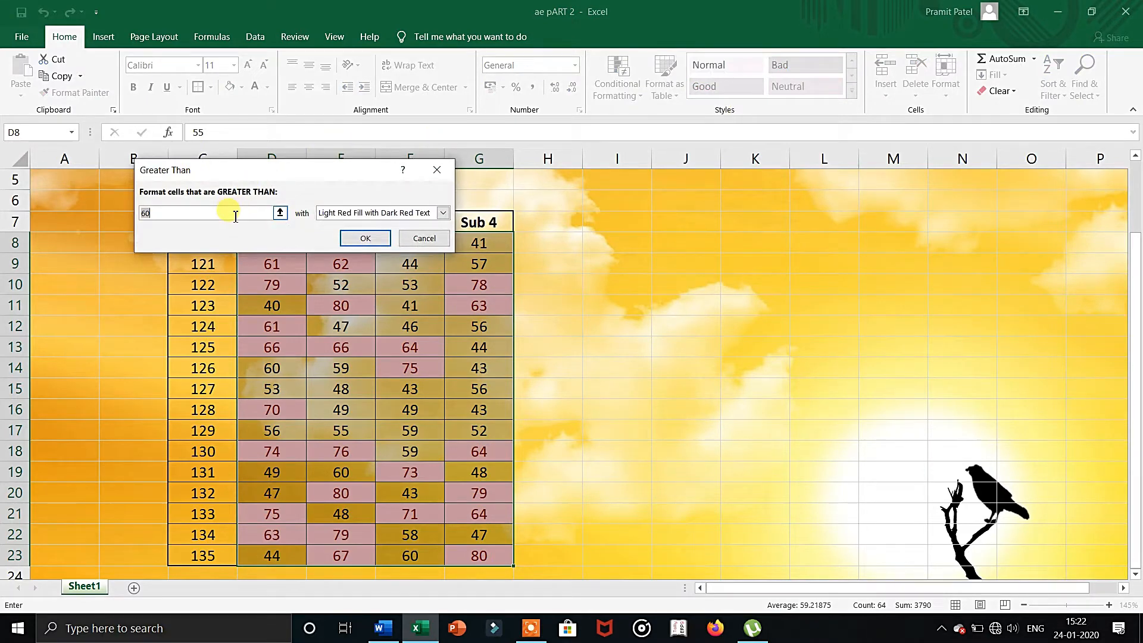
type("50")
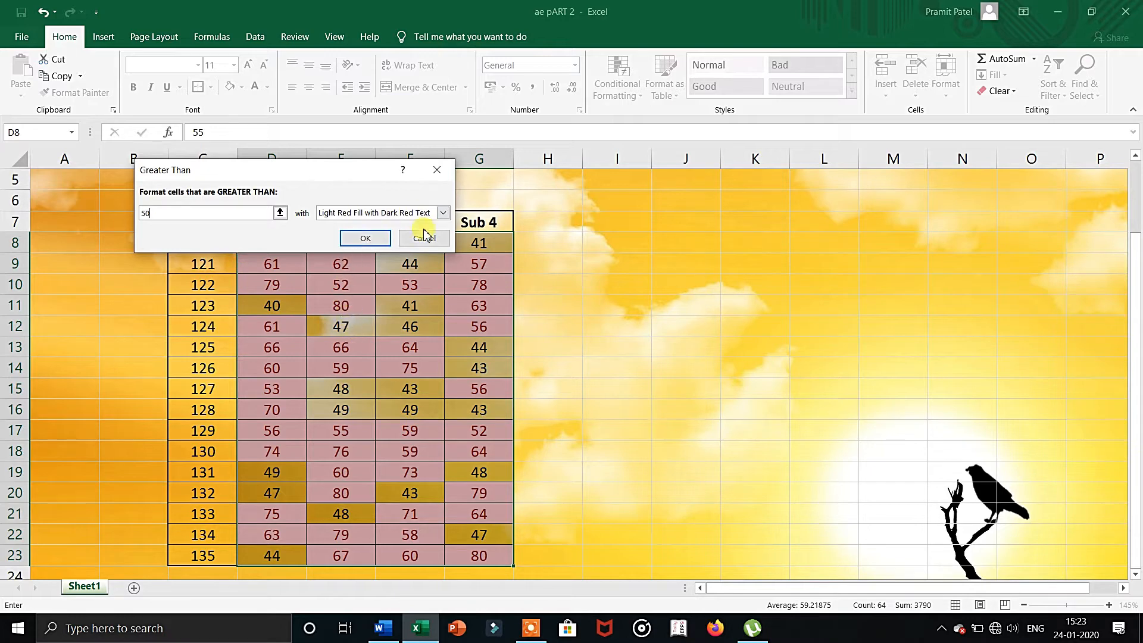
Choose a custom format for the Greater Than rule and set its font style to Bold Italic.
left_click(442, 212)
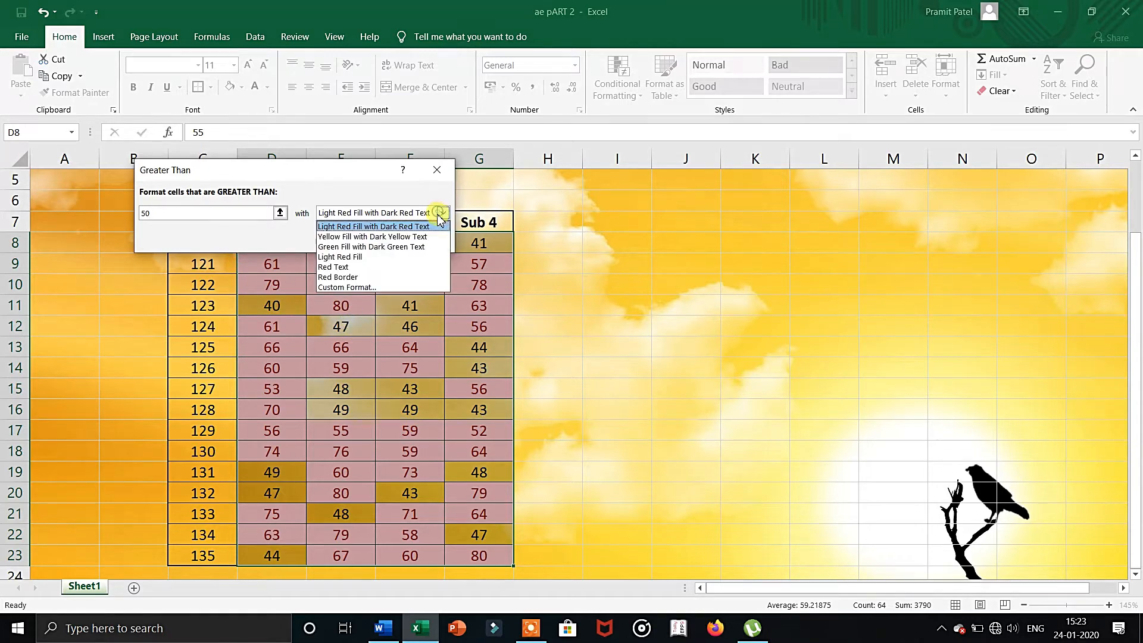
left_click(391, 287)
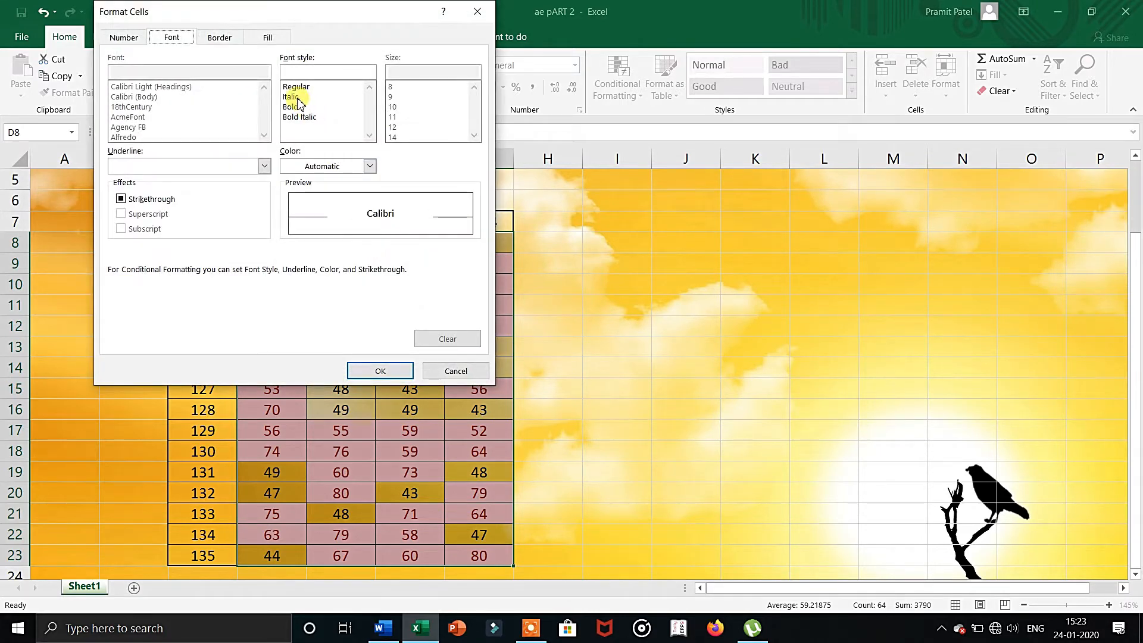
left_click(292, 87)
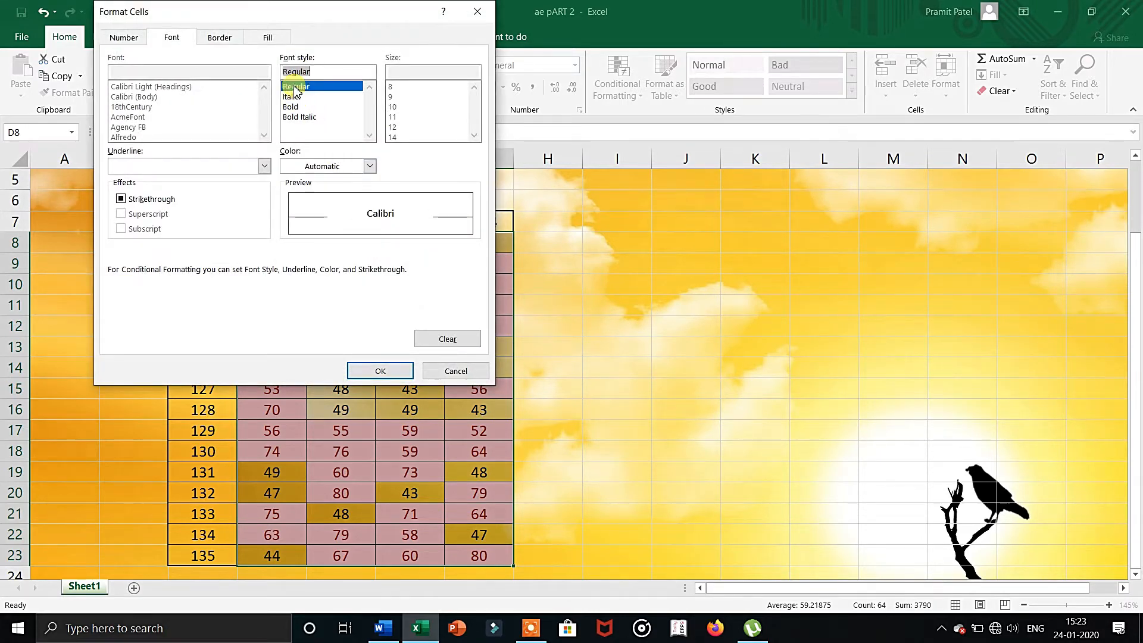
left_click(296, 97)
left_click(298, 107)
left_click(301, 117)
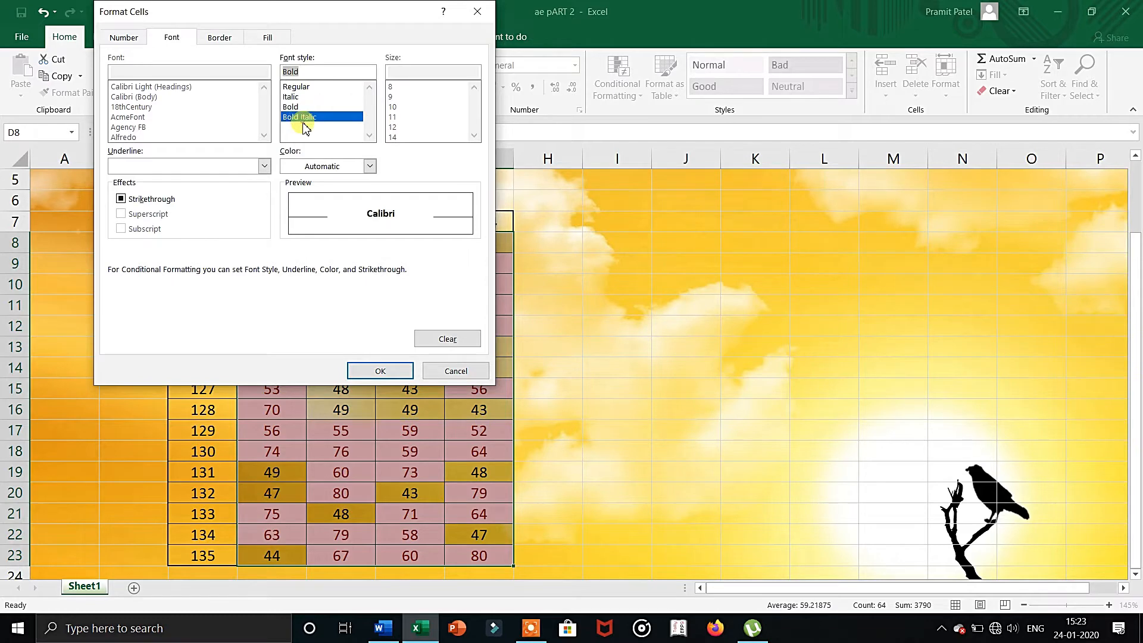
left_click(298, 107)
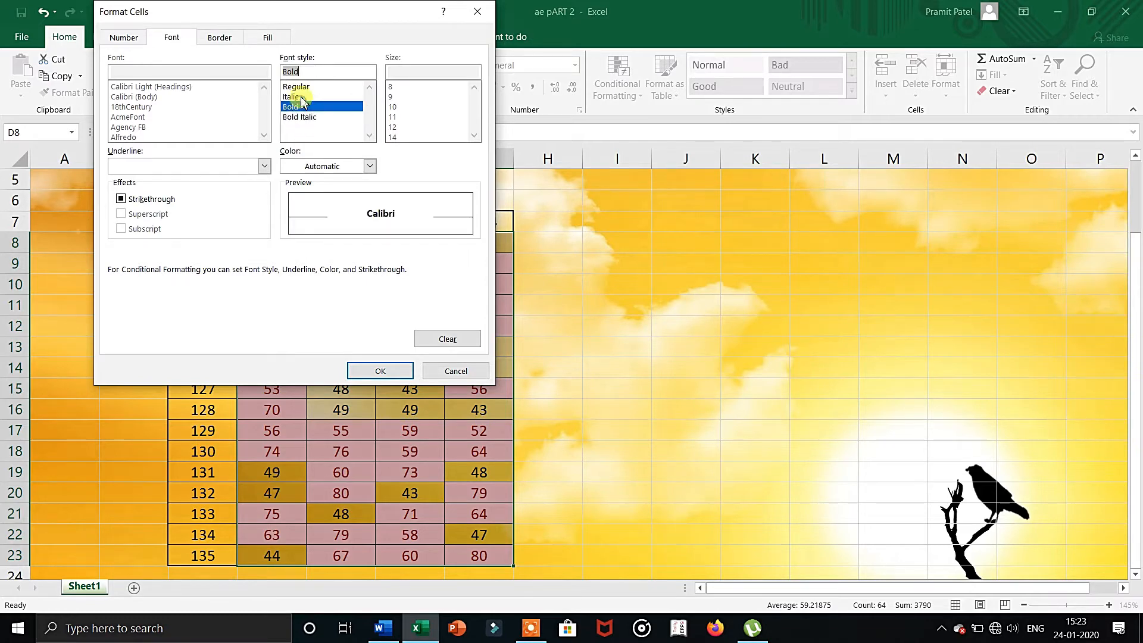
left_click(300, 97)
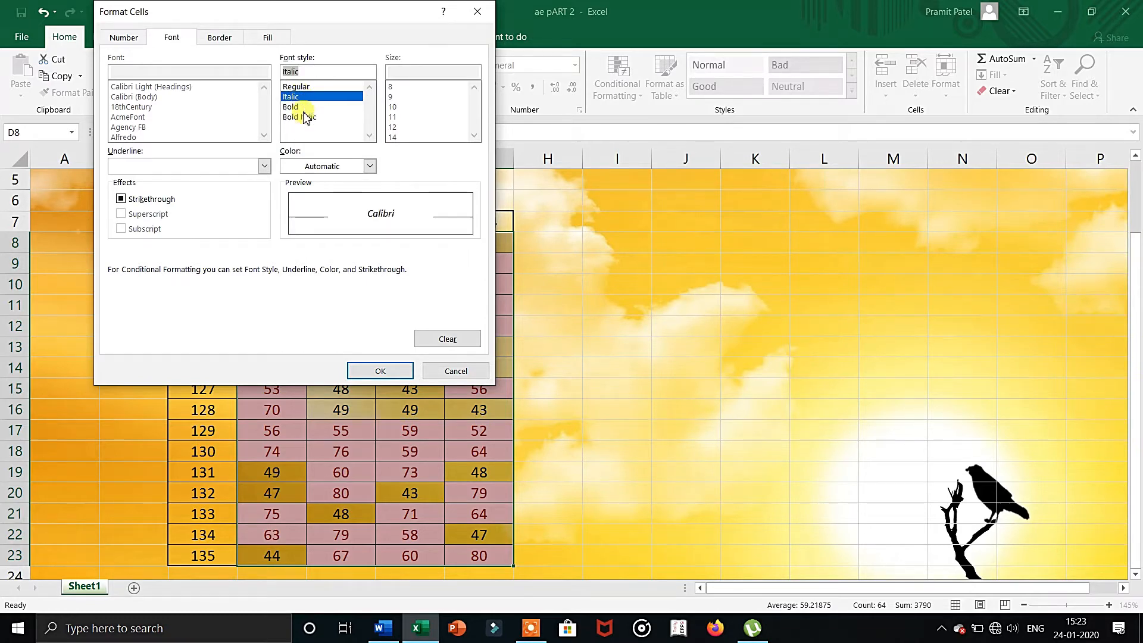
left_click(301, 117)
Give the rule's custom format a bright blue background fill and apply the Greater Than rule.
left_click(224, 37)
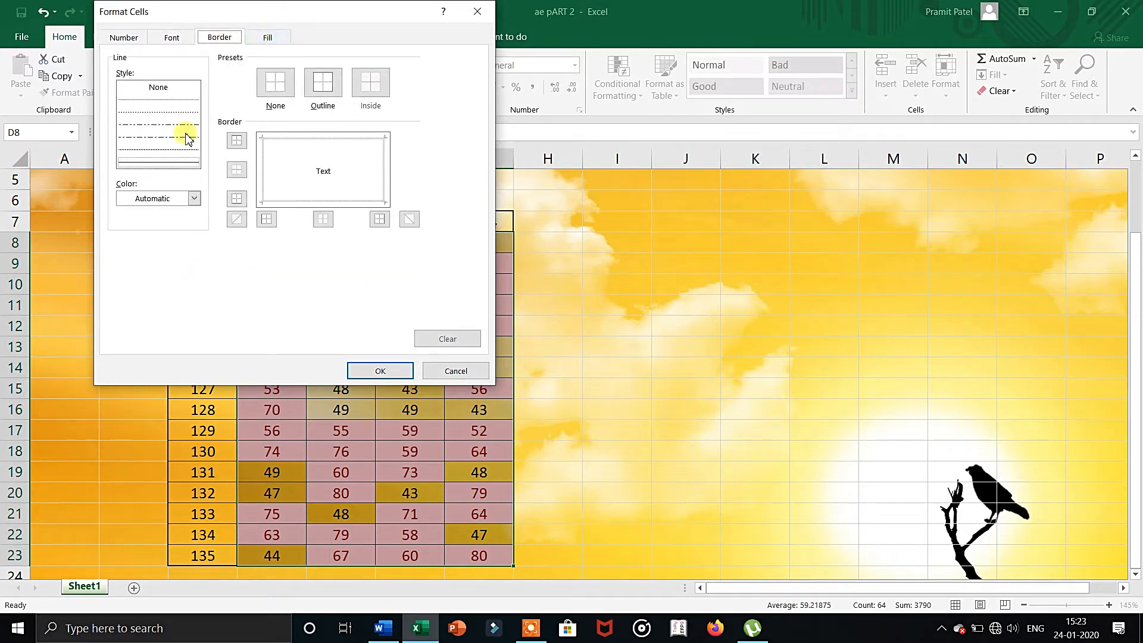
left_click(269, 37)
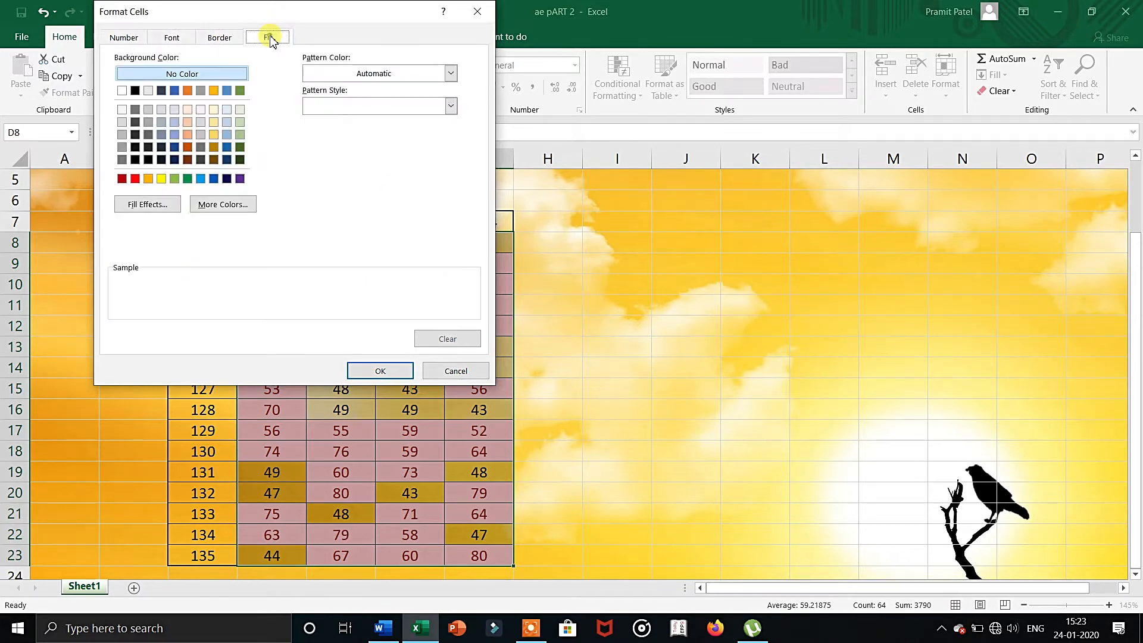
left_click(200, 180)
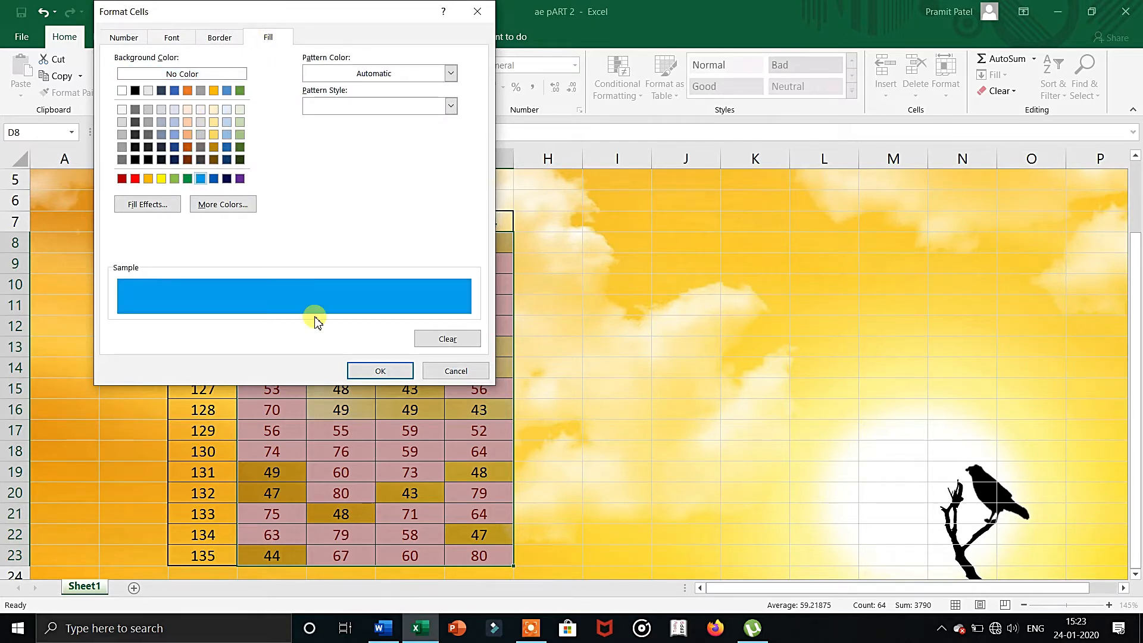
left_click(380, 371)
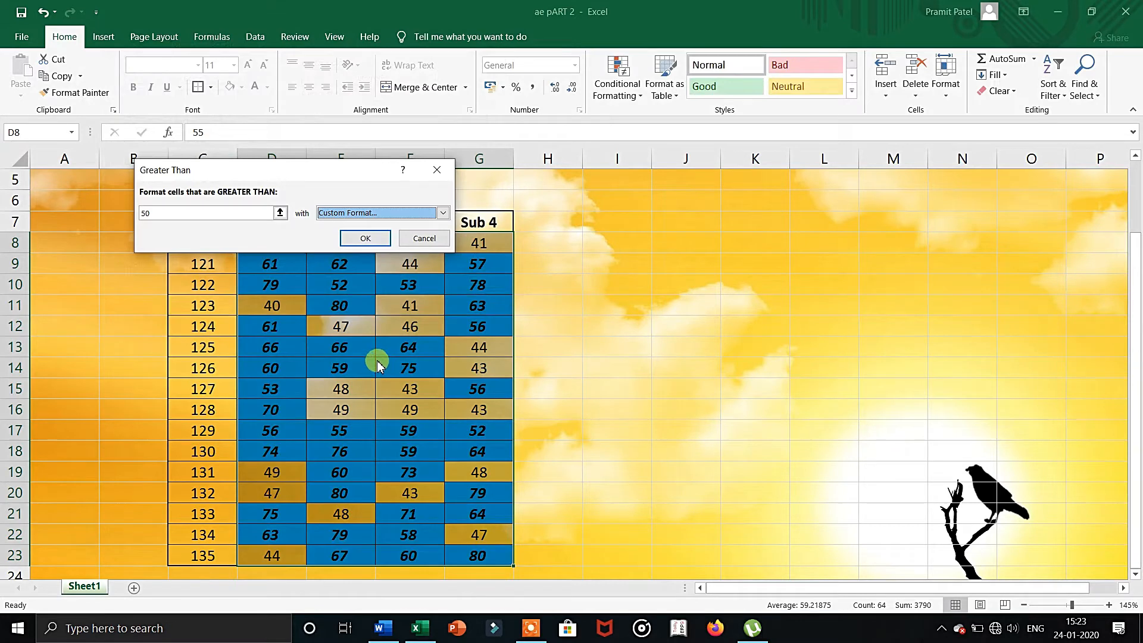
left_click(359, 238)
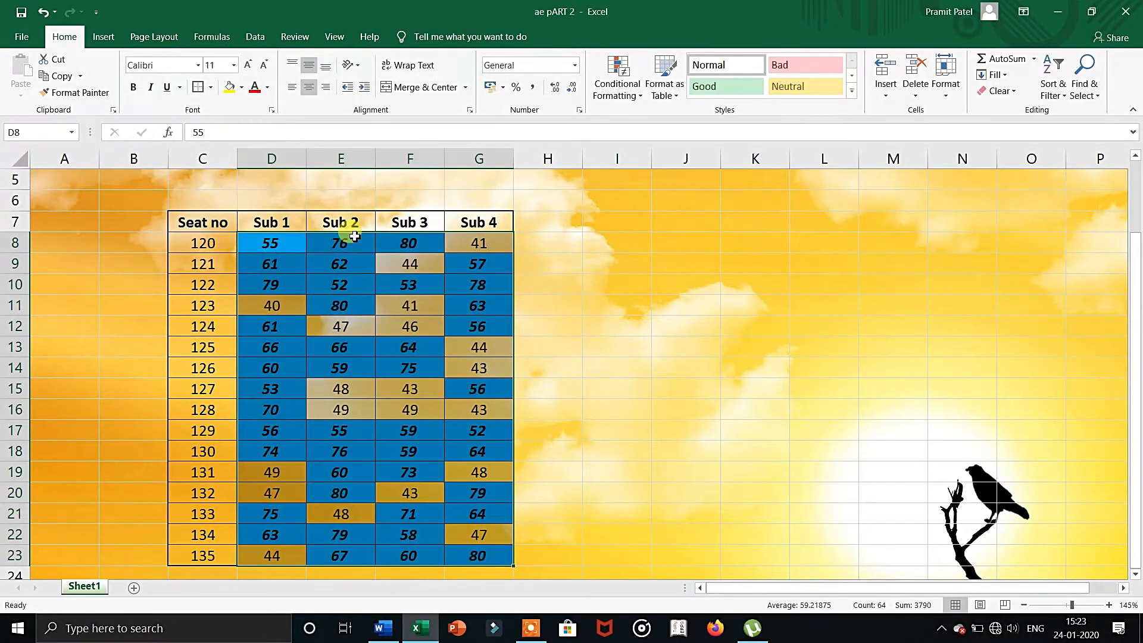
Clear the Greater Than conditional formatting rule from the entire sheet.
left_click(569, 320)
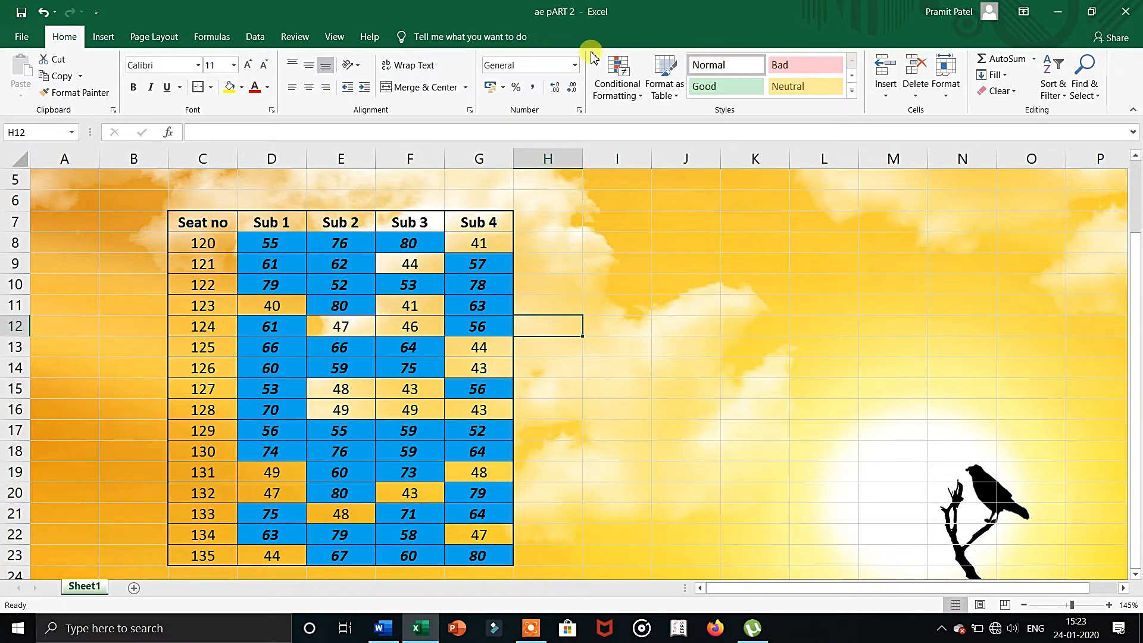
left_click(604, 87)
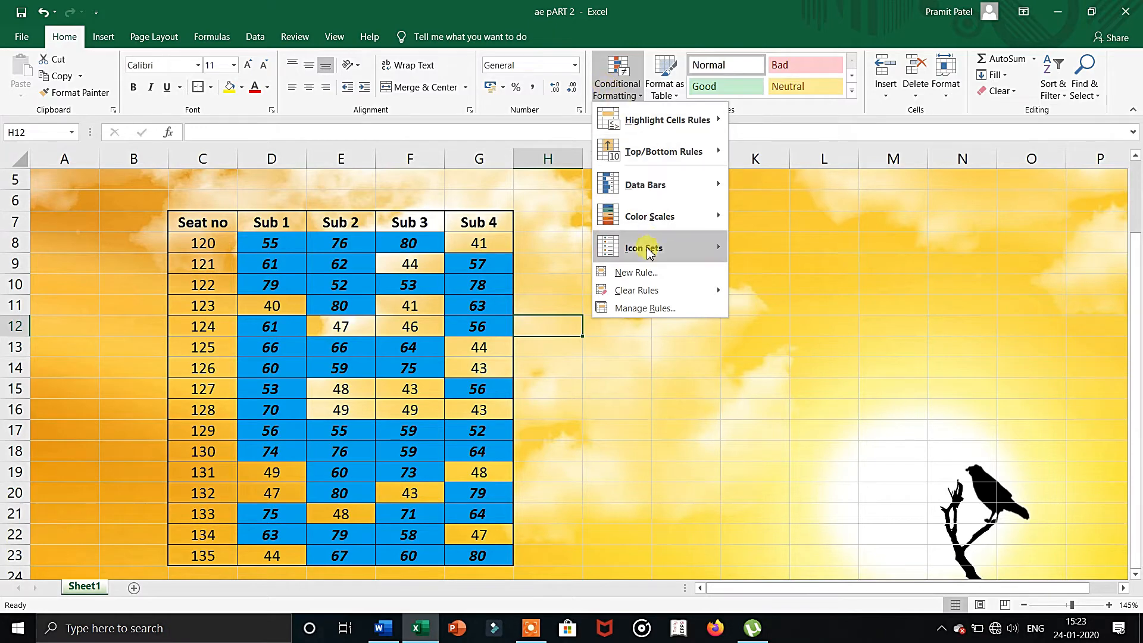
mouse_move(657, 295)
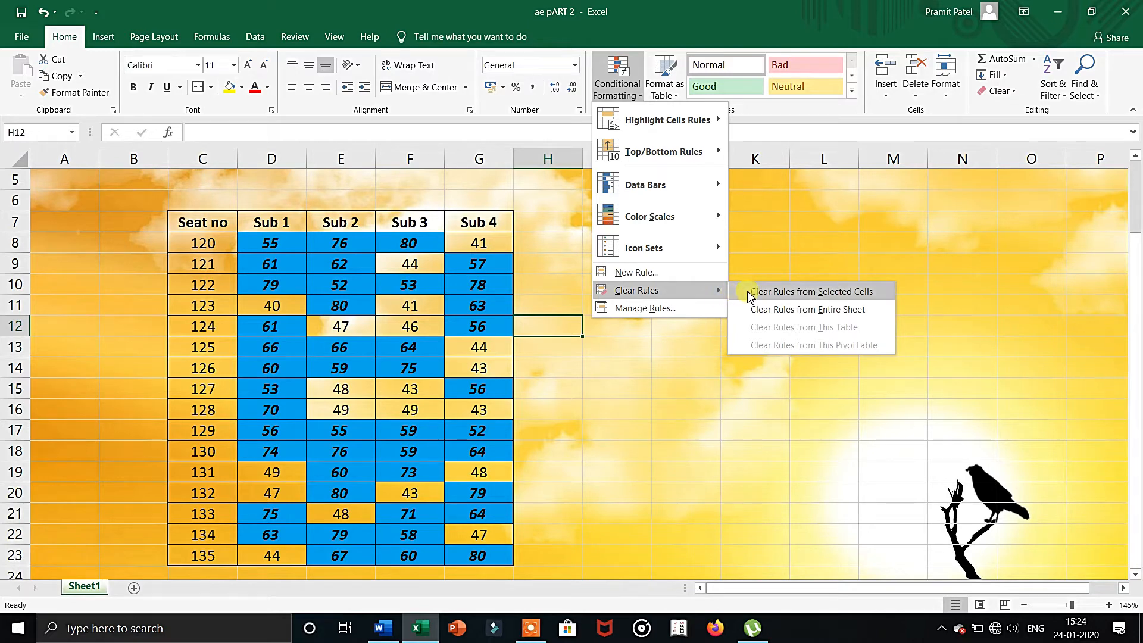
left_click(758, 310)
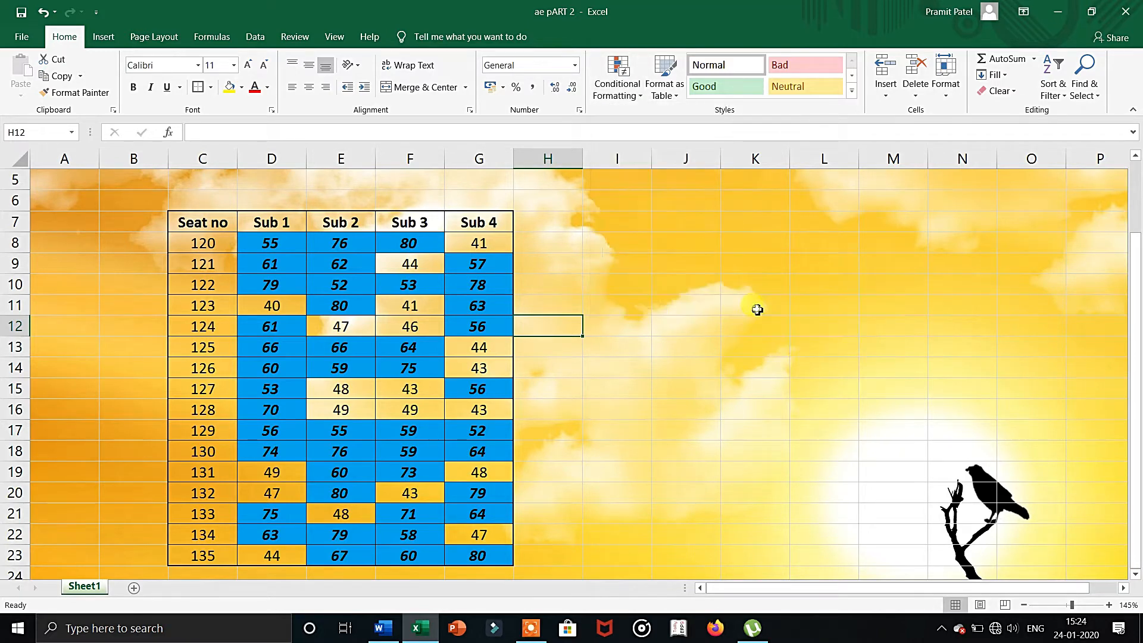
left_click(601, 253)
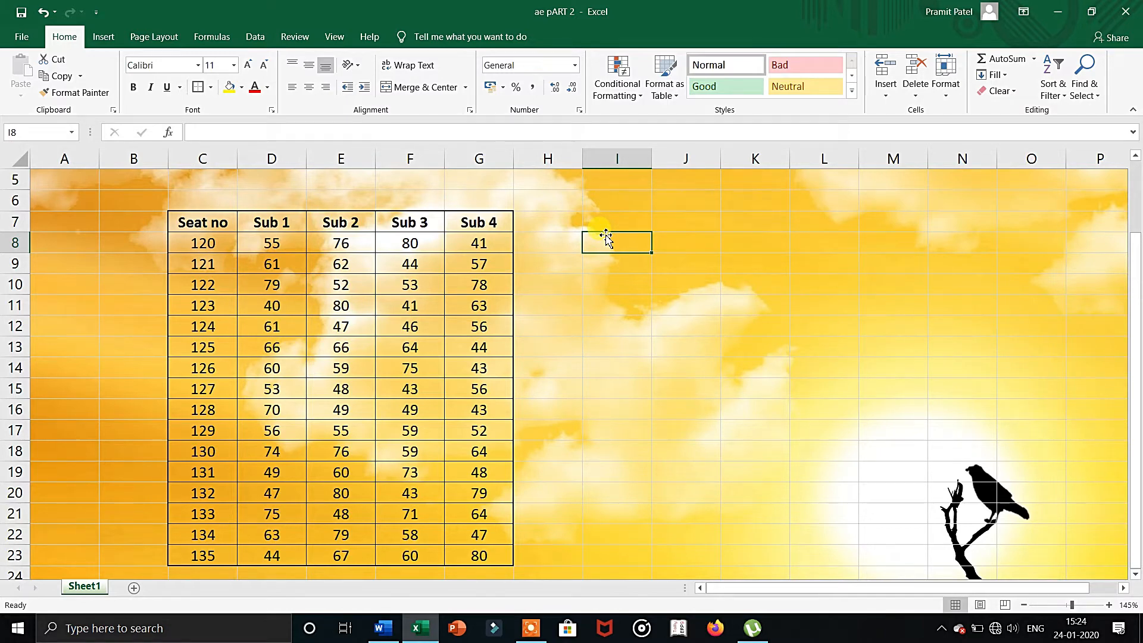
Highlight marks less than 45 in D8:G23 using Light Red Fill with Dark Red Text.
left_click_drag(277, 244, 497, 558)
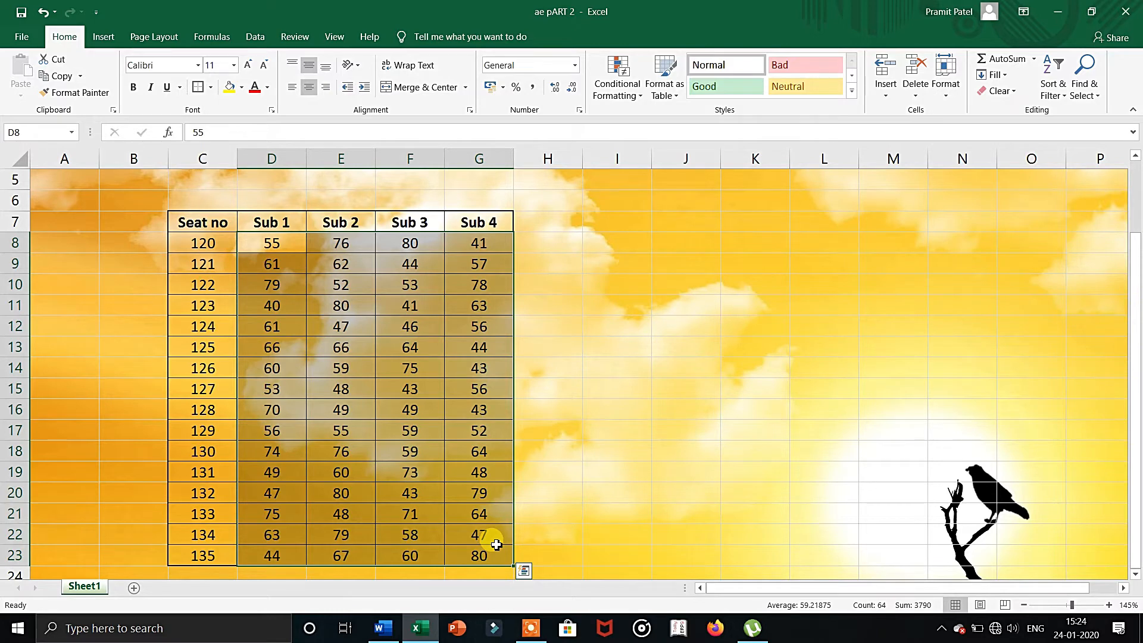
left_click(625, 94)
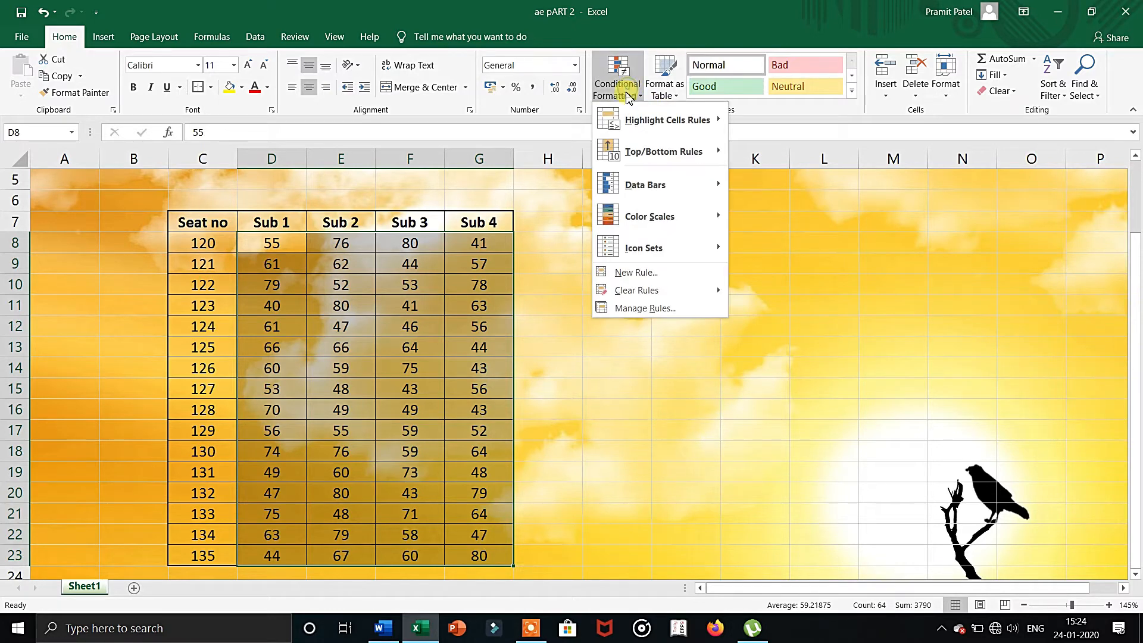
mouse_move(632, 119)
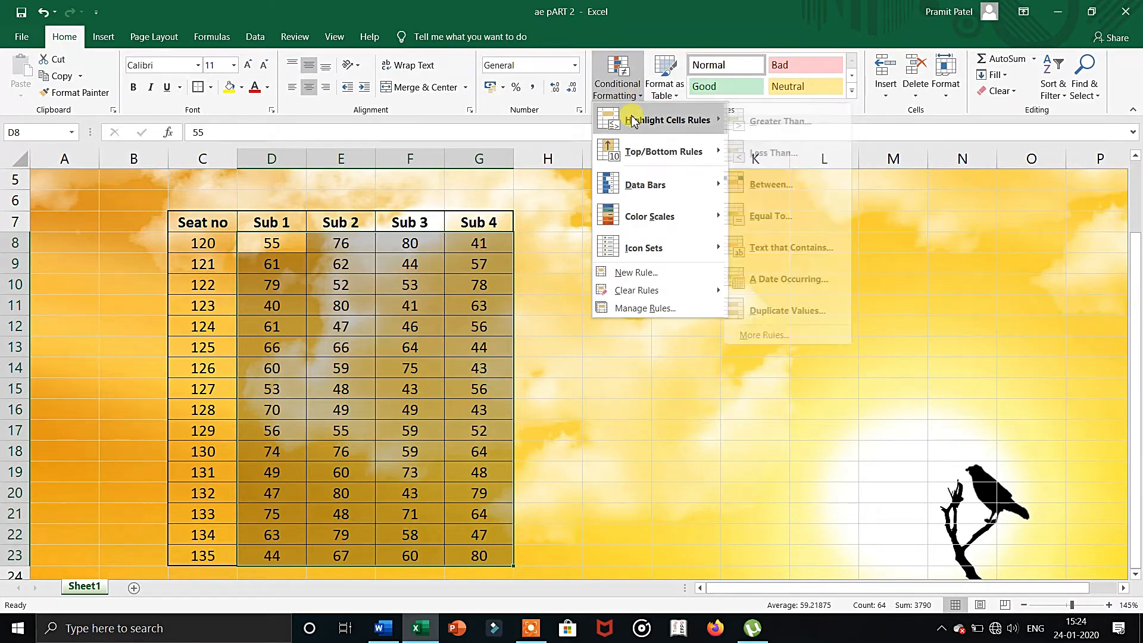
left_click(781, 153)
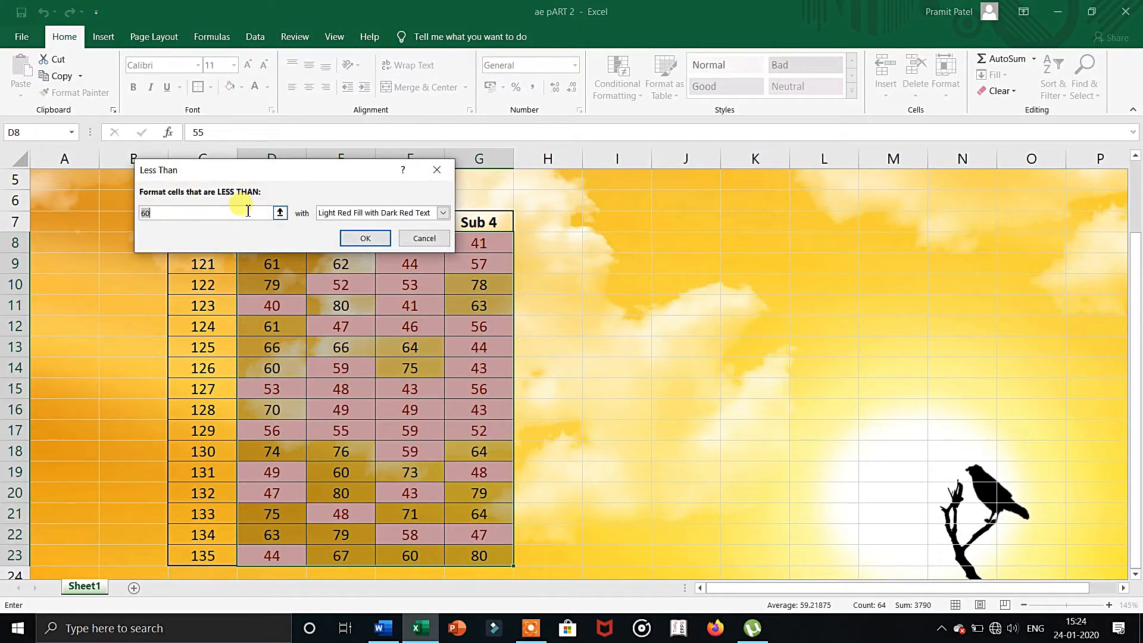
type("45")
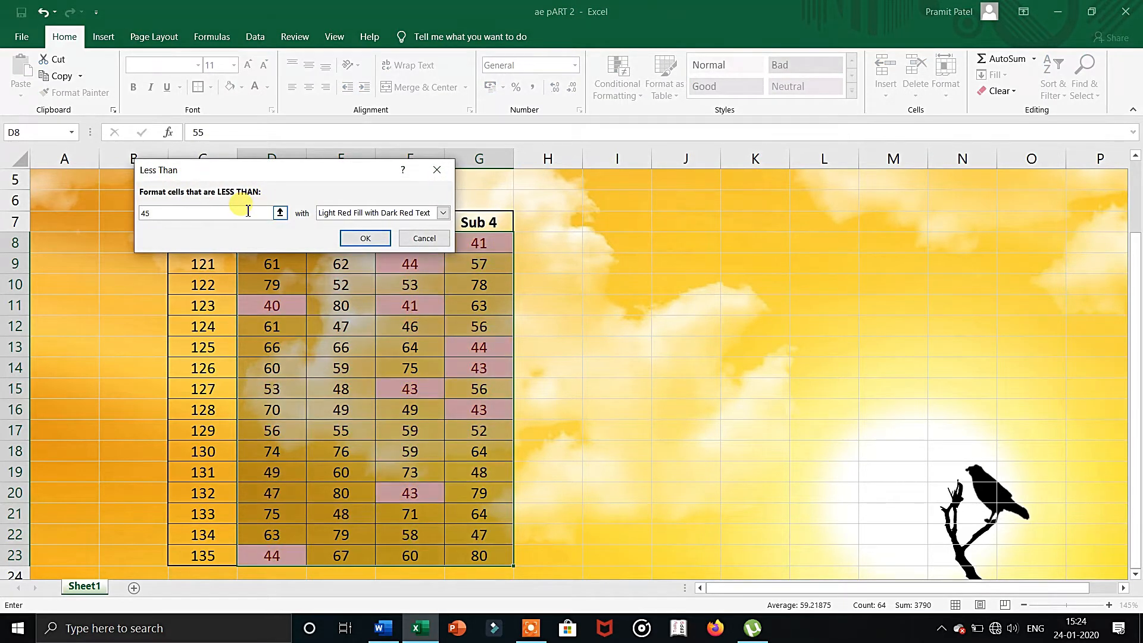
left_click(369, 238)
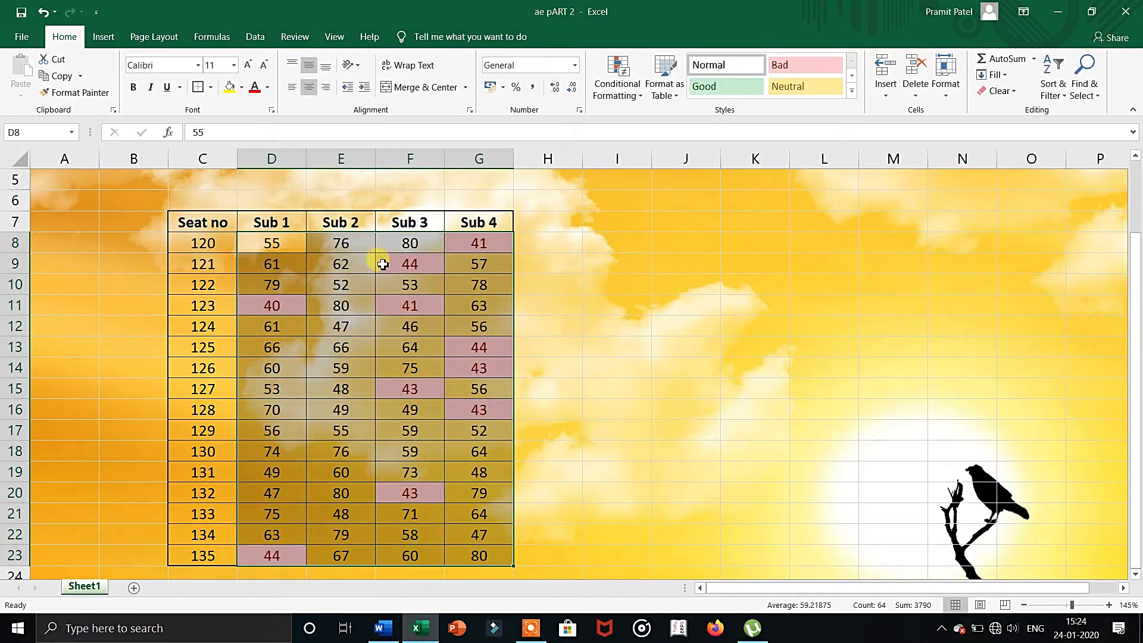
Clear the Less Than conditional formatting rule from the entire sheet.
left_click(564, 321)
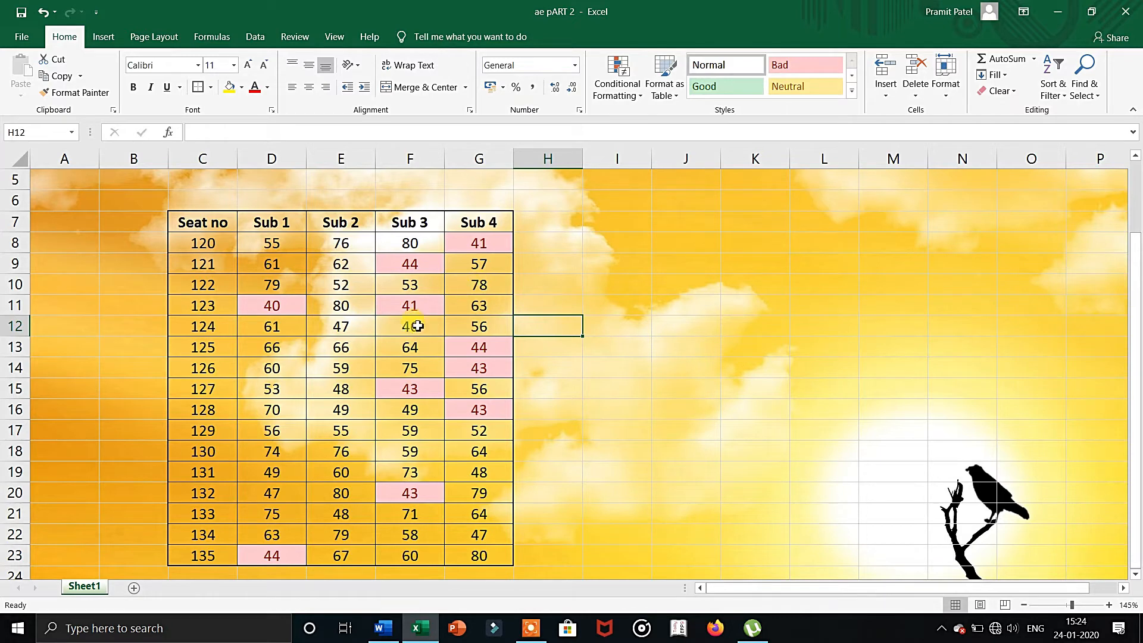
left_click(617, 93)
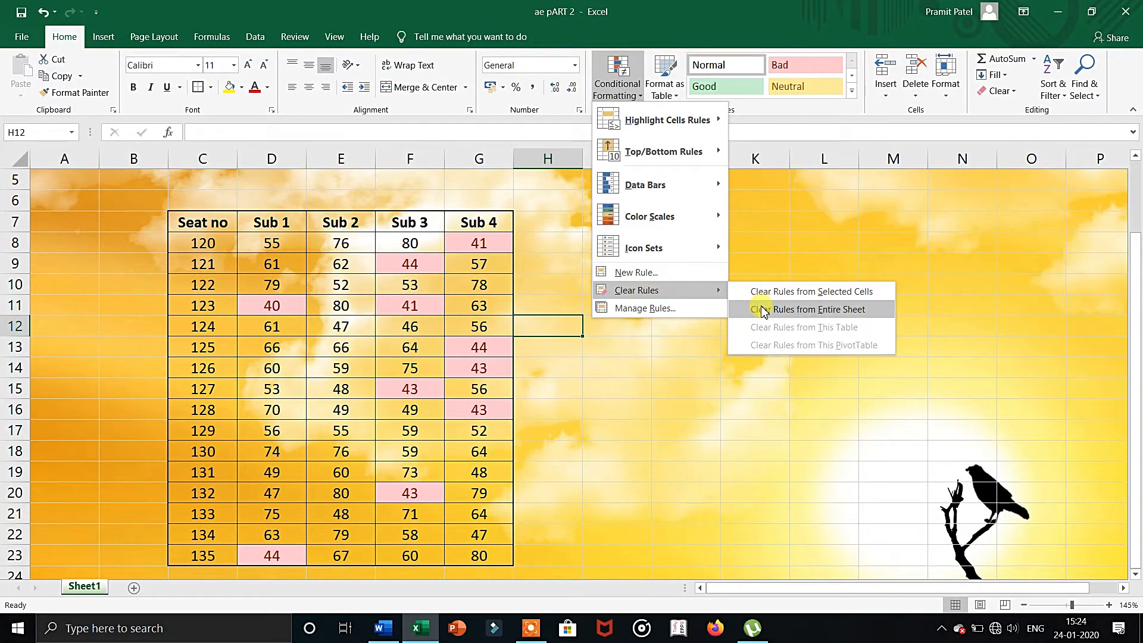
left_click(764, 309)
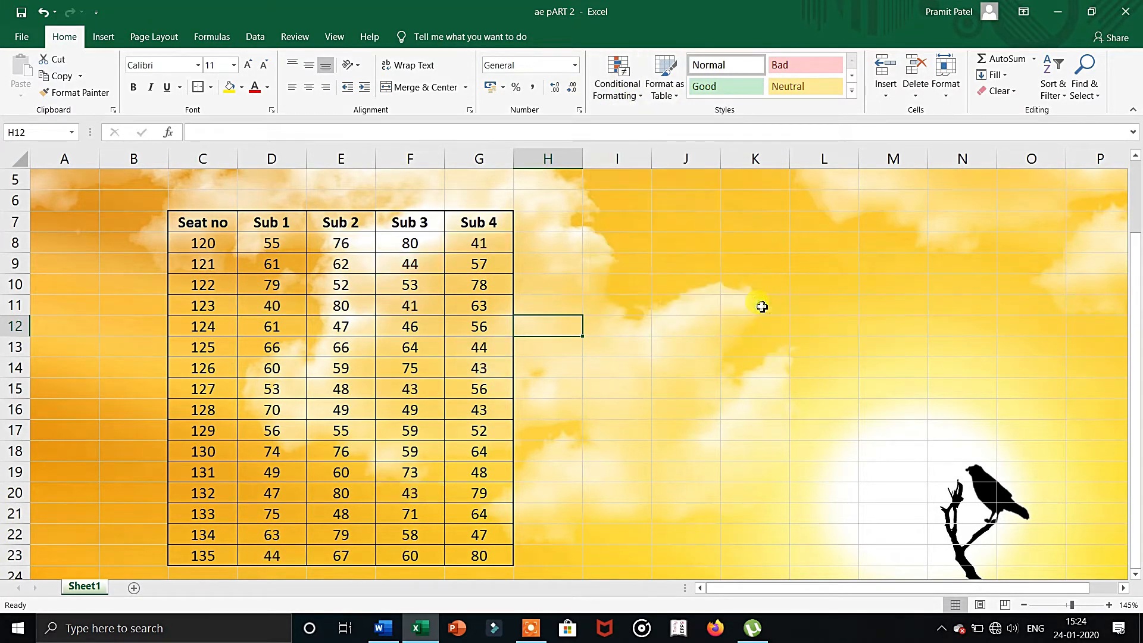
Select the subject marks in D8:G23.
left_click(282, 247)
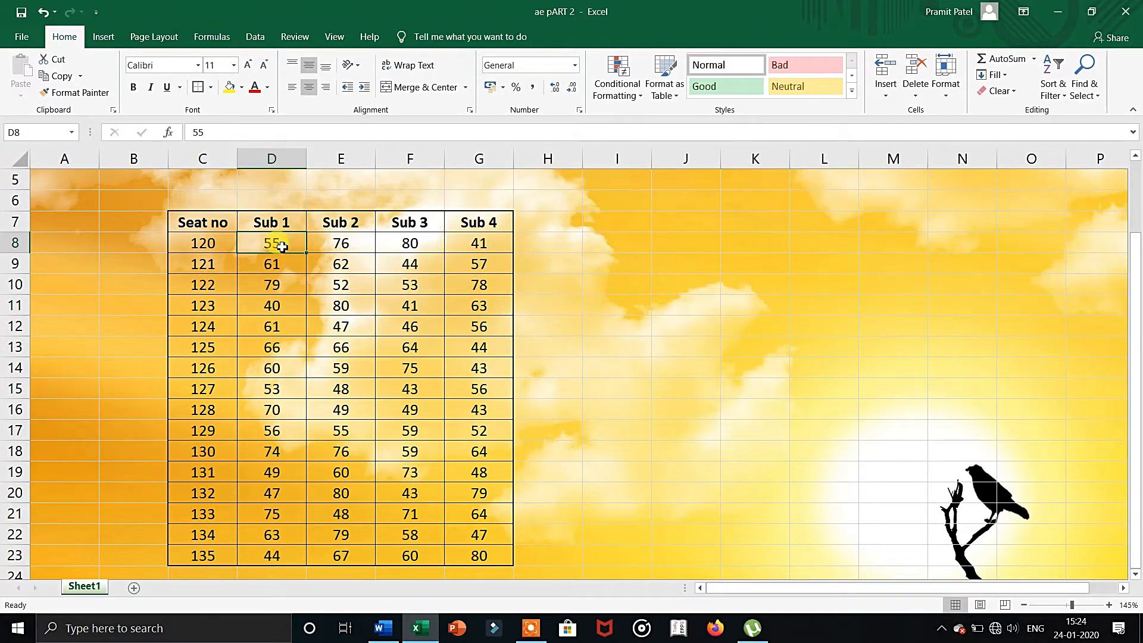
key("ctrl+shift+Right")
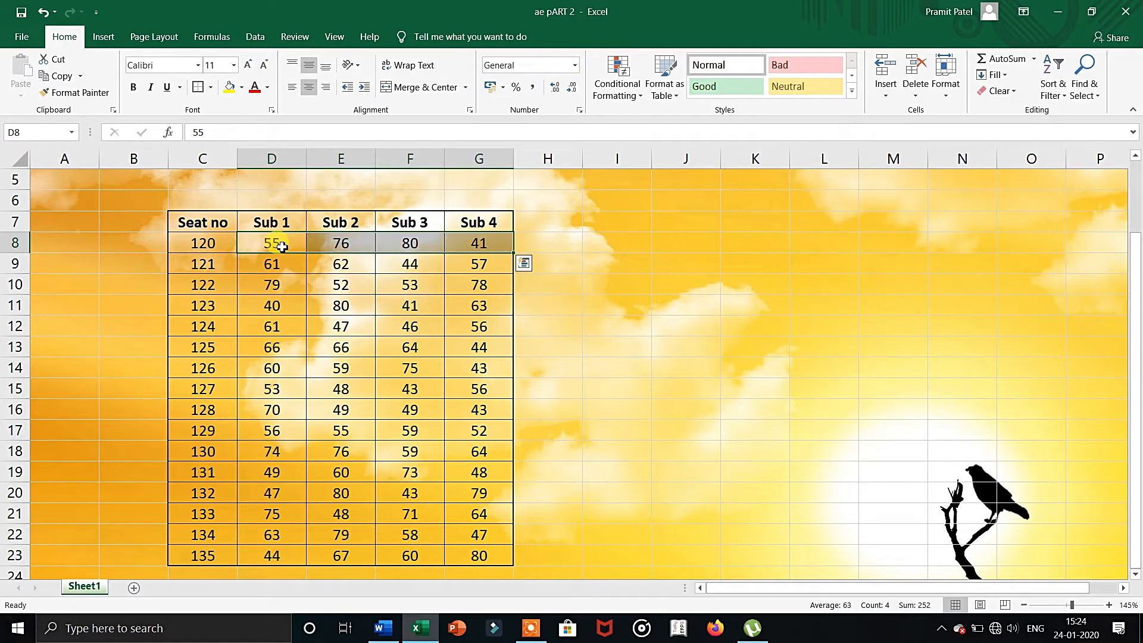
key("ctrl+shift+Down")
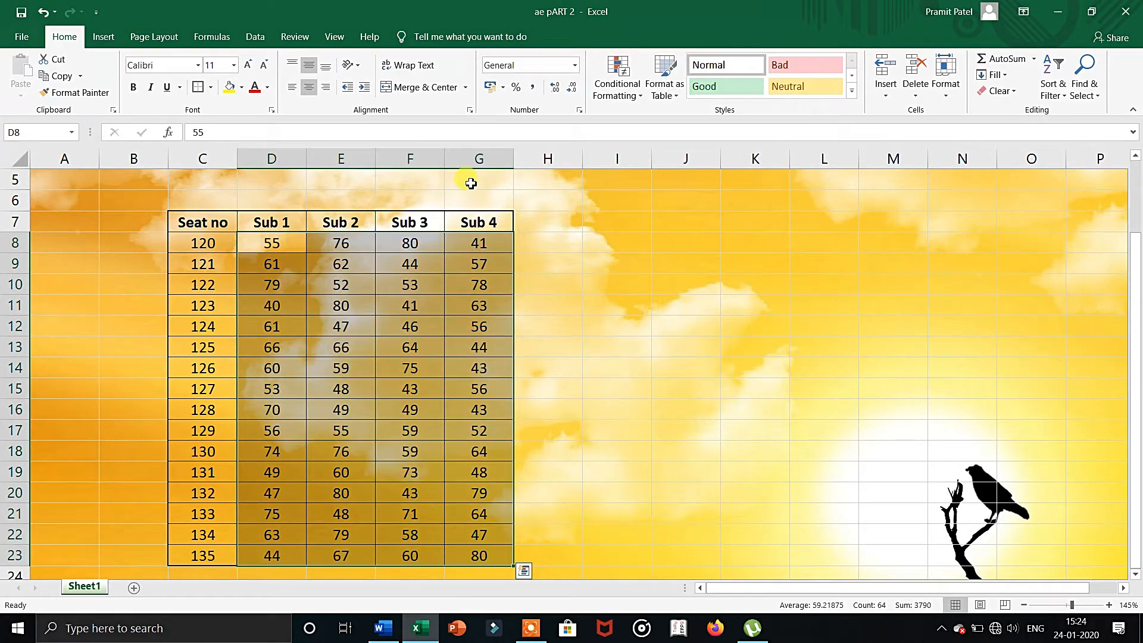
left_click(626, 95)
mouse_move(641, 122)
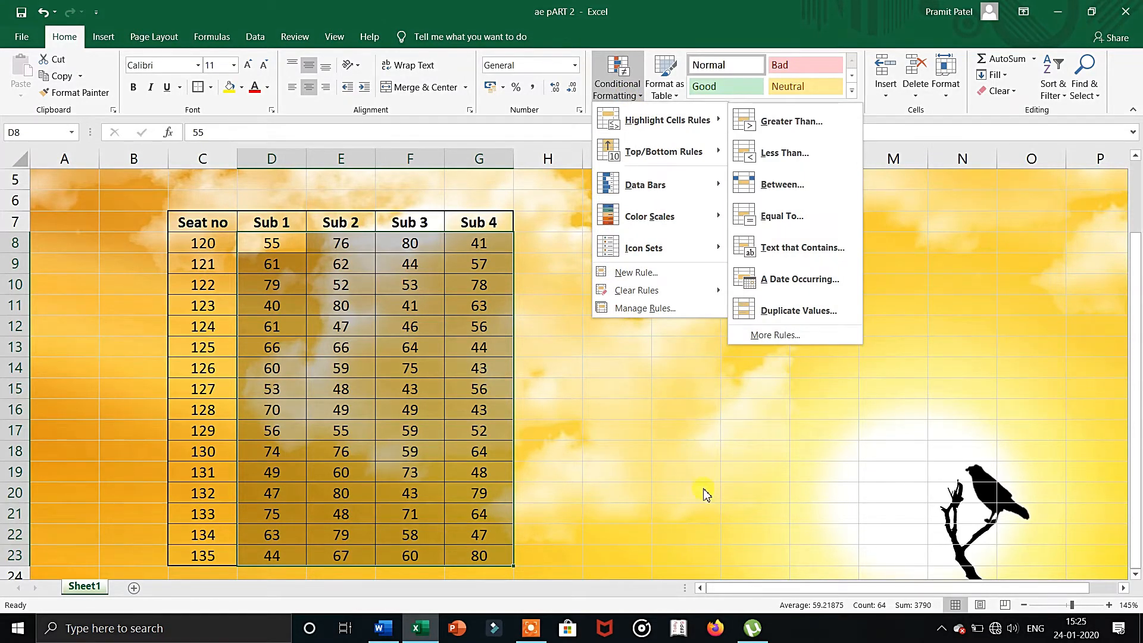
left_click(538, 633)
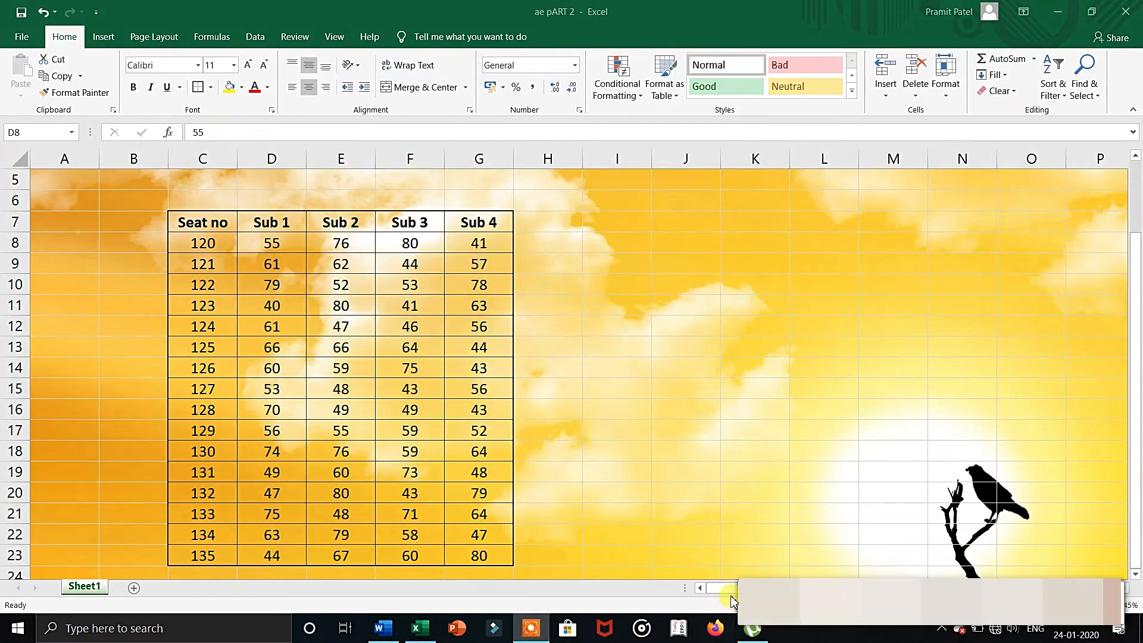
Highlight the selected marks between 45 and 50 using Light Red Fill with Dark Red Text.
left_click(619, 84)
left_click(618, 80)
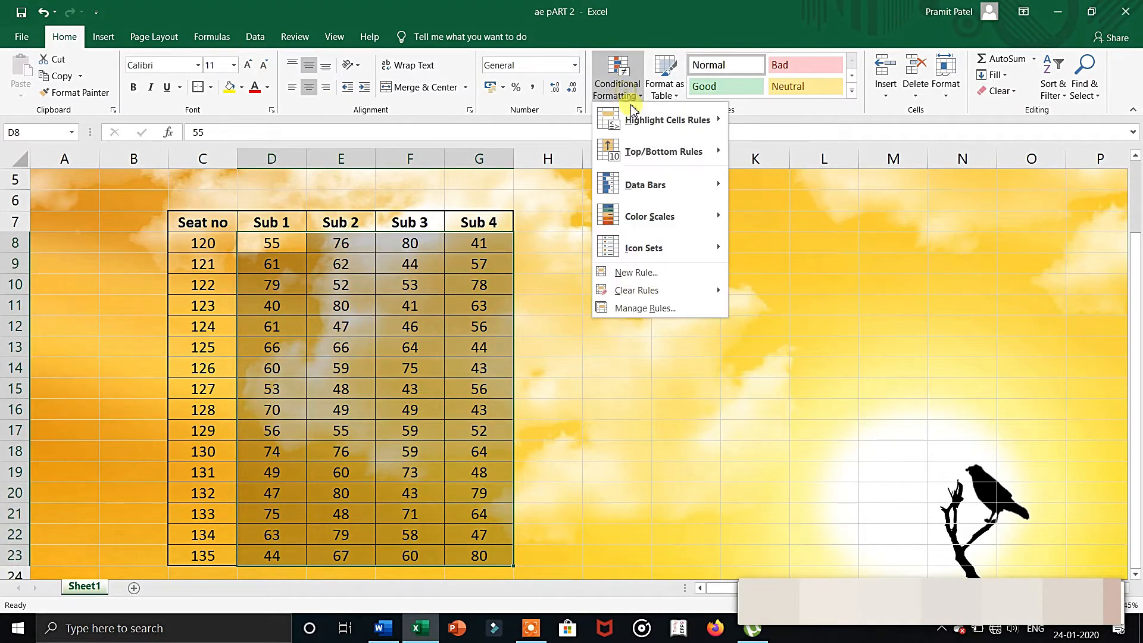
mouse_move(711, 118)
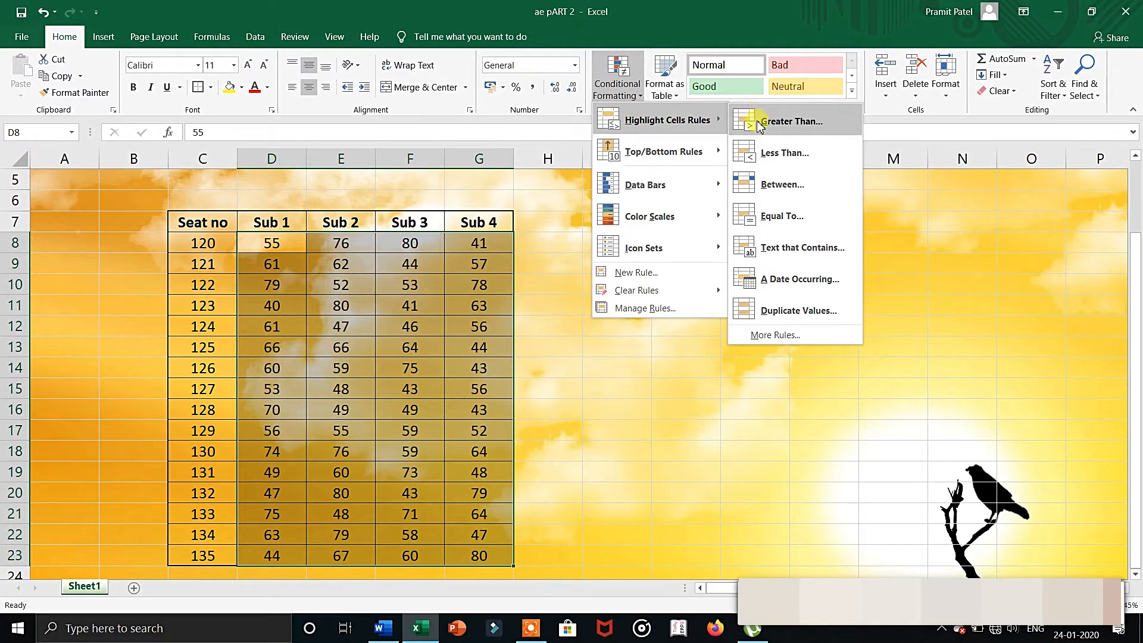
left_click(780, 193)
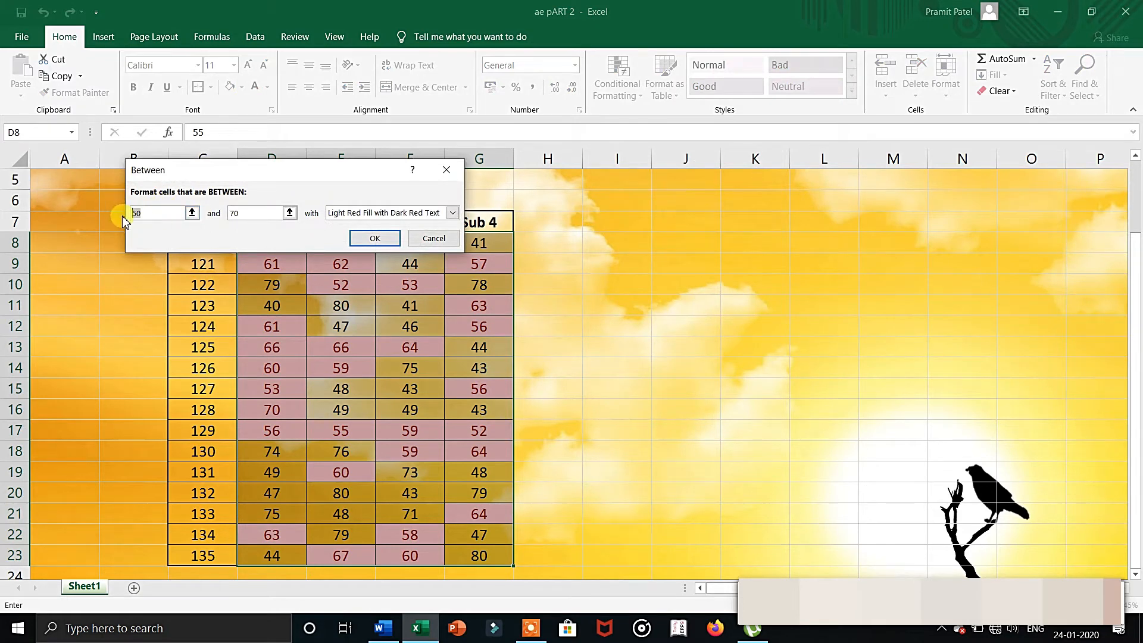
type("45")
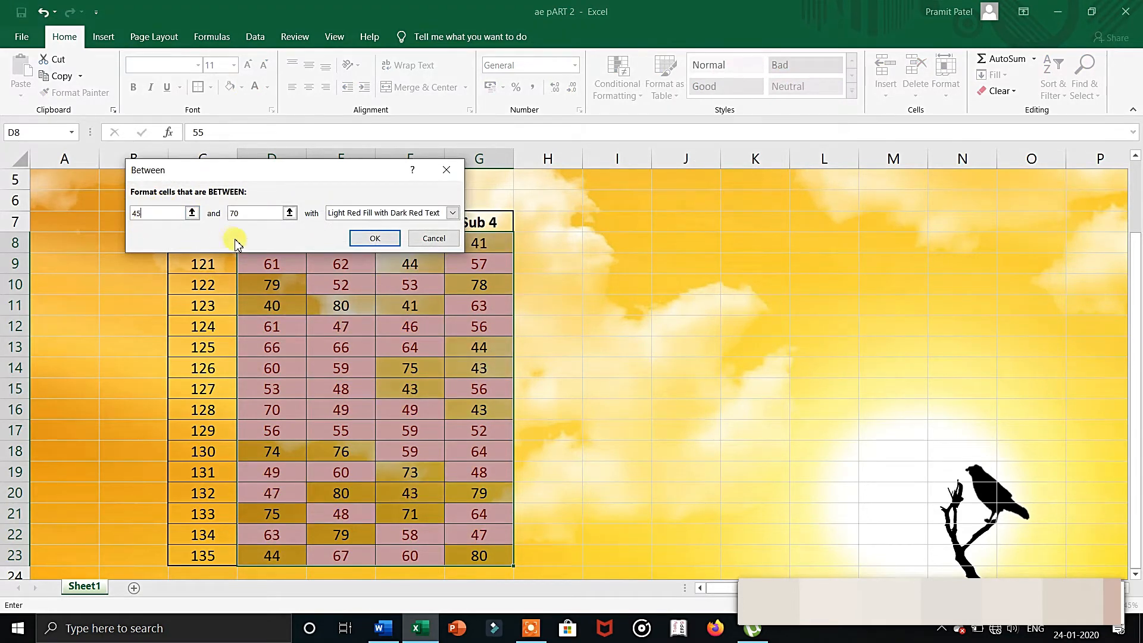
left_click(255, 214)
left_click_drag(255, 213, 233, 214)
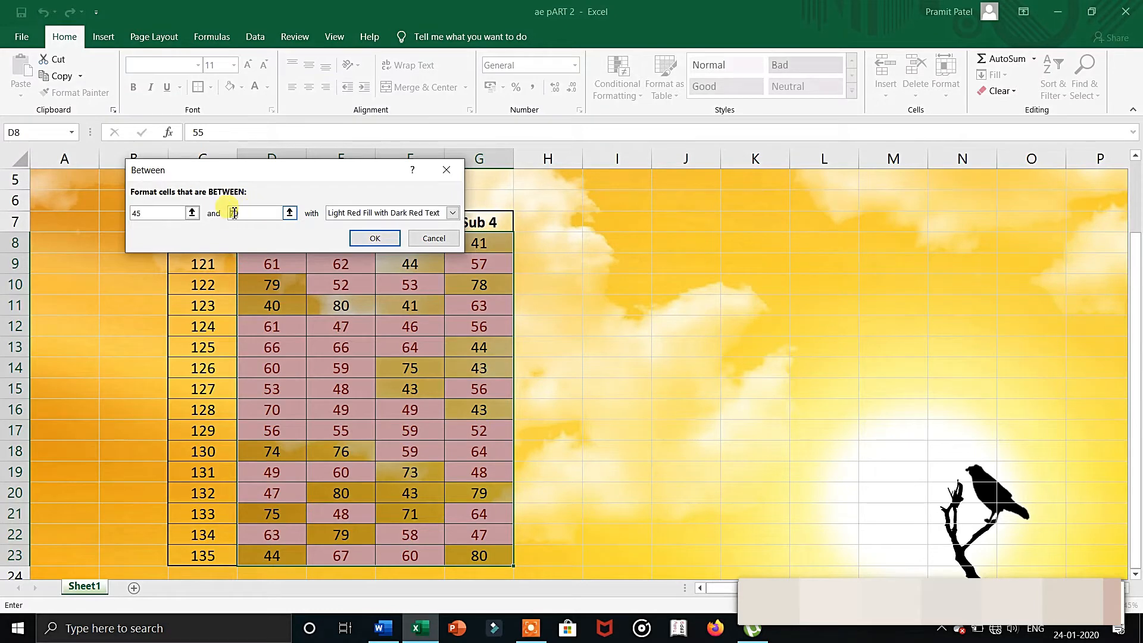
type("5")
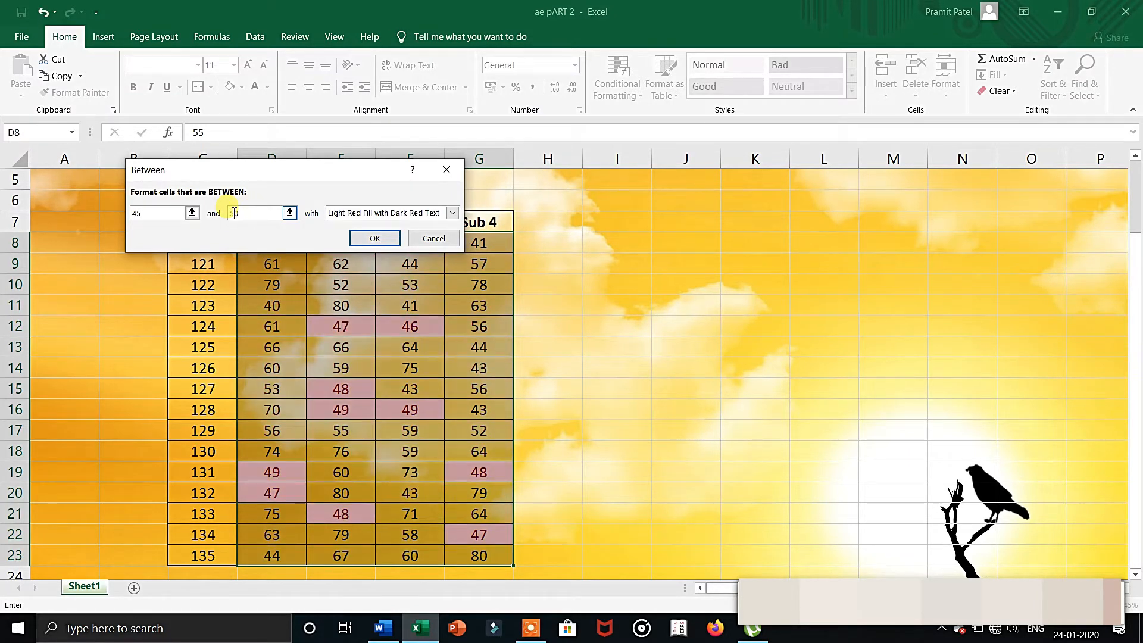
left_click(365, 238)
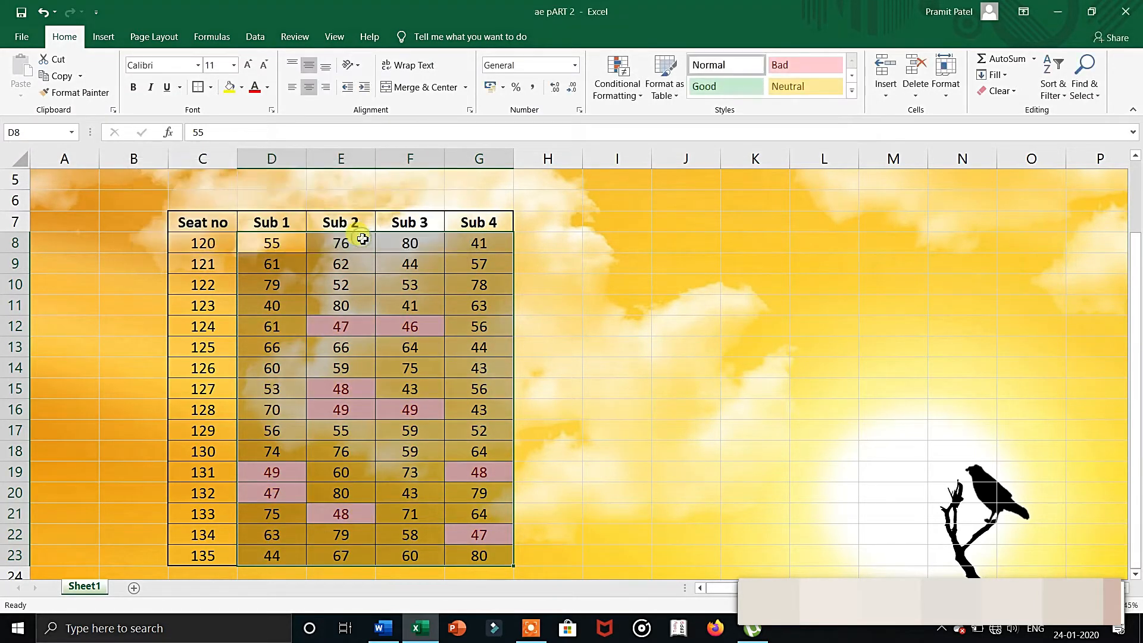
Clear the Between conditional formatting rule from the selected cells.
left_click(601, 84)
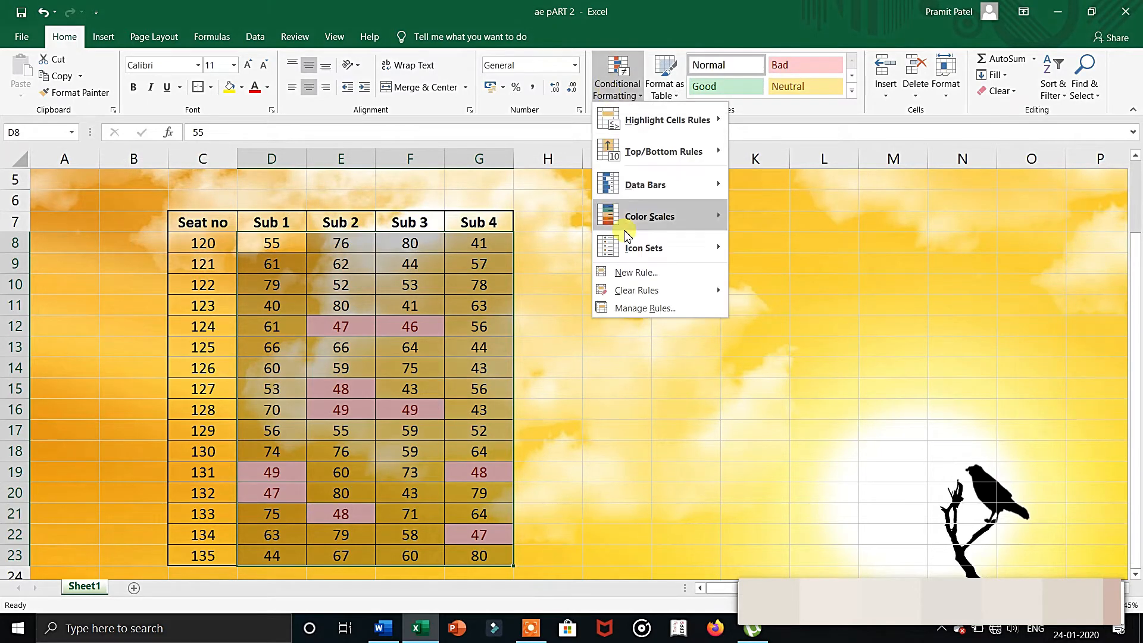
mouse_move(689, 294)
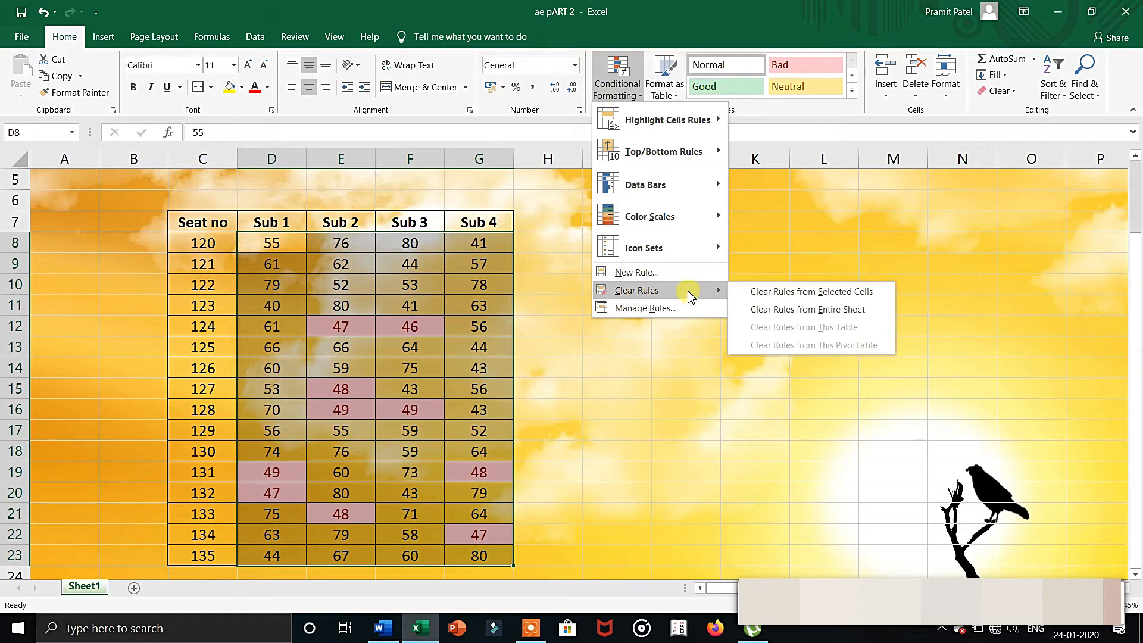
left_click(761, 293)
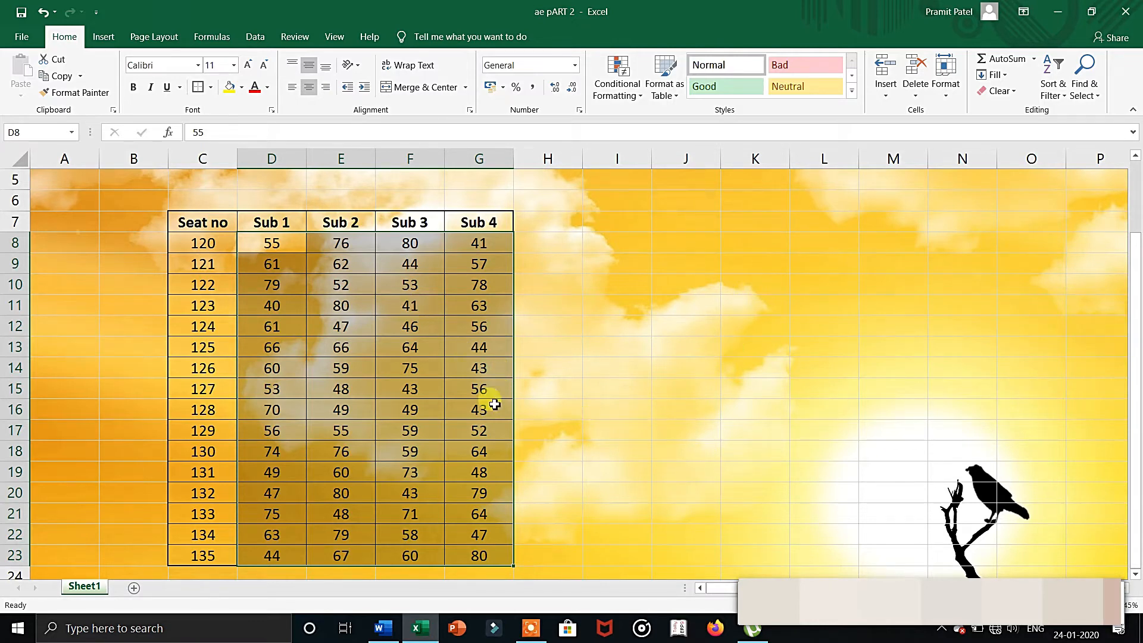
Highlight cells equal to "seat no" across the whole table C7:G23 using Light Red Fill with Dark Red Text.
left_click(409, 289)
left_click(340, 283)
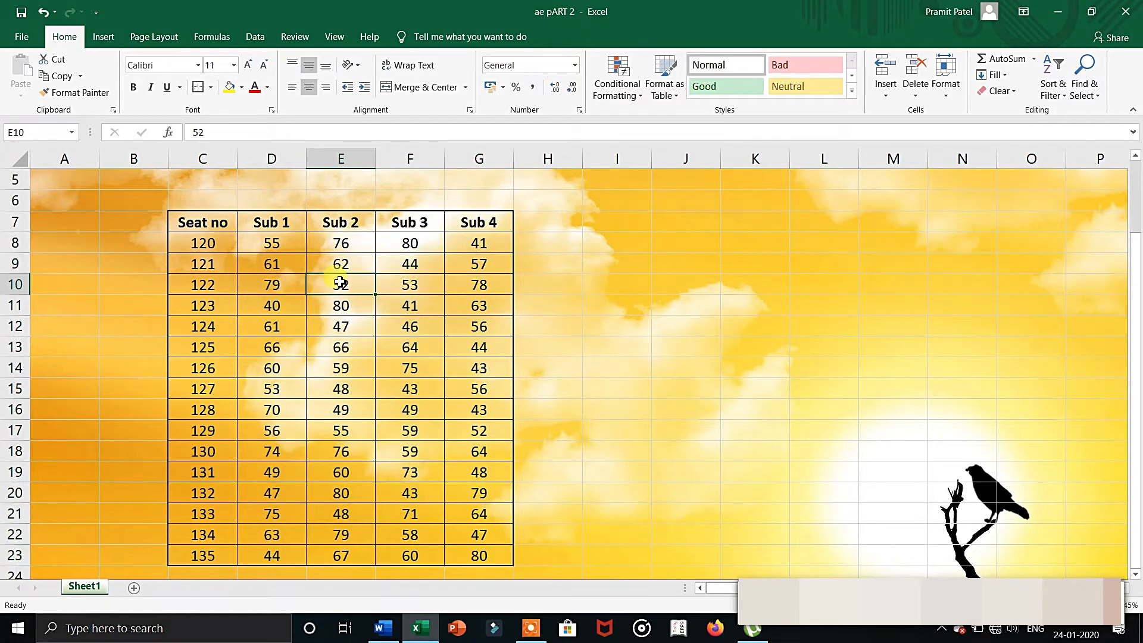
key("ctrl+a")
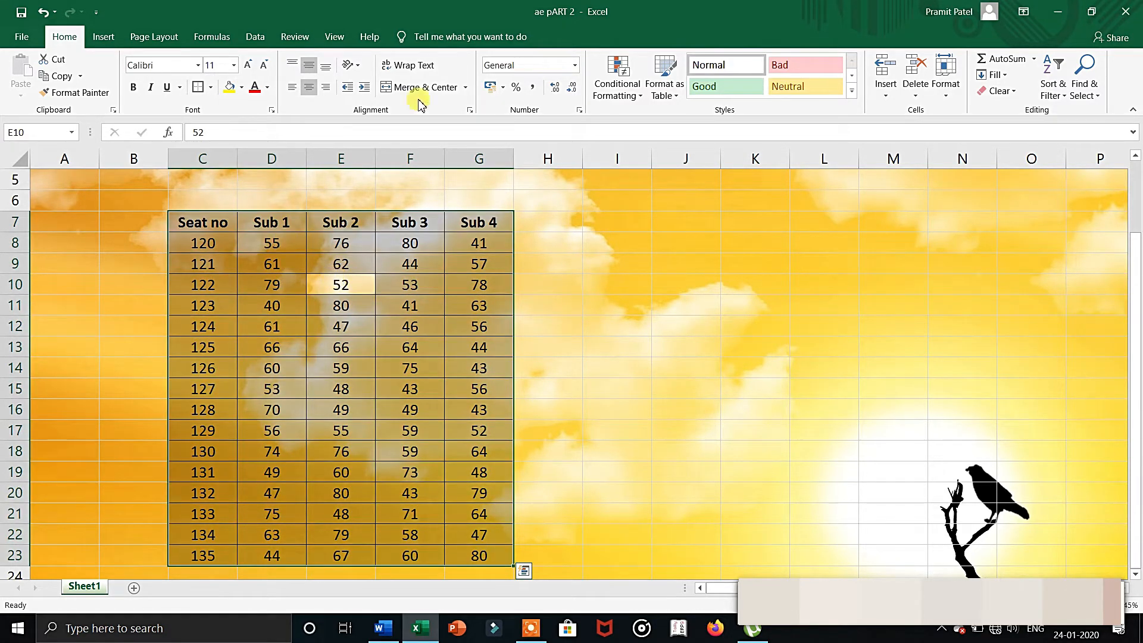
left_click(624, 88)
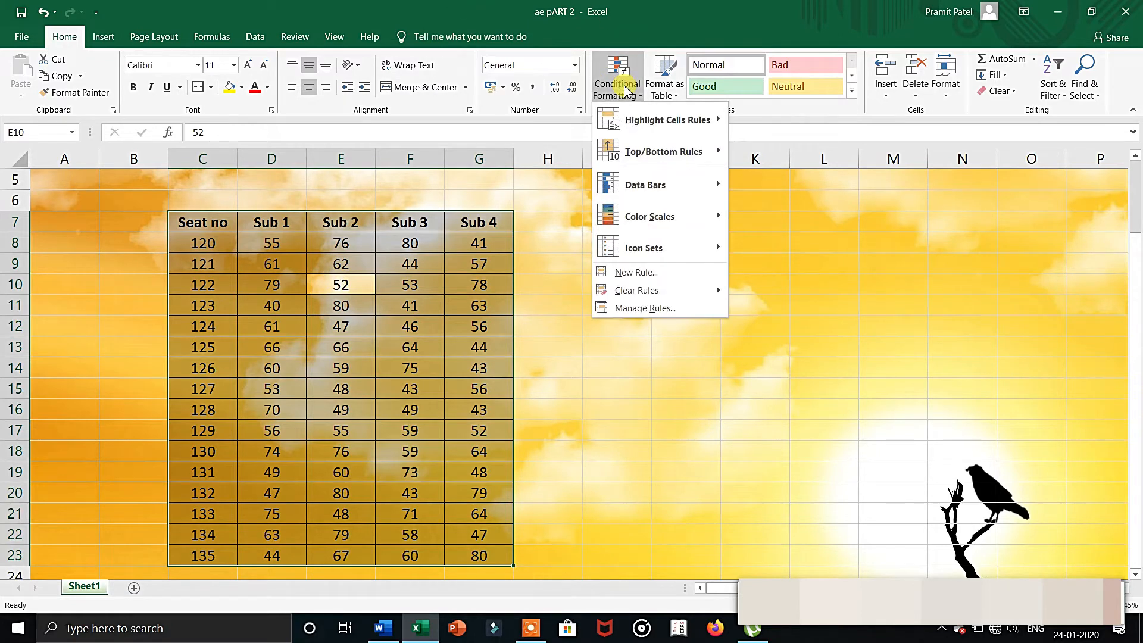
mouse_move(649, 119)
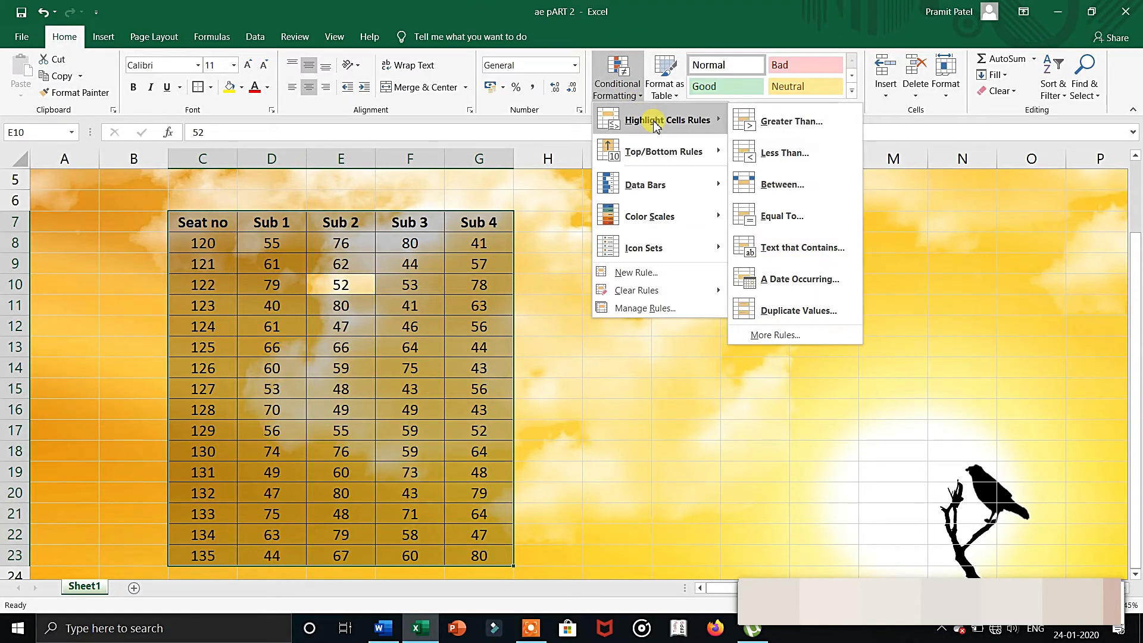
left_click(781, 216)
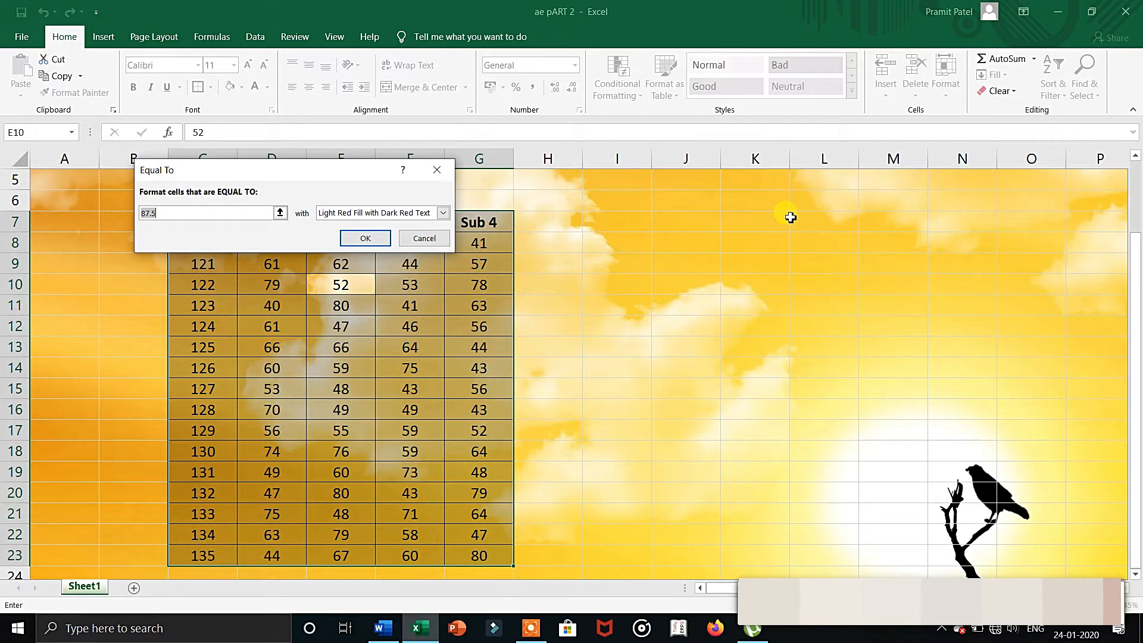
type("seat no.")
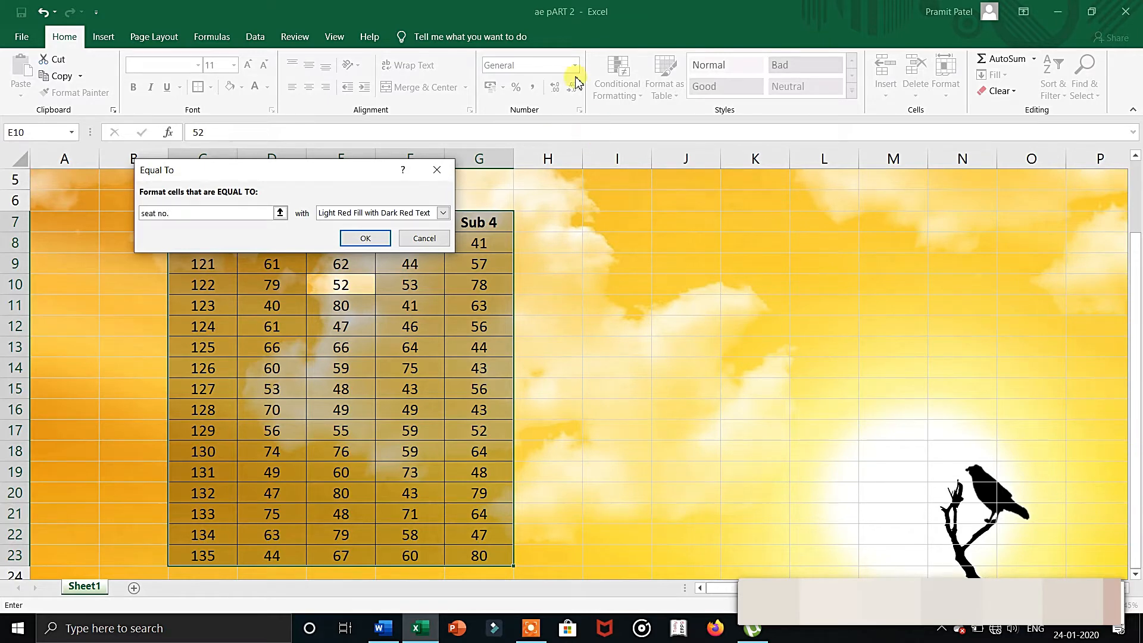
left_click_drag(352, 170, 354, 292)
key("BackSpace")
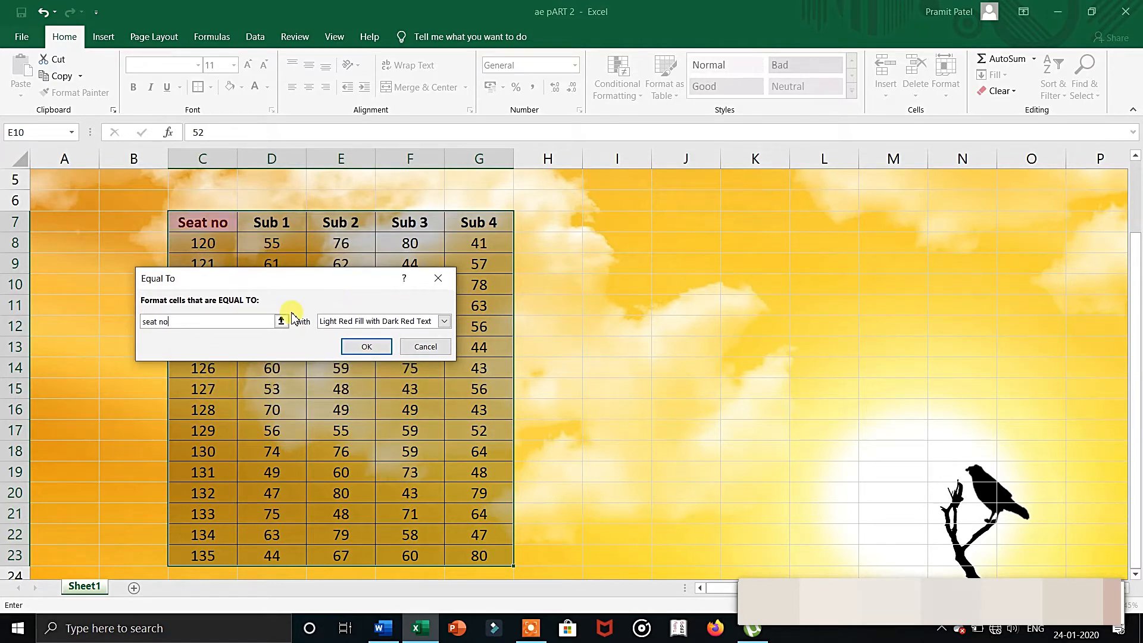
left_click(345, 347)
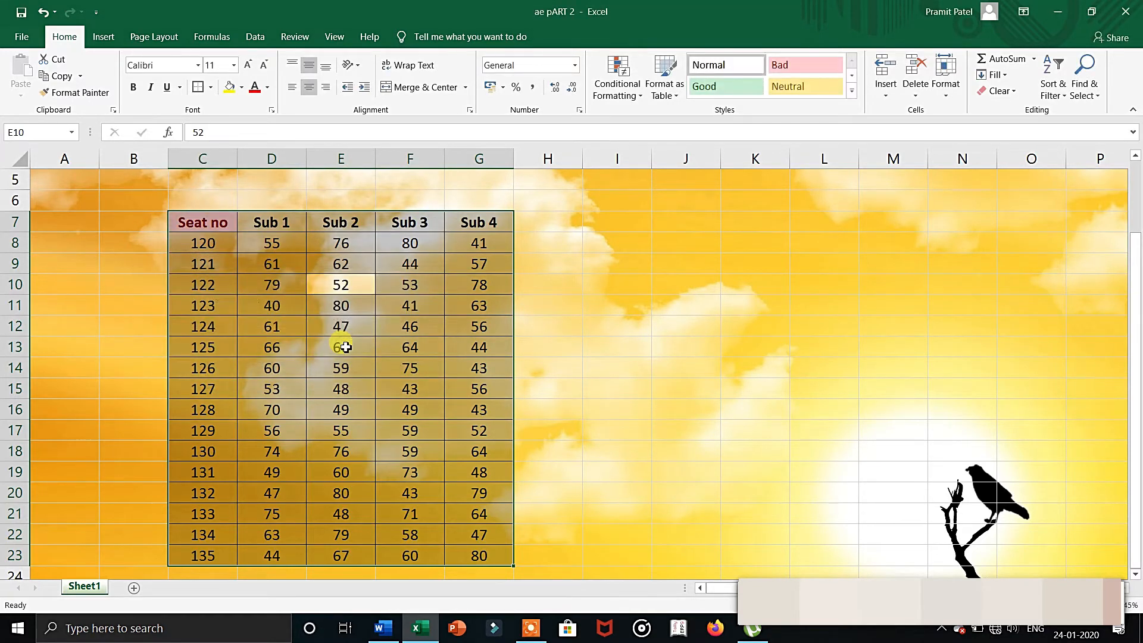
Select the whole table C7:G23 and clear the Equal To rule from the selected cells.
left_click(345, 347)
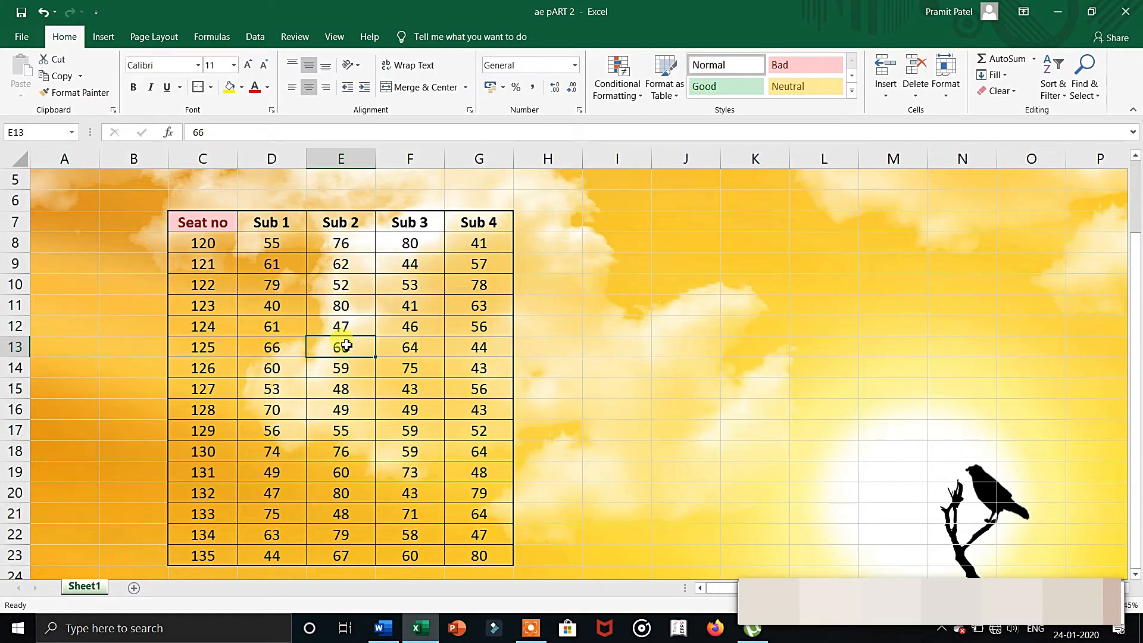
key("ctrl+a")
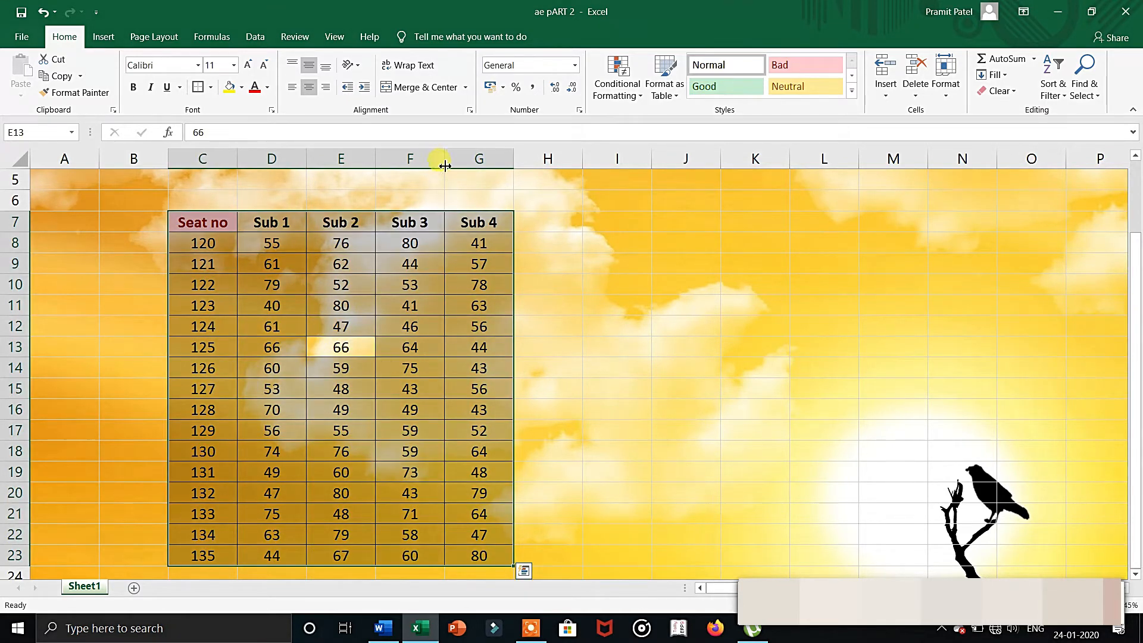
left_click(617, 80)
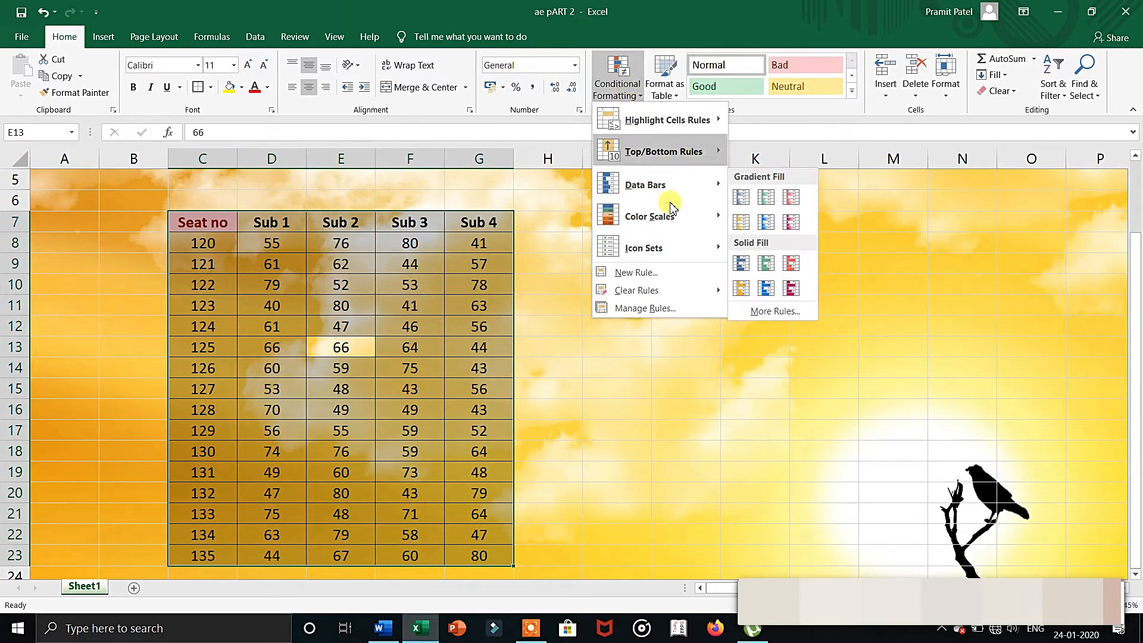
mouse_move(665, 289)
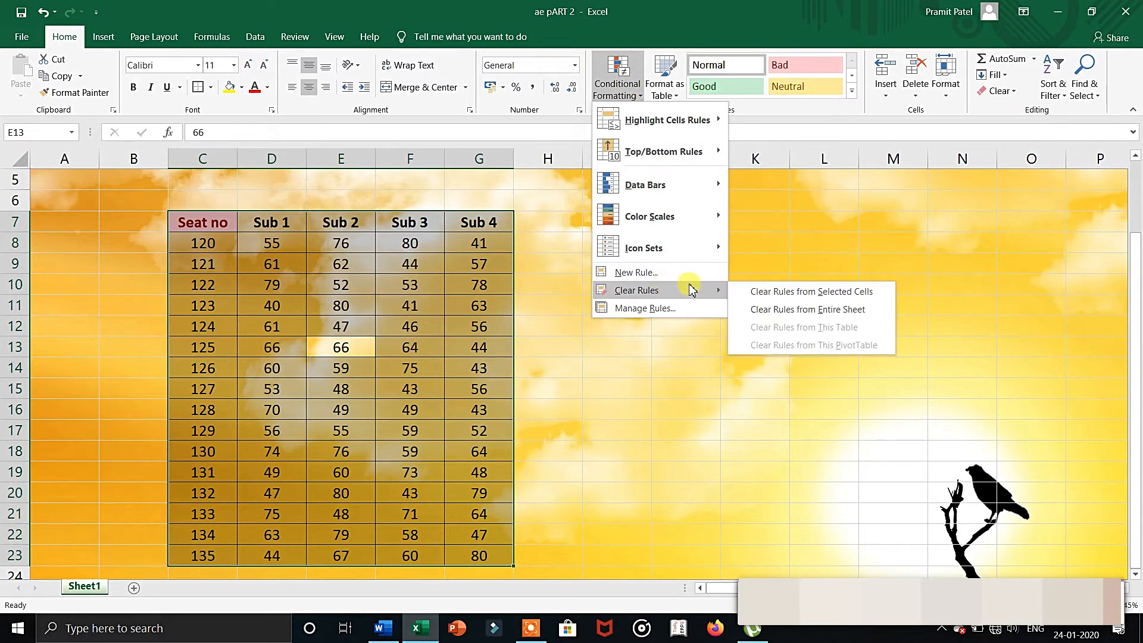
left_click(749, 298)
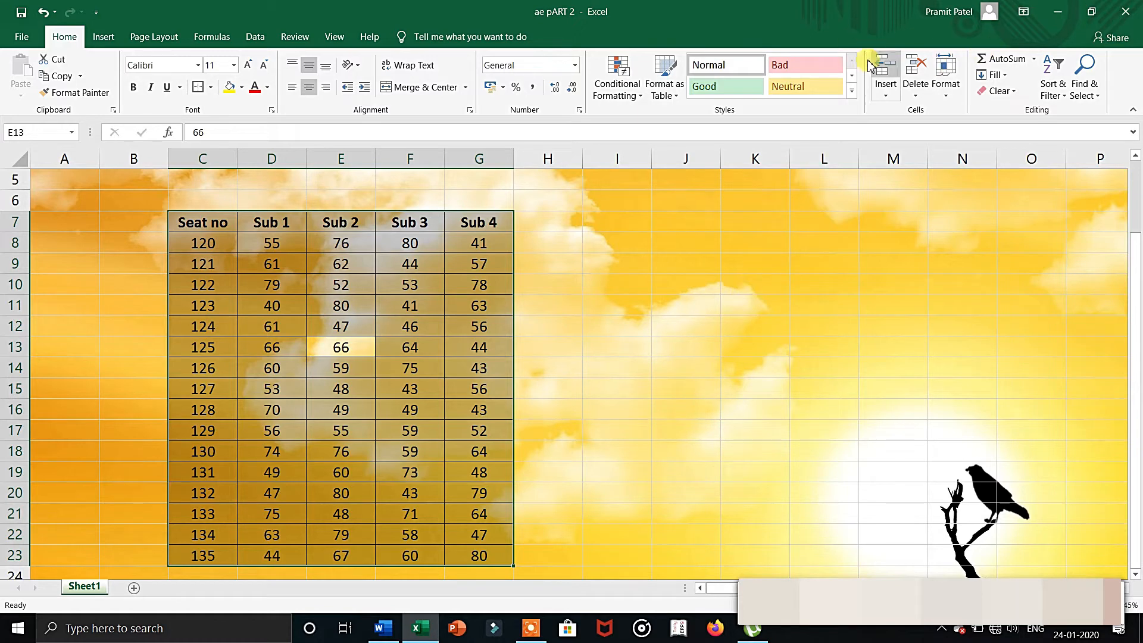
Apply a Text That Contains rule for 5 to the table, using Light Red Fill with Dark Red Text.
left_click(608, 89)
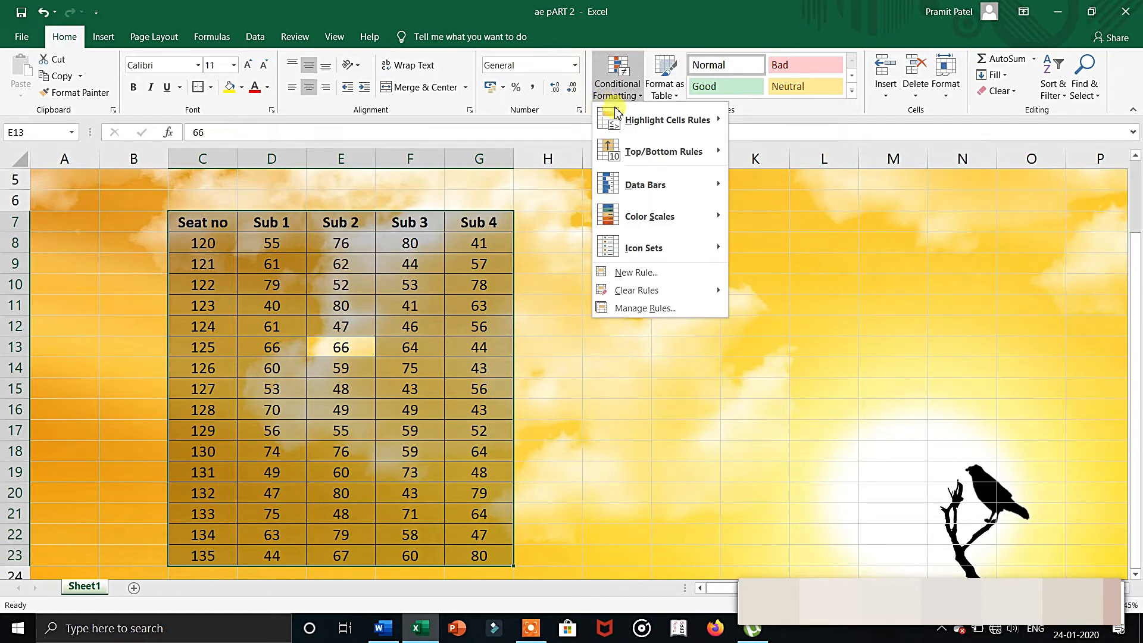
mouse_move(677, 121)
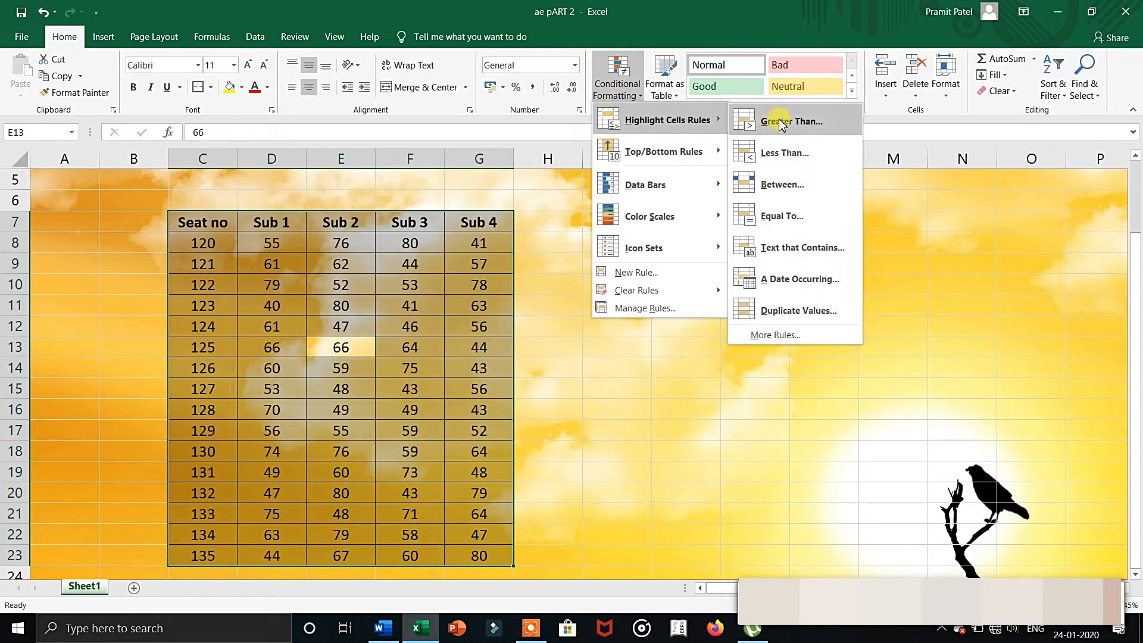
left_click(800, 247)
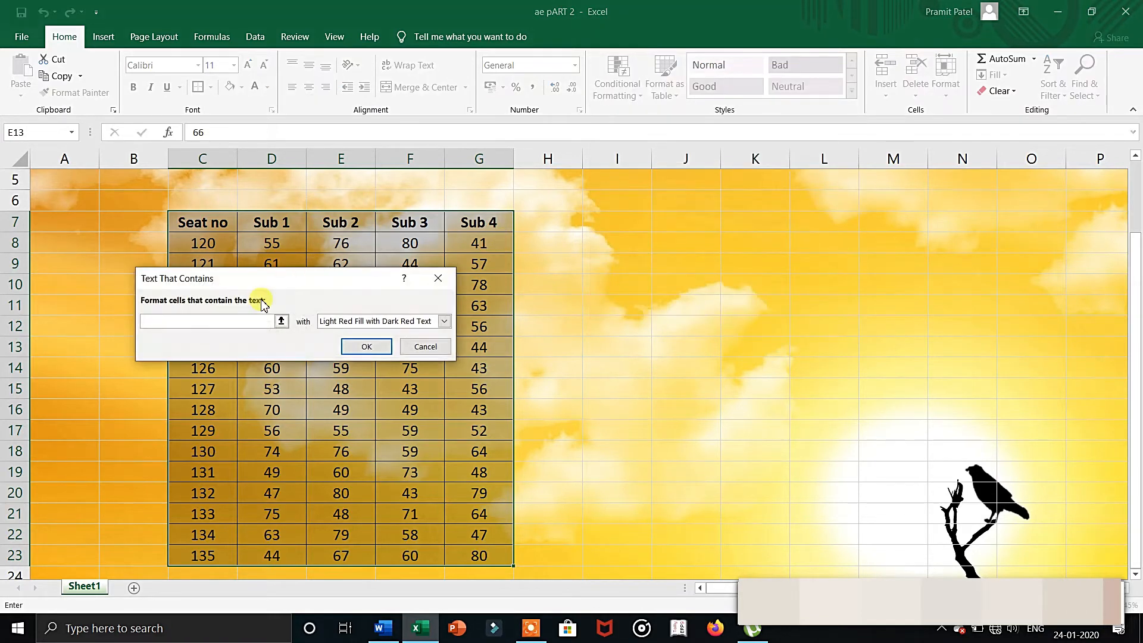
type("5")
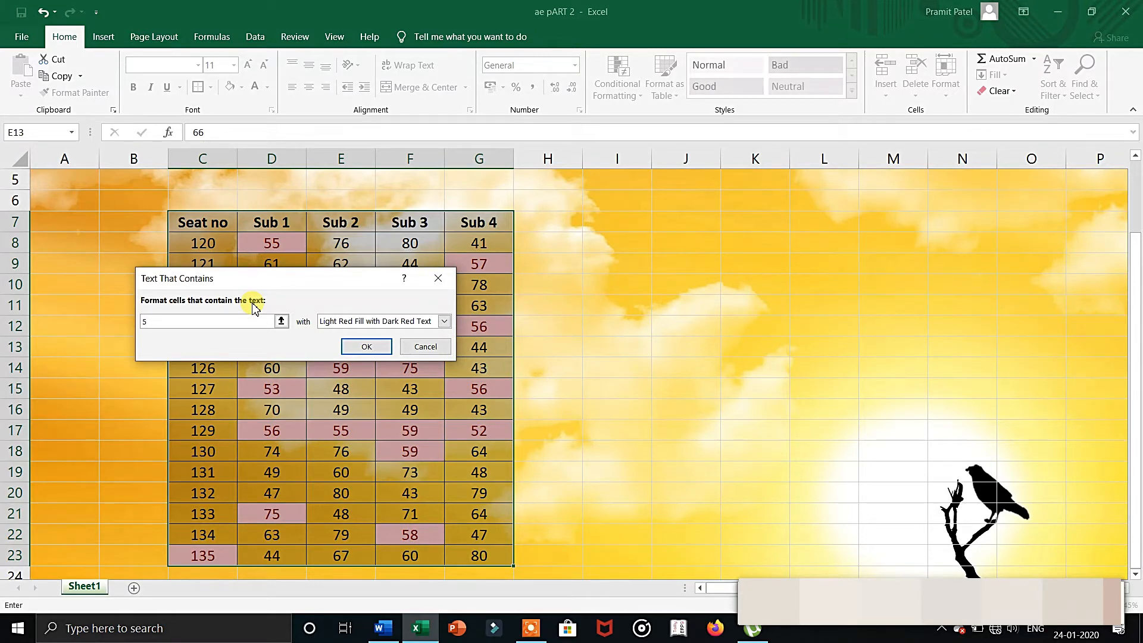
key("Return")
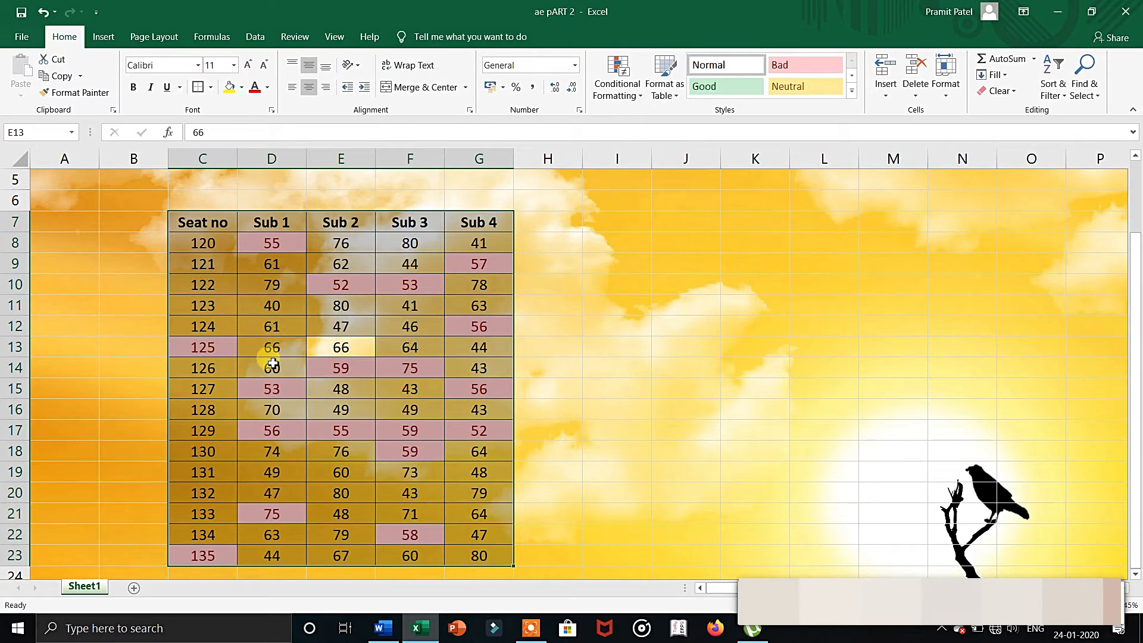
Clear the conditional formatting rules from the entire sheet.
left_click(619, 88)
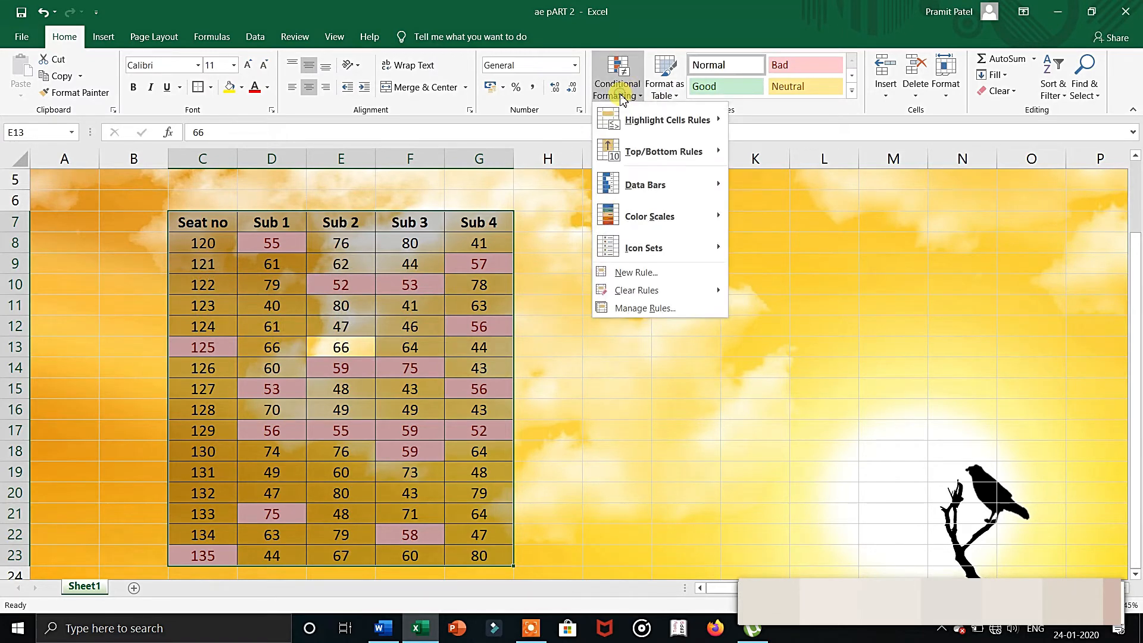
mouse_move(668, 302)
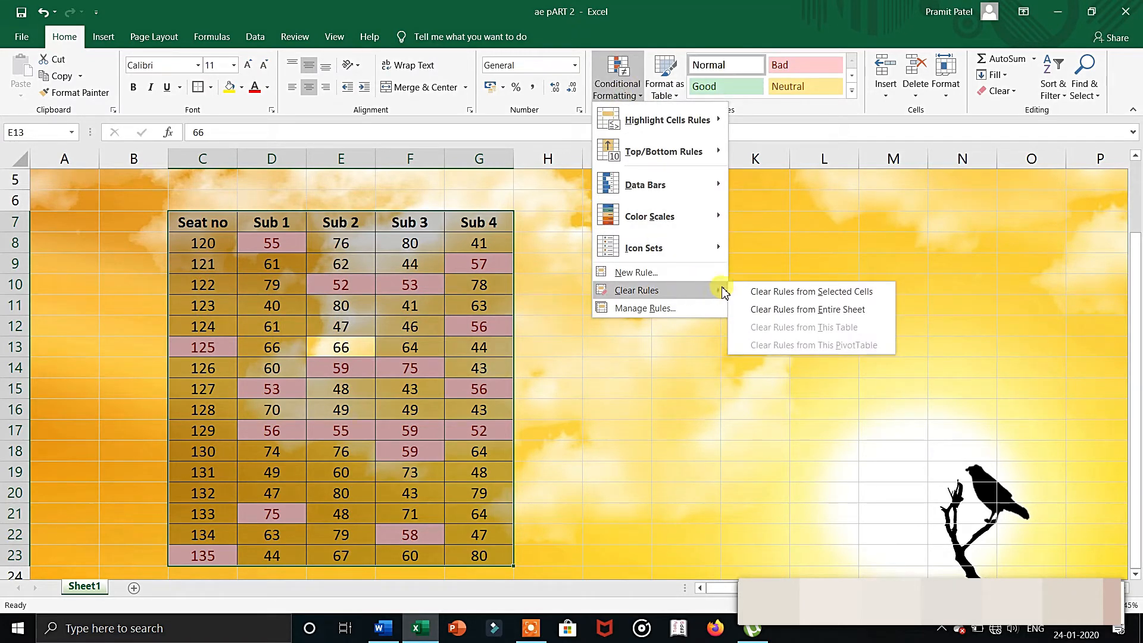
left_click(766, 308)
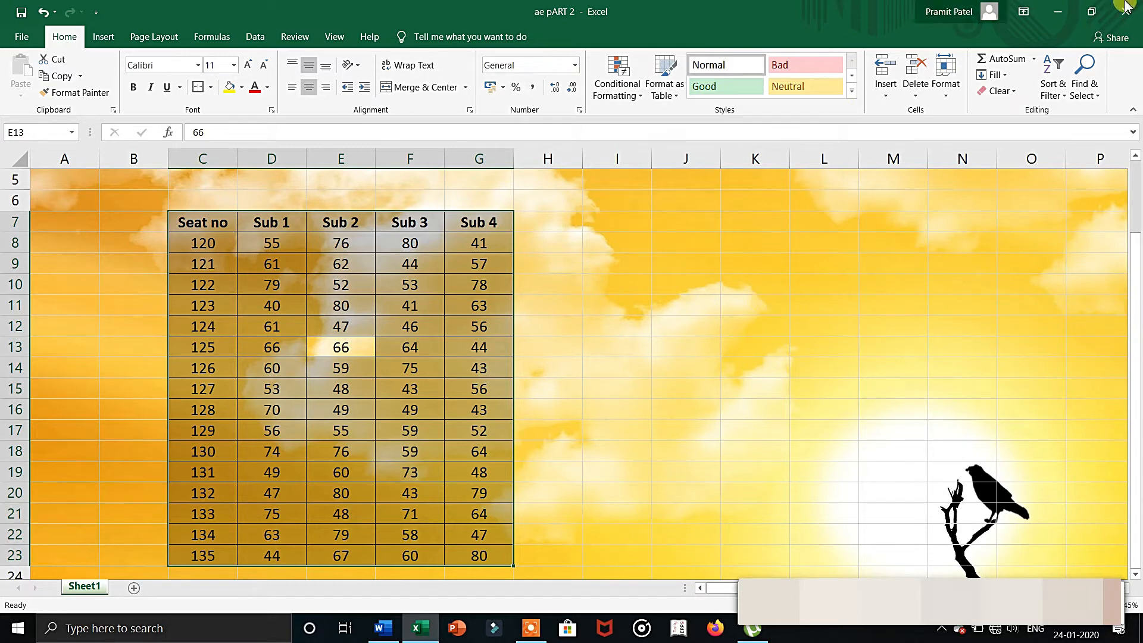
left_click(613, 90)
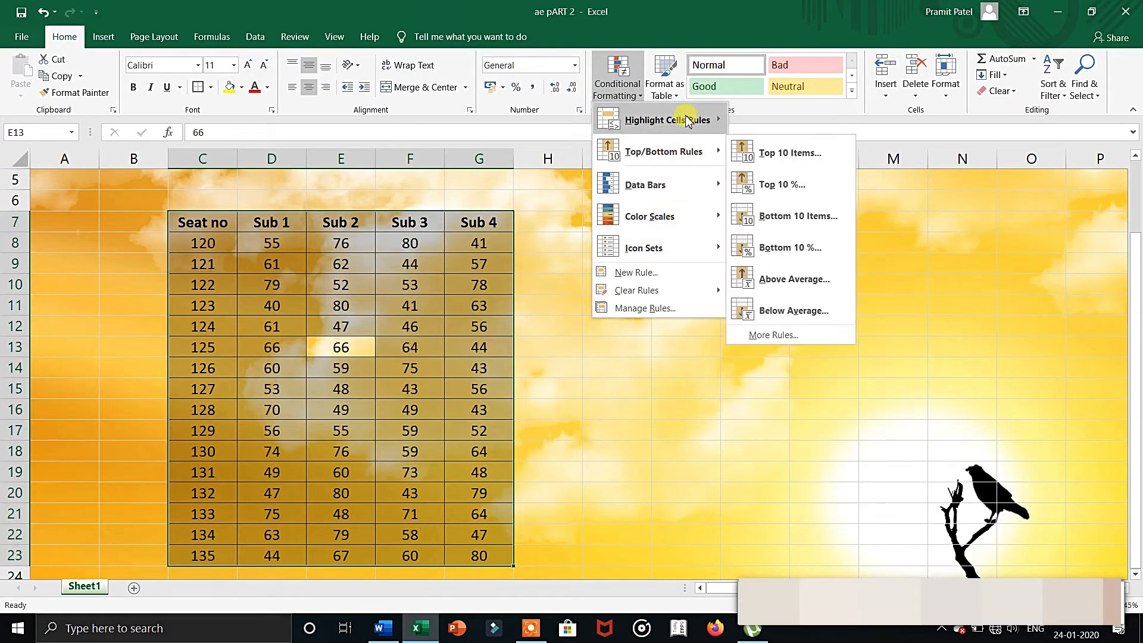
mouse_move(701, 120)
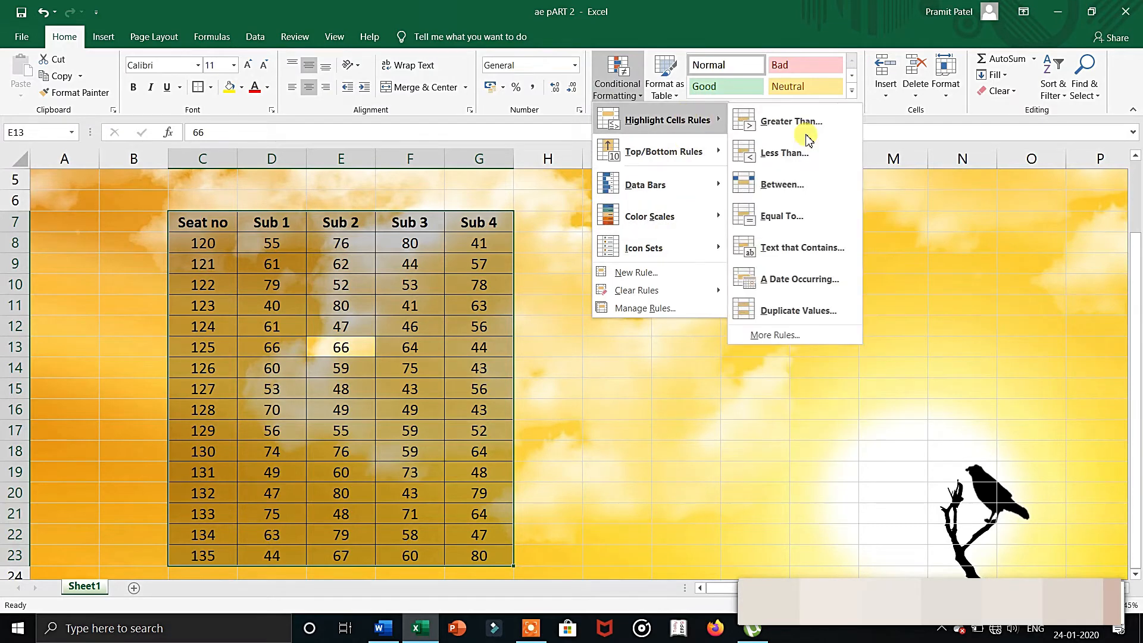
left_click(821, 280)
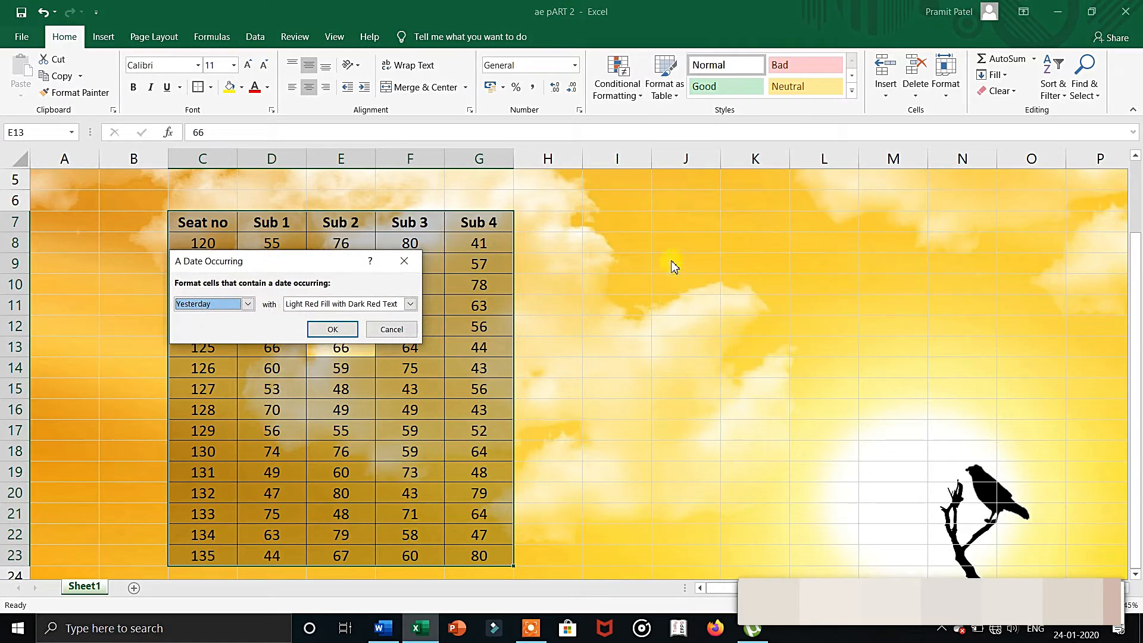
left_click(248, 304)
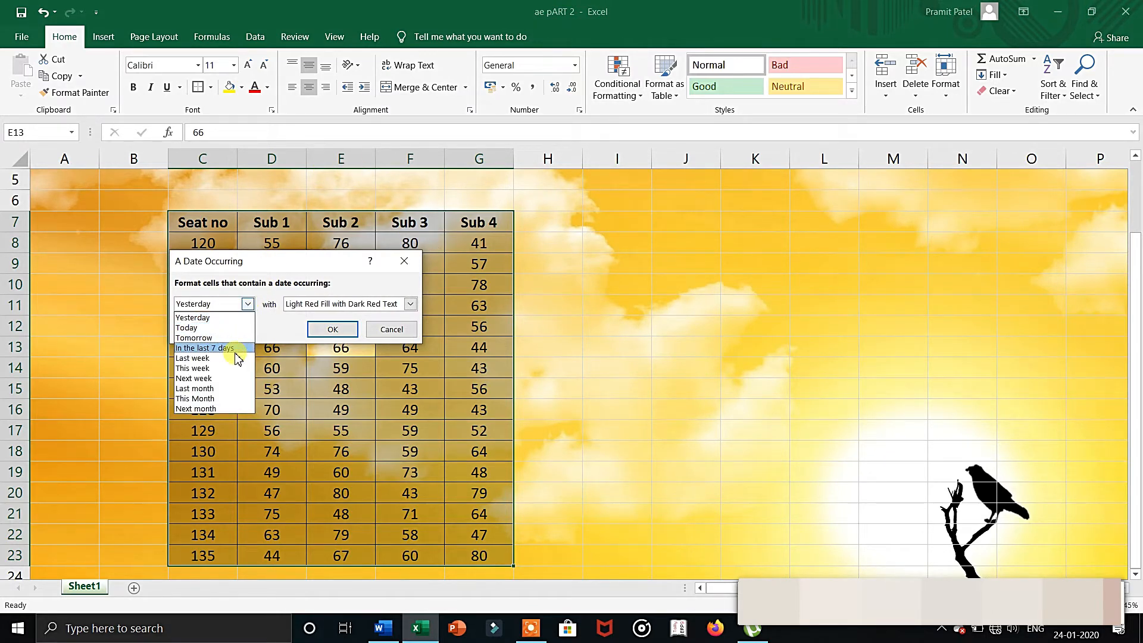
left_click(247, 303)
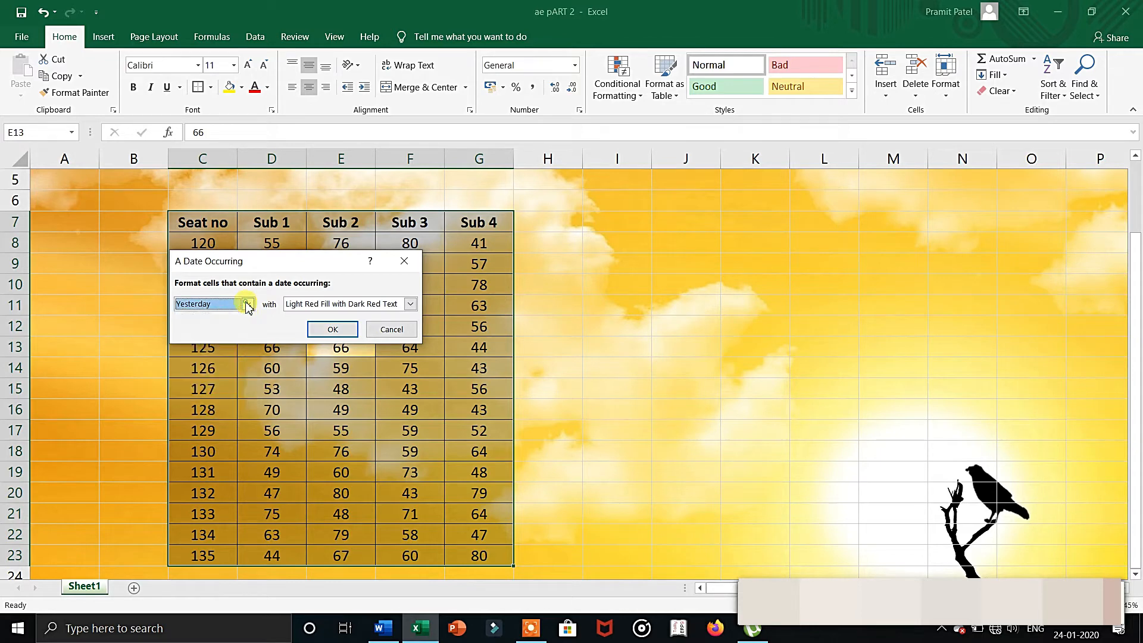
left_click(391, 329)
Enter the date 1-1-2020 in cell I11, beside the marks table.
left_click(644, 310)
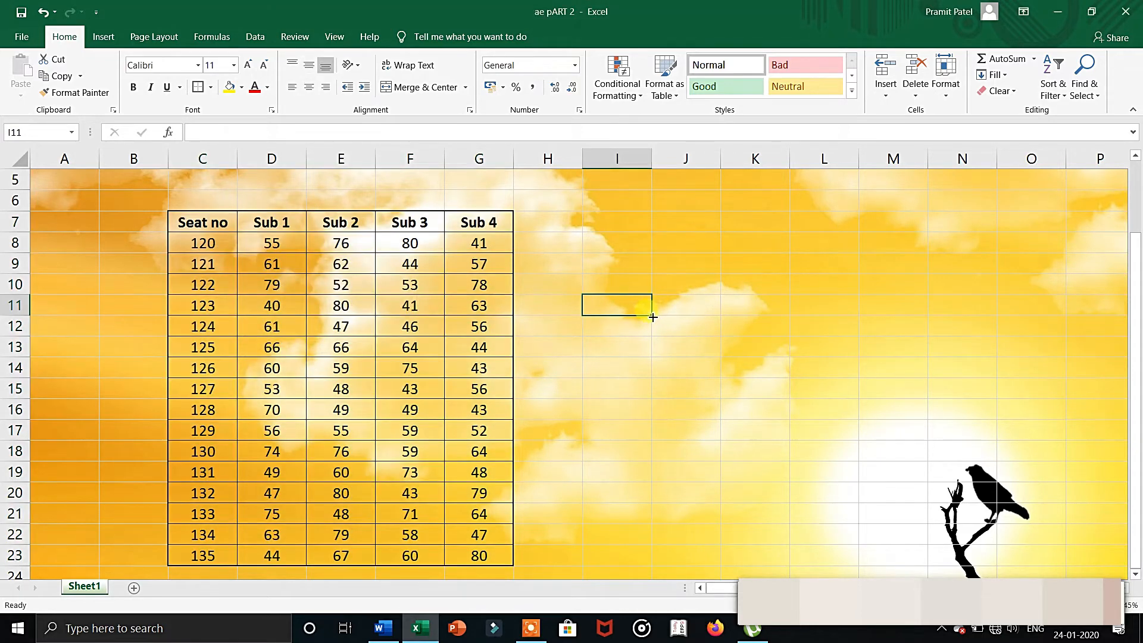
type("1")
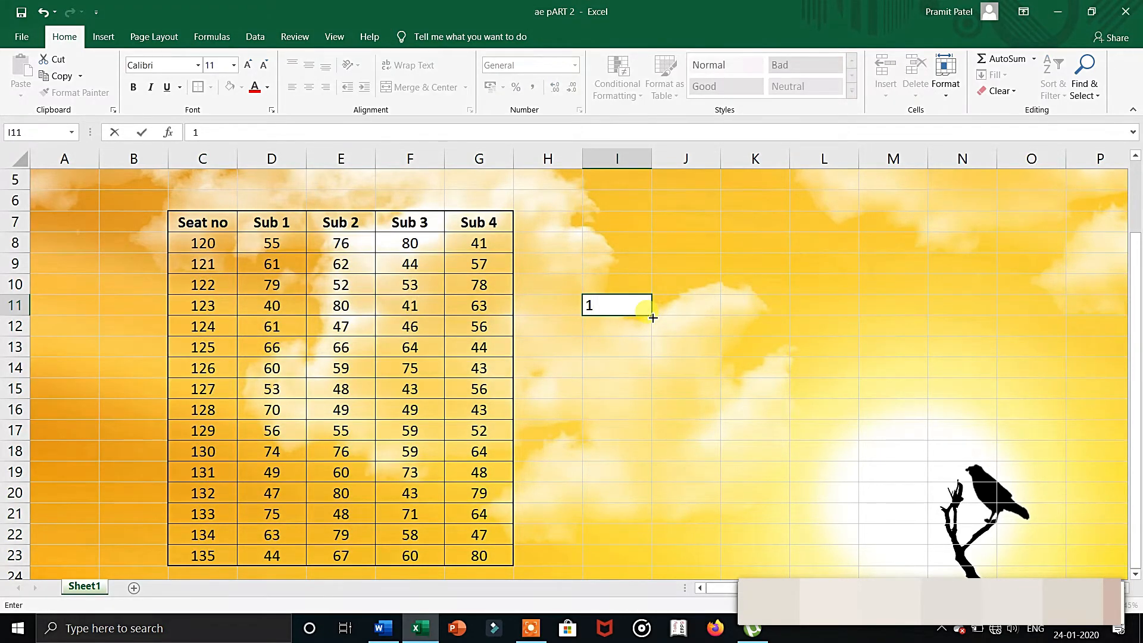
type("-1-2020")
left_click(706, 395)
Try an A Date Occurring rule for This Month on cell I11, using Light Red Fill with Dark Red Text.
left_click(632, 306)
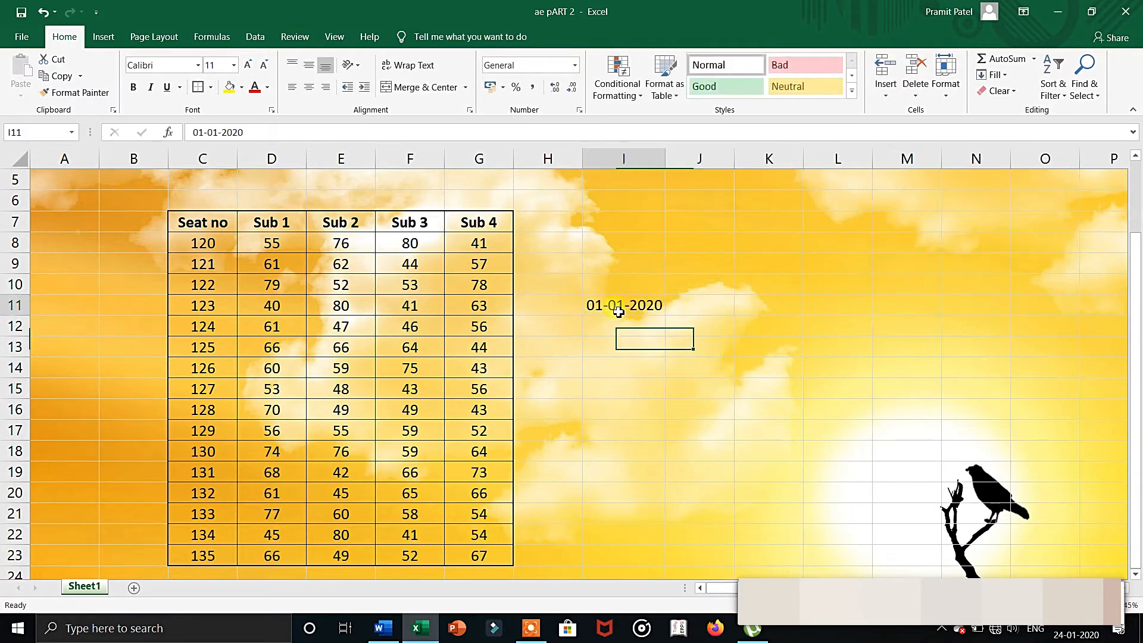
left_click(618, 76)
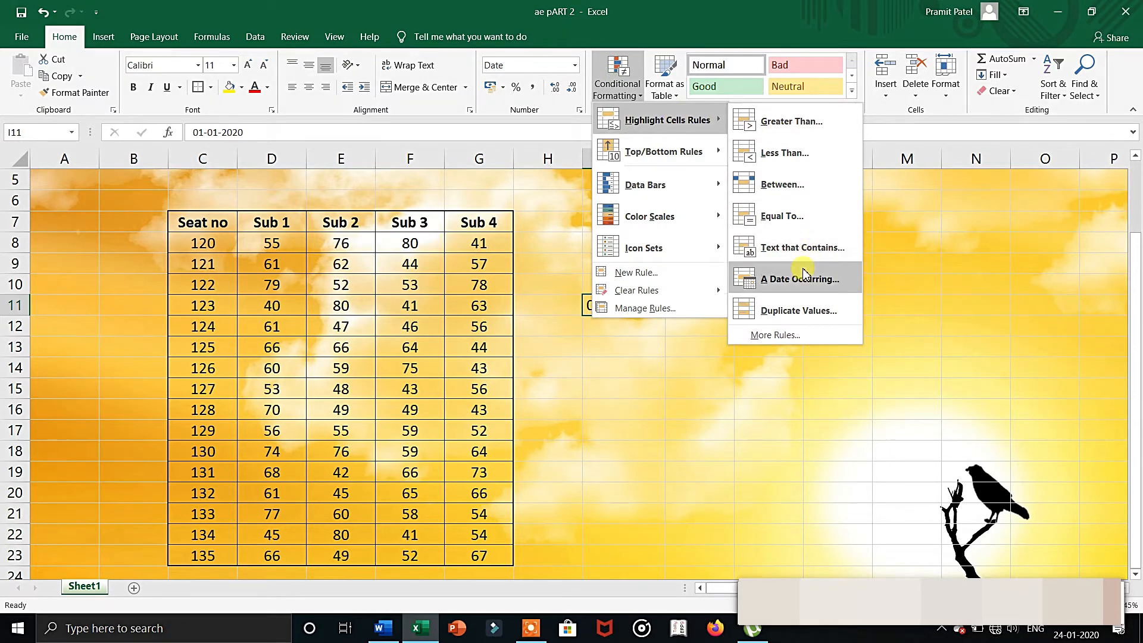
left_click(798, 280)
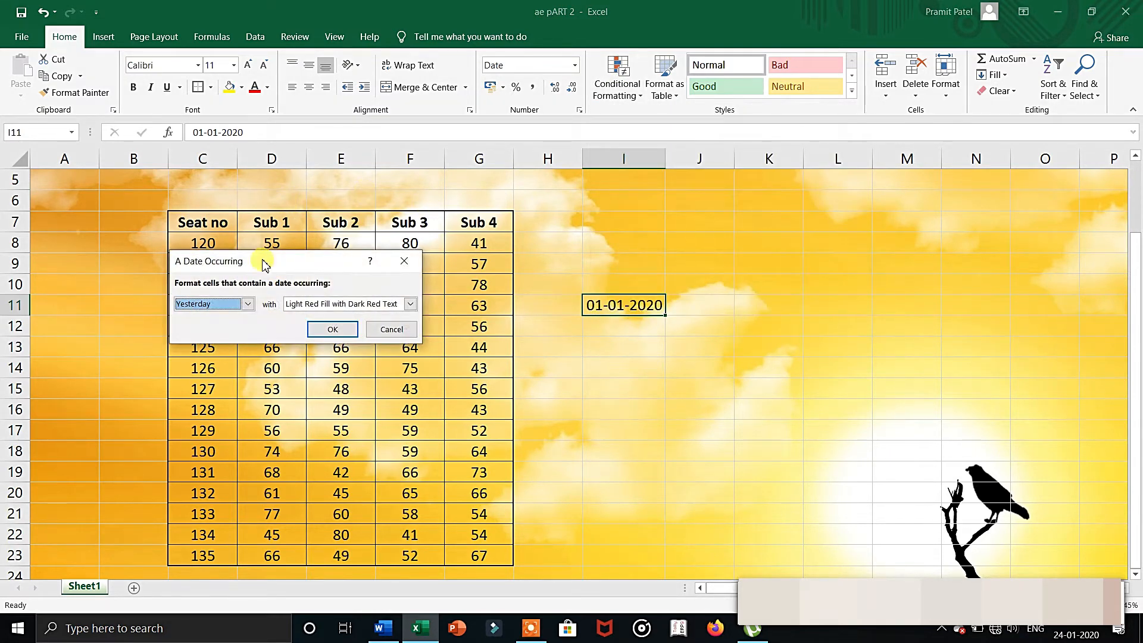
left_click(247, 304)
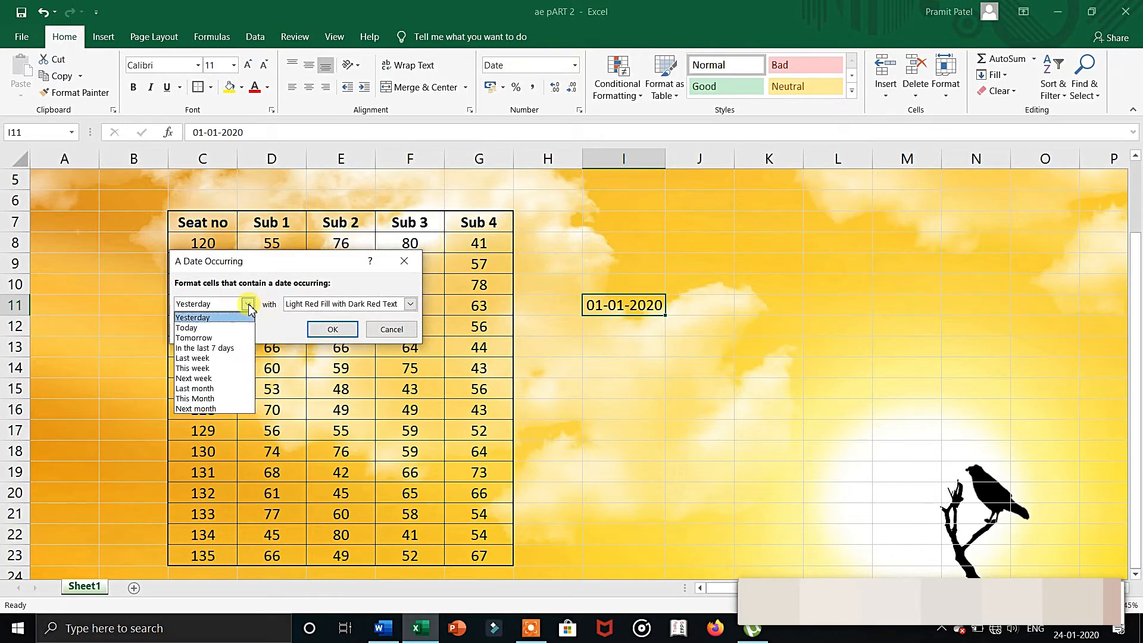
left_click(225, 400)
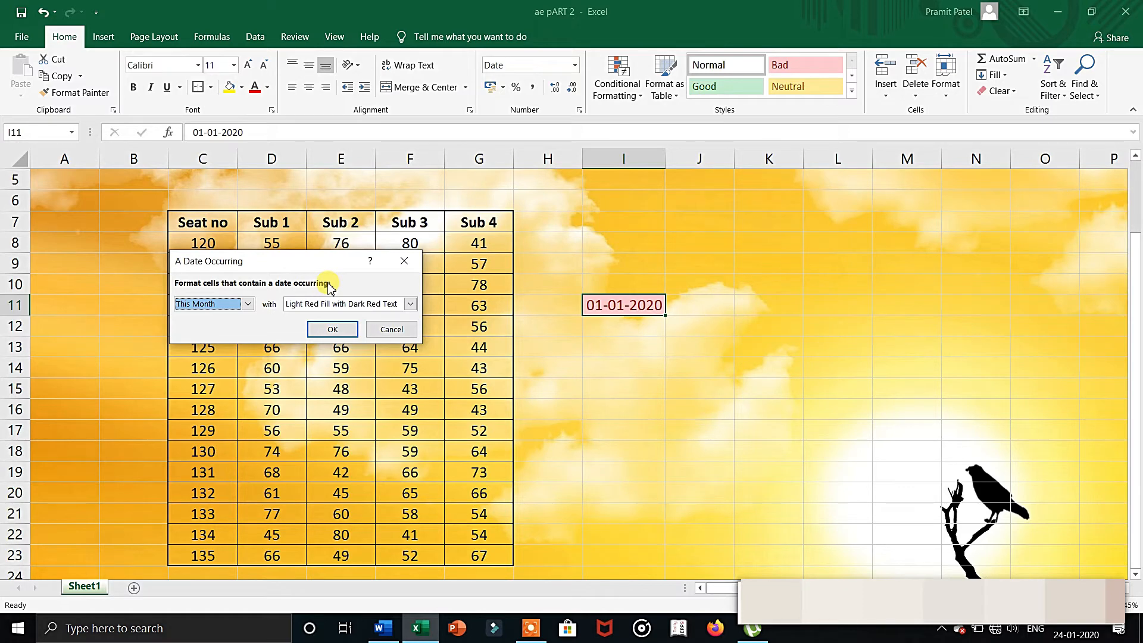
left_click(375, 329)
Clear the conditional formatting rules from the date cell I11.
left_click(618, 86)
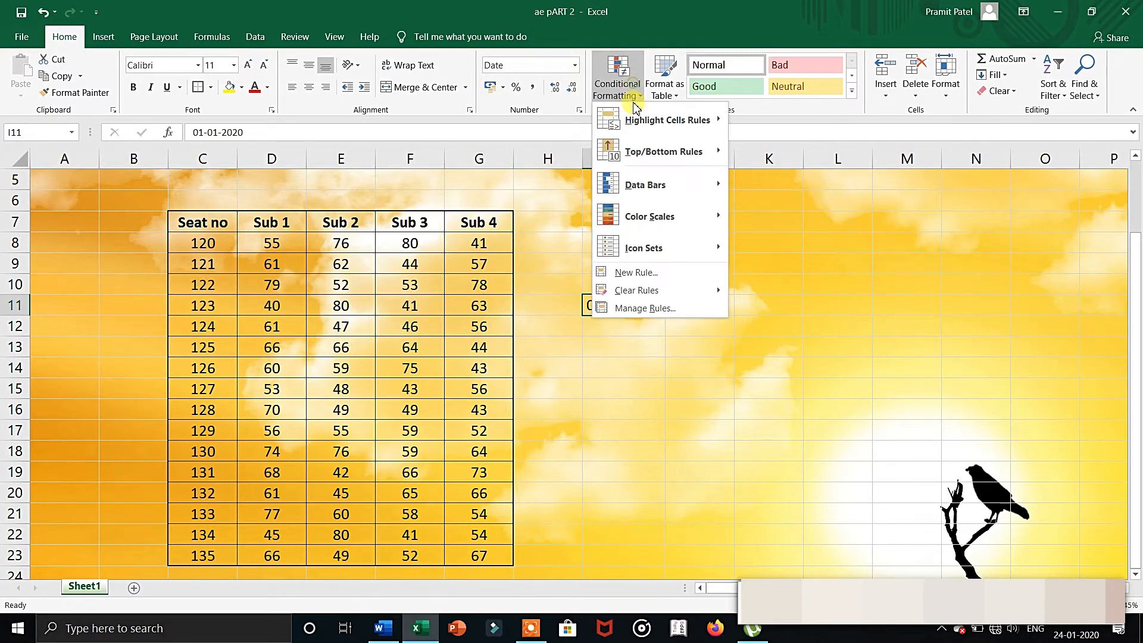
mouse_move(677, 291)
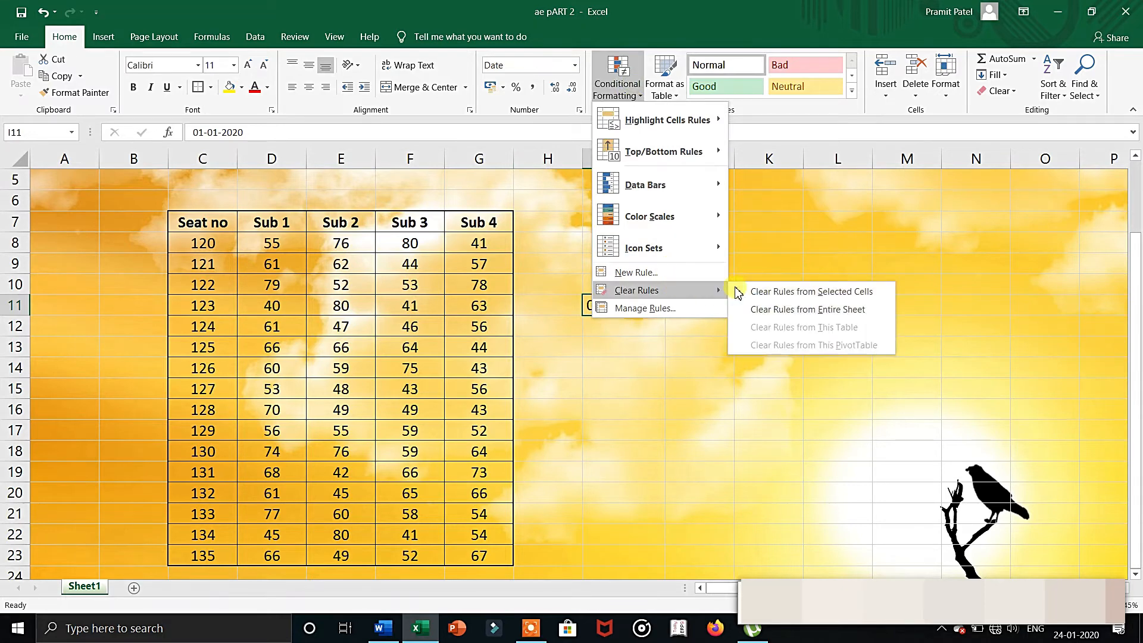
left_click(766, 292)
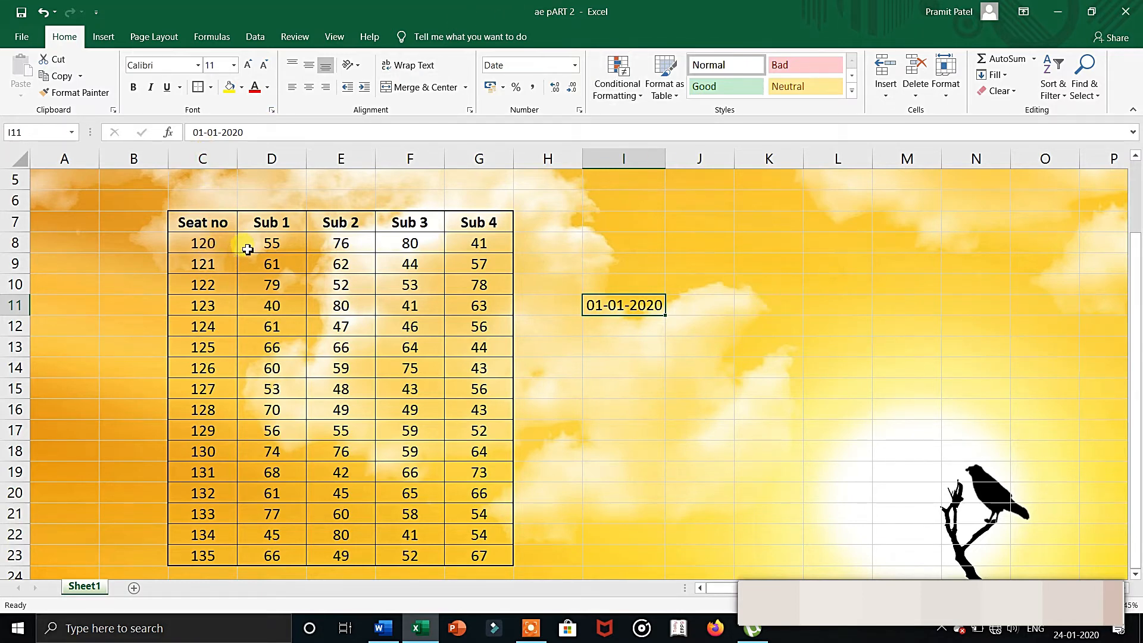
Highlight the top 5 items in the Sub 1 marks D8:D23 using Light Red Fill with Dark Red Text.
left_click_drag(247, 249, 262, 556)
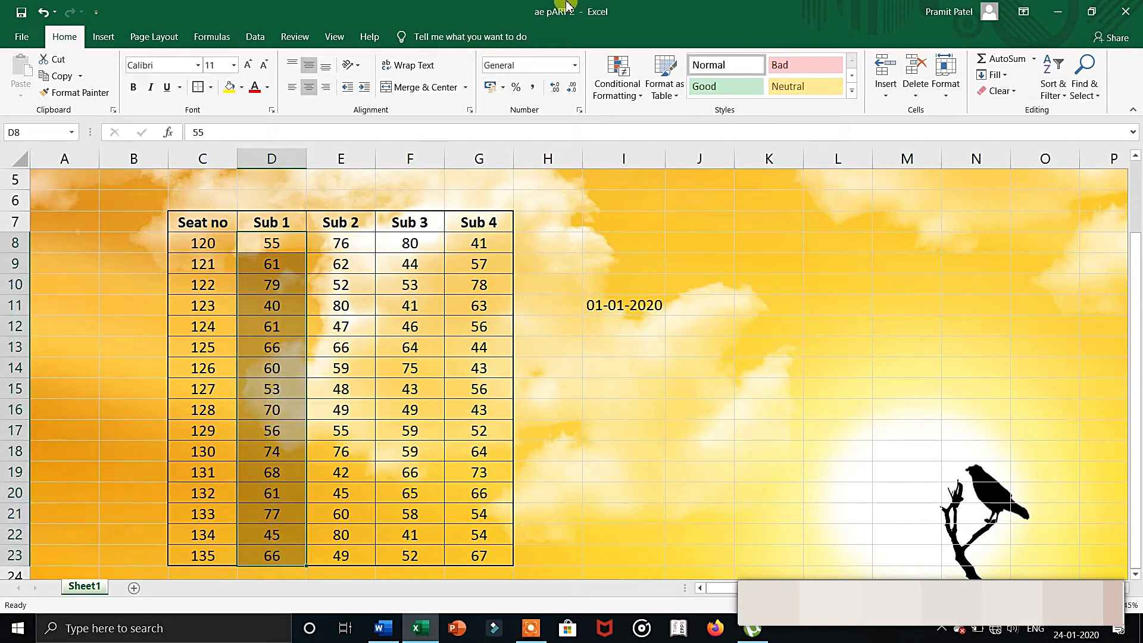
left_click(621, 95)
mouse_move(650, 162)
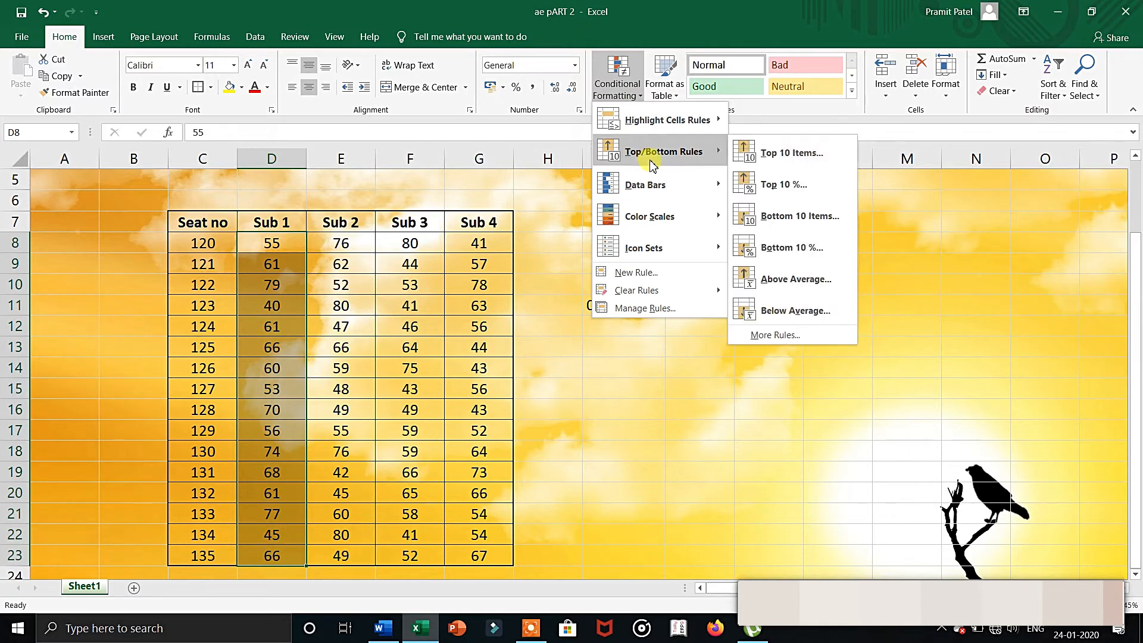
left_click(795, 156)
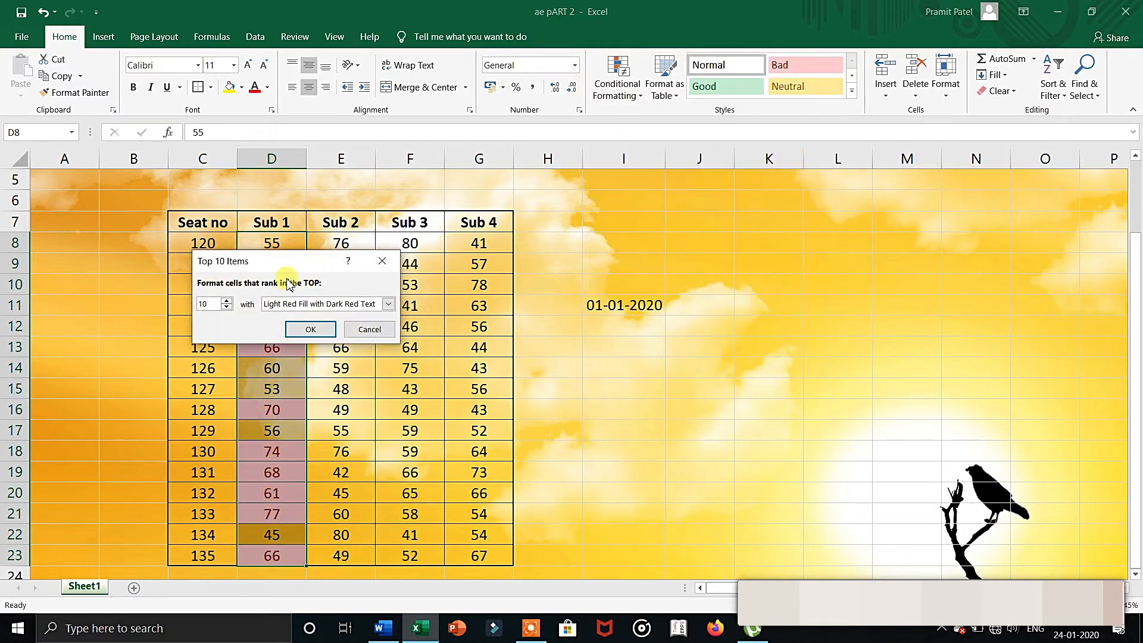
left_click_drag(212, 302, 171, 302)
type("5")
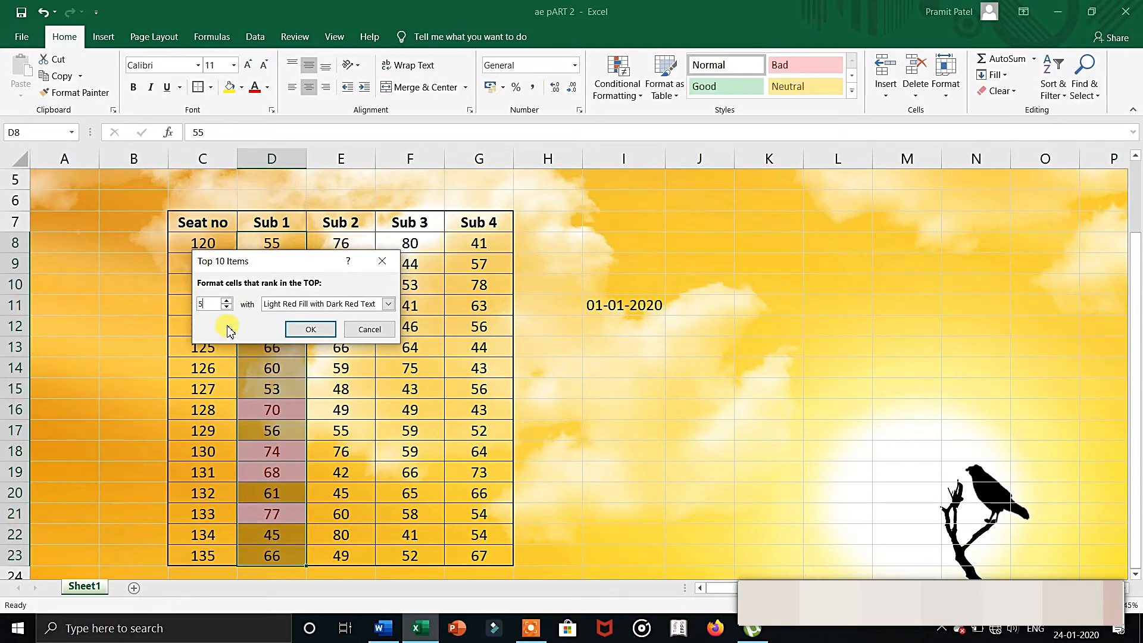
left_click(293, 331)
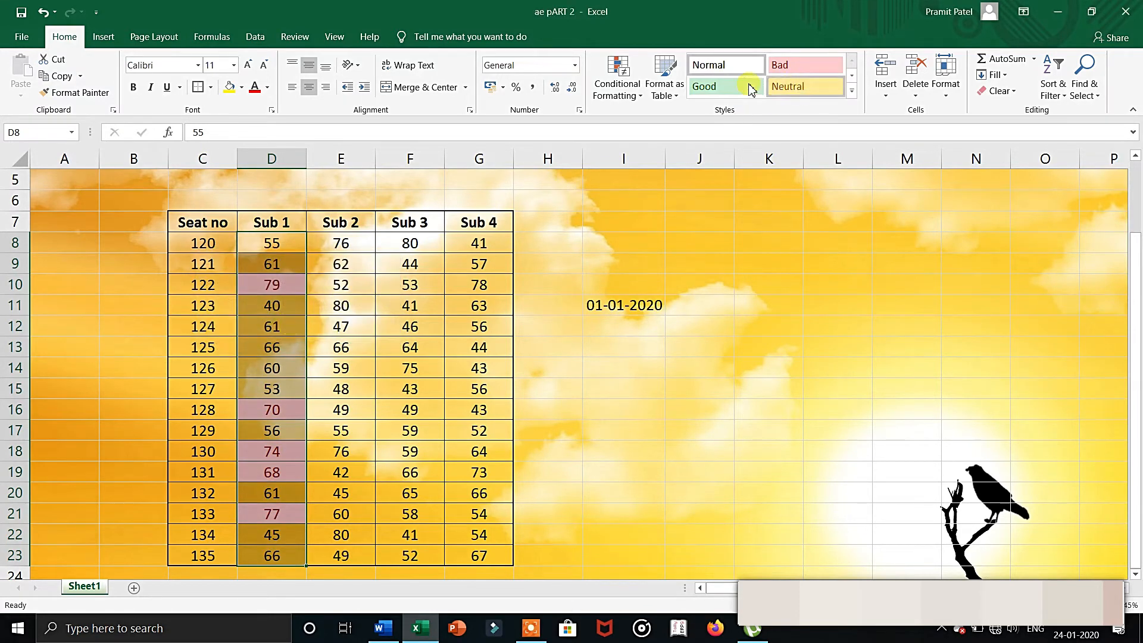
Apply a Top 10 Items rule set to 15 to the Sub 1 marks, using Light Red Fill with Dark Red Text.
left_click(618, 87)
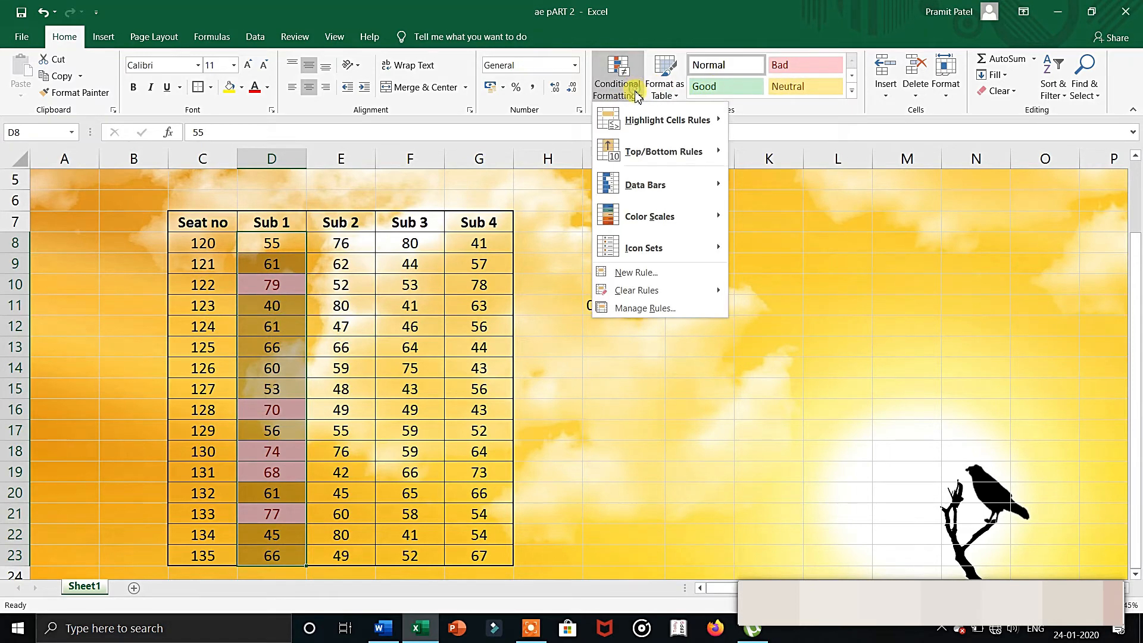
mouse_move(665, 156)
left_click(757, 150)
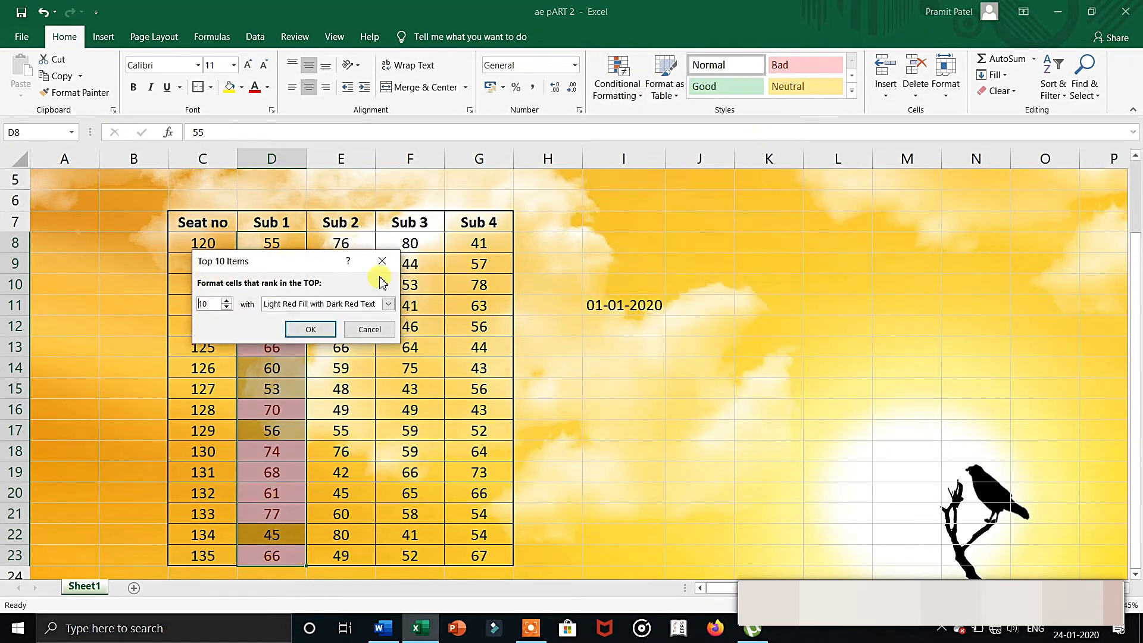
type("15")
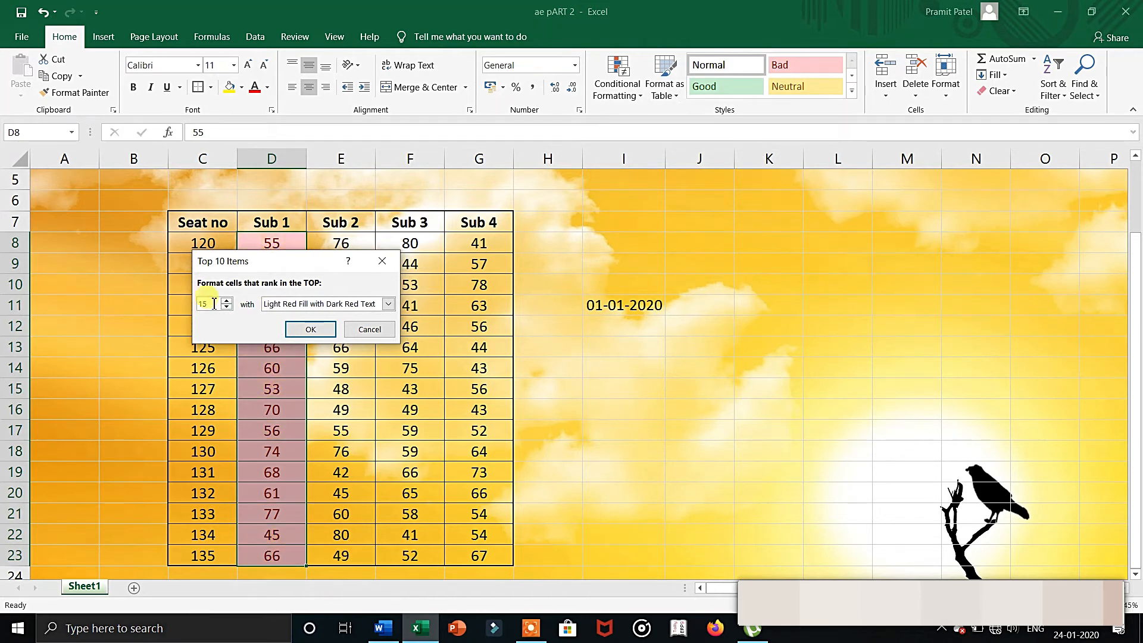
left_click(303, 327)
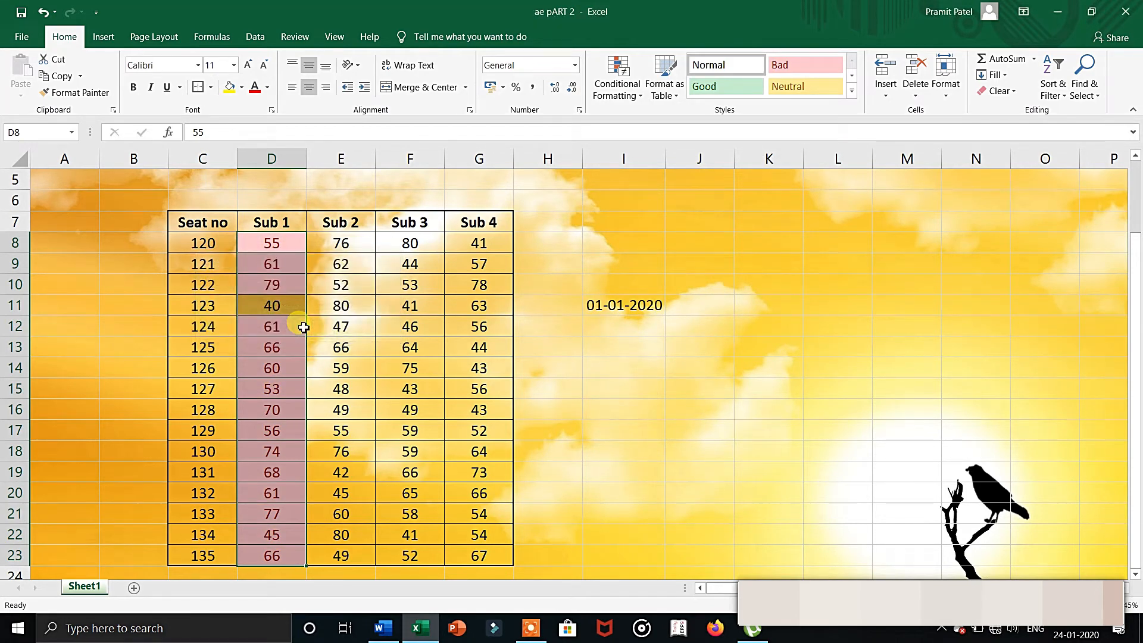
left_click(325, 331)
left_click(284, 304)
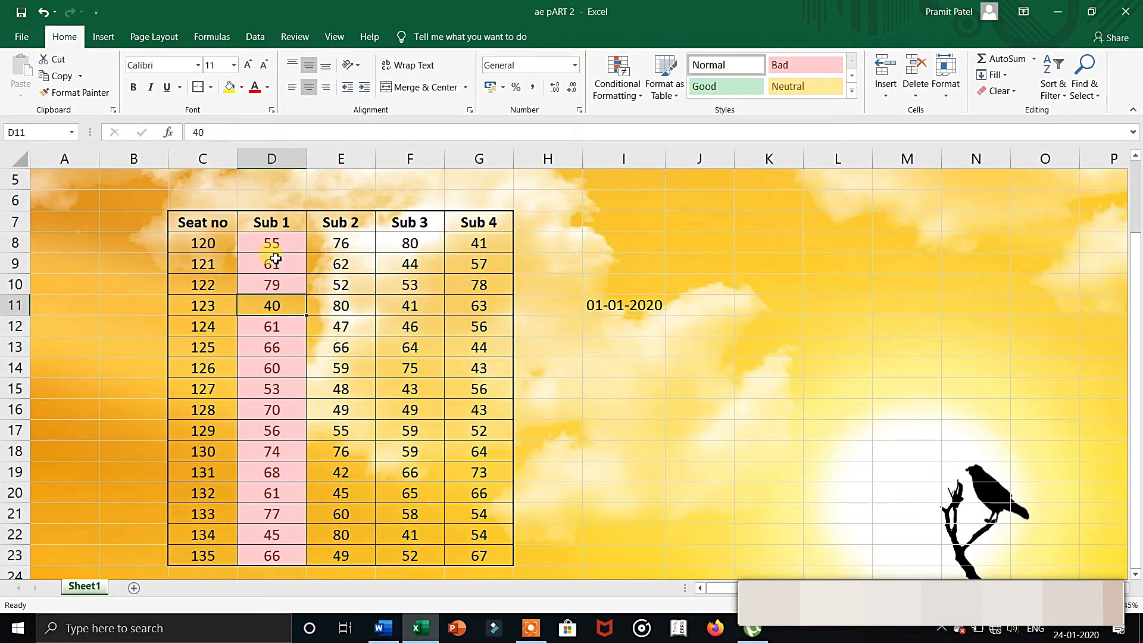
Select the Sub 1 marks D8:D23 and clear the top items rules from the selected cells.
left_click_drag(274, 244, 269, 551)
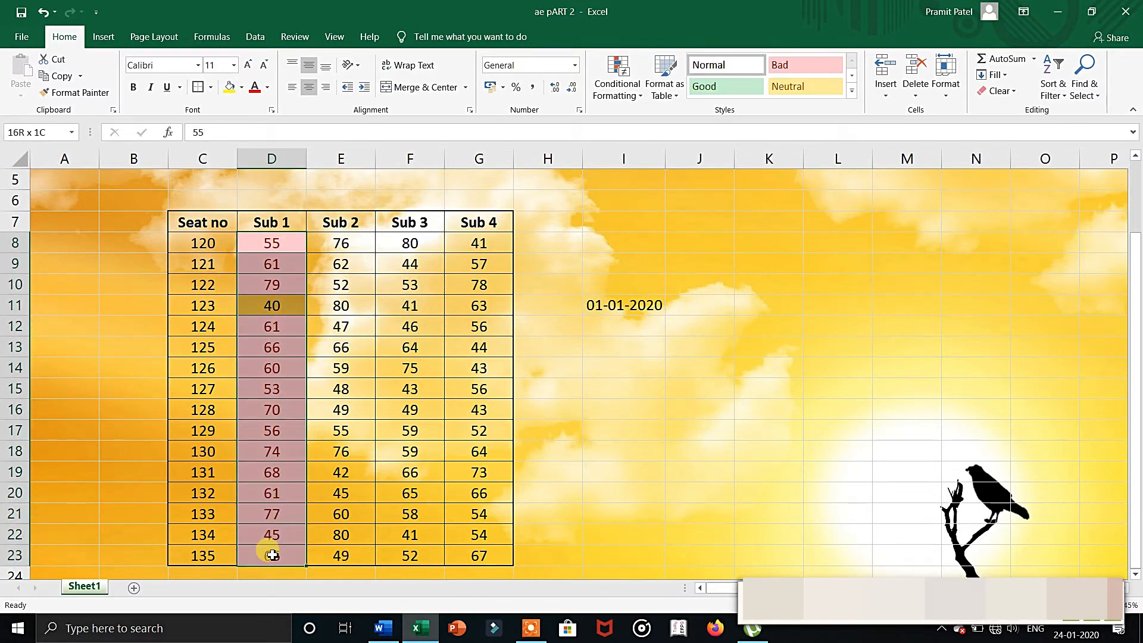
left_click(617, 83)
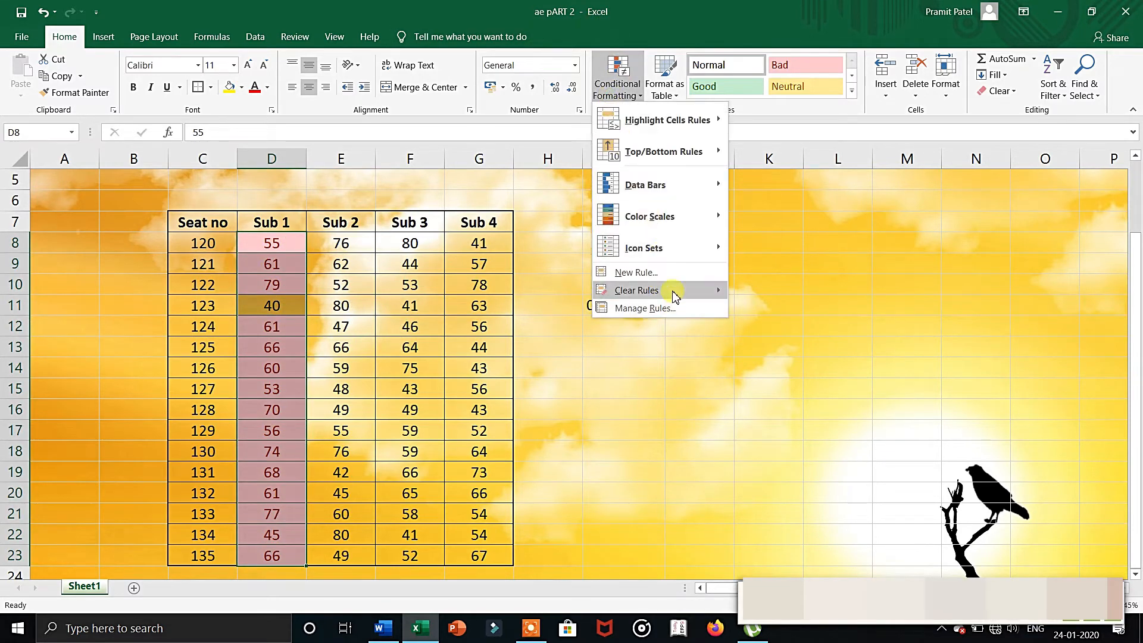
mouse_move(701, 290)
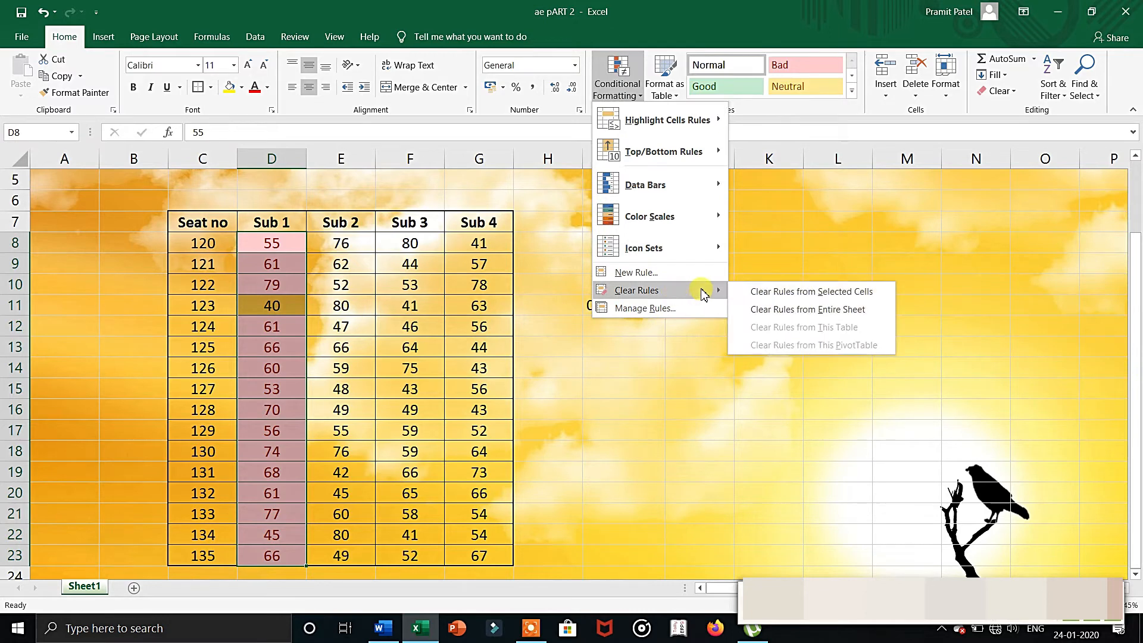
left_click(775, 291)
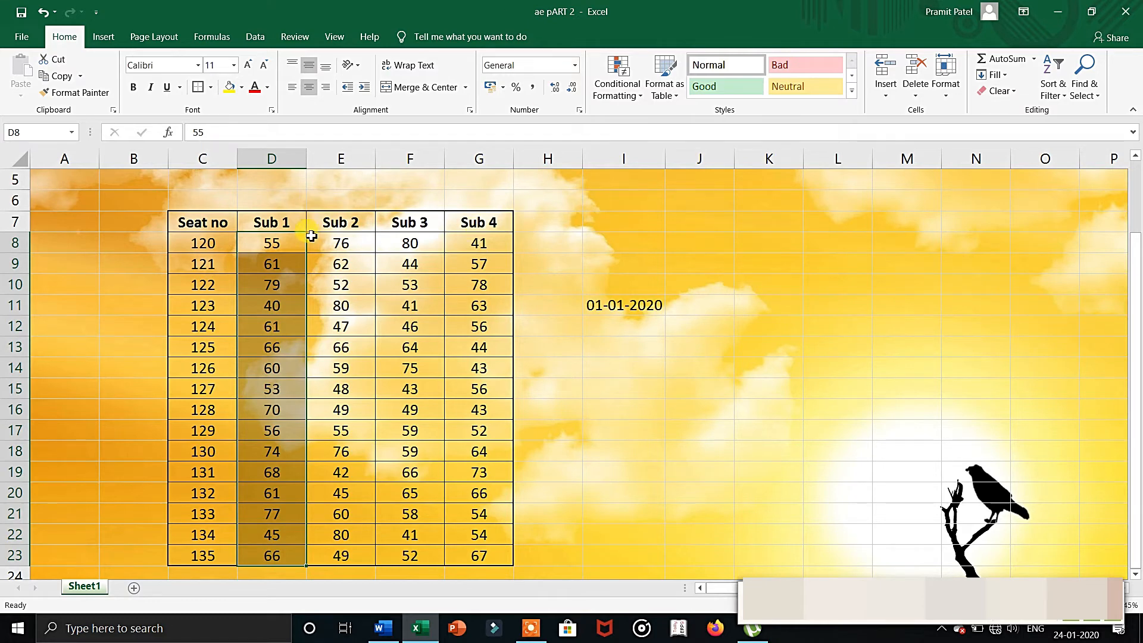
Apply green gradient fill data bars to the marks of all four subjects, D8:G23.
left_click_drag(273, 244, 493, 553)
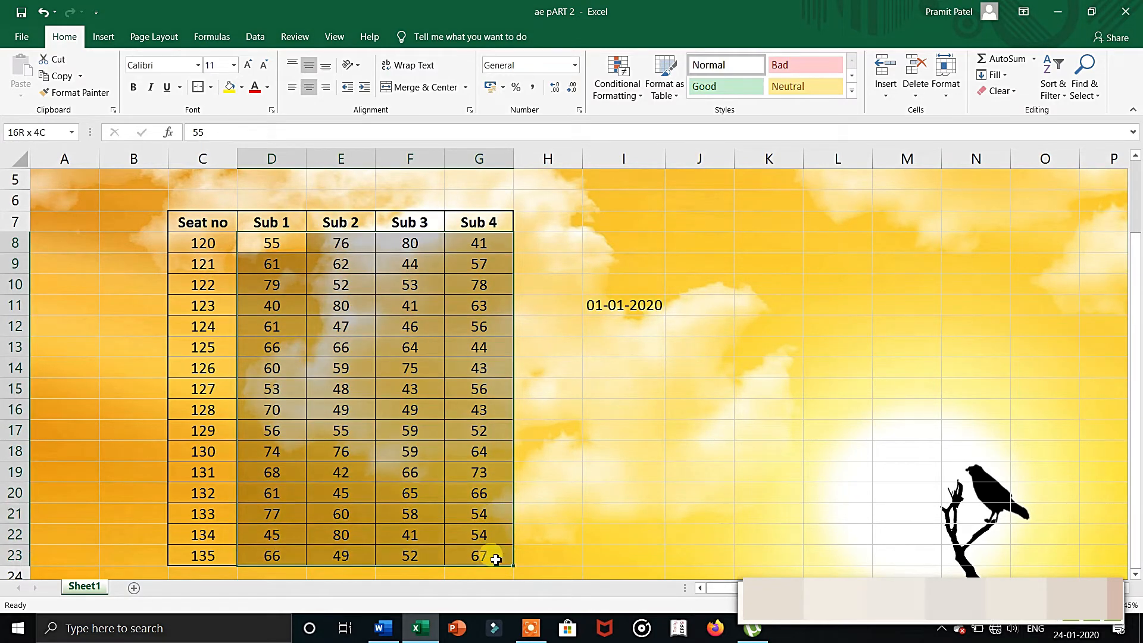
left_click(631, 91)
mouse_move(657, 185)
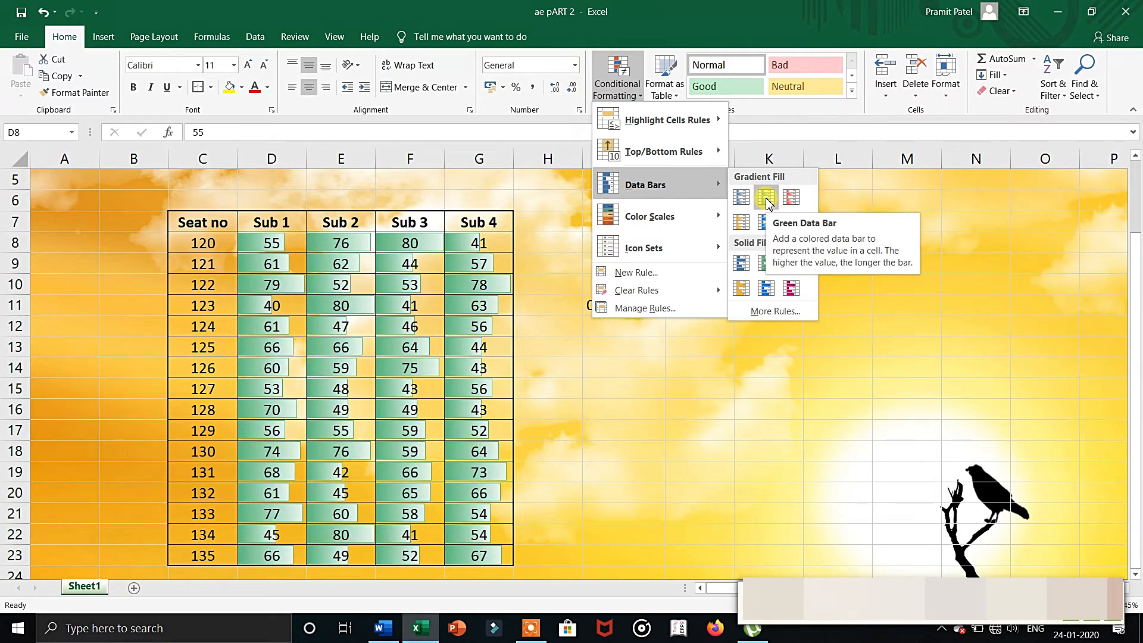
left_click(767, 199)
left_click(553, 292)
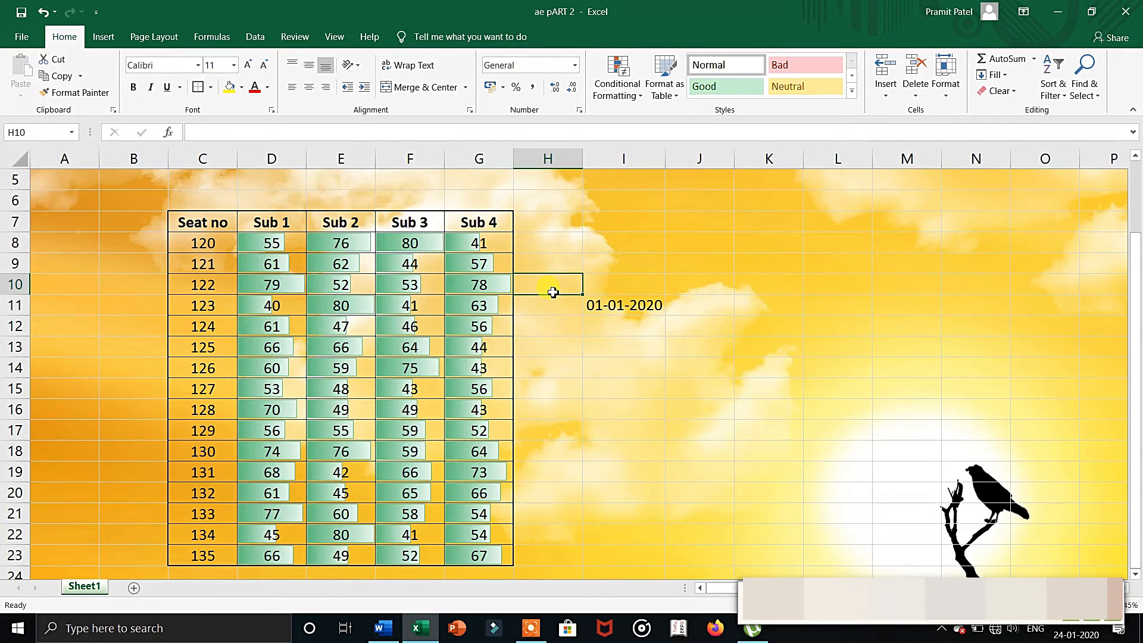
Try formatting the marks range C7:G23 as a table in a blue Light style without headers, and undo it.
left_click(207, 217)
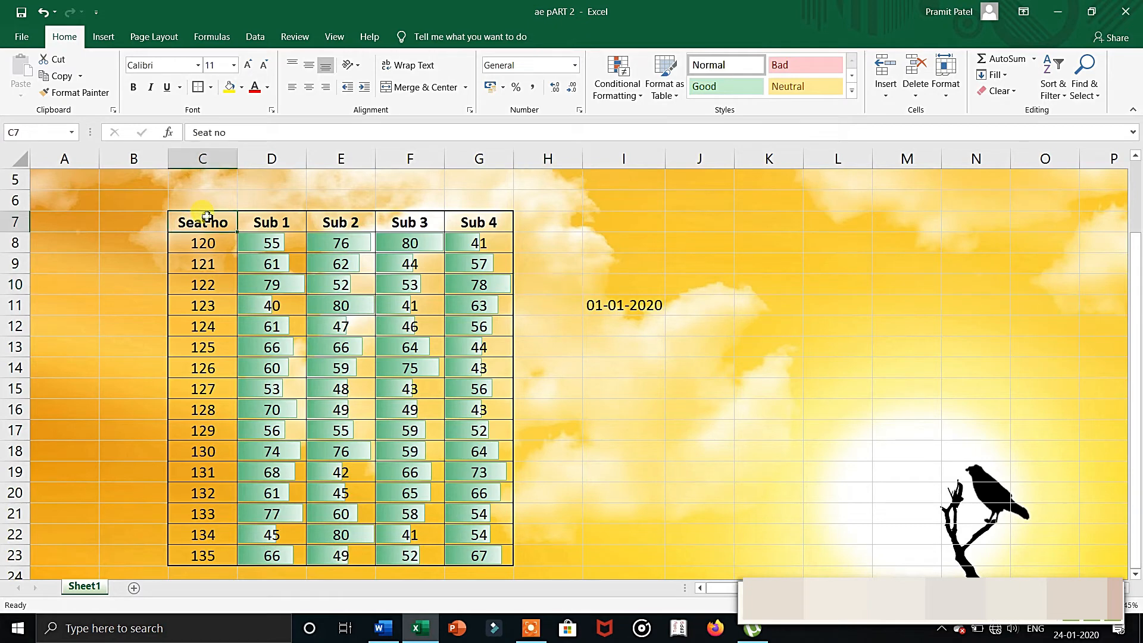
key("ctrl+a")
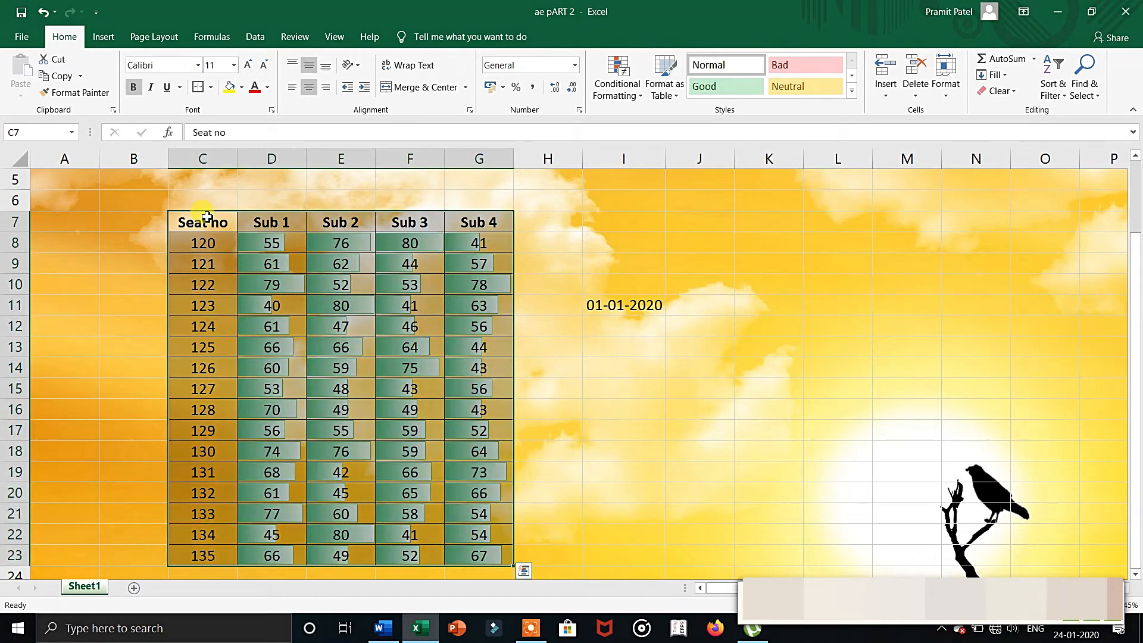
left_click(654, 94)
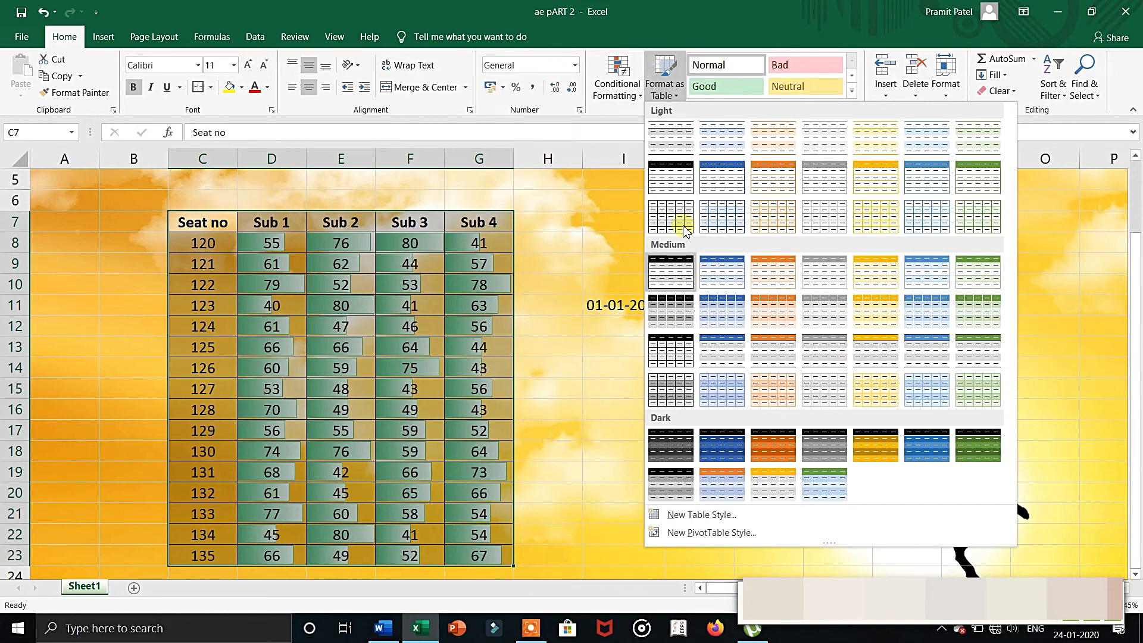
left_click(734, 193)
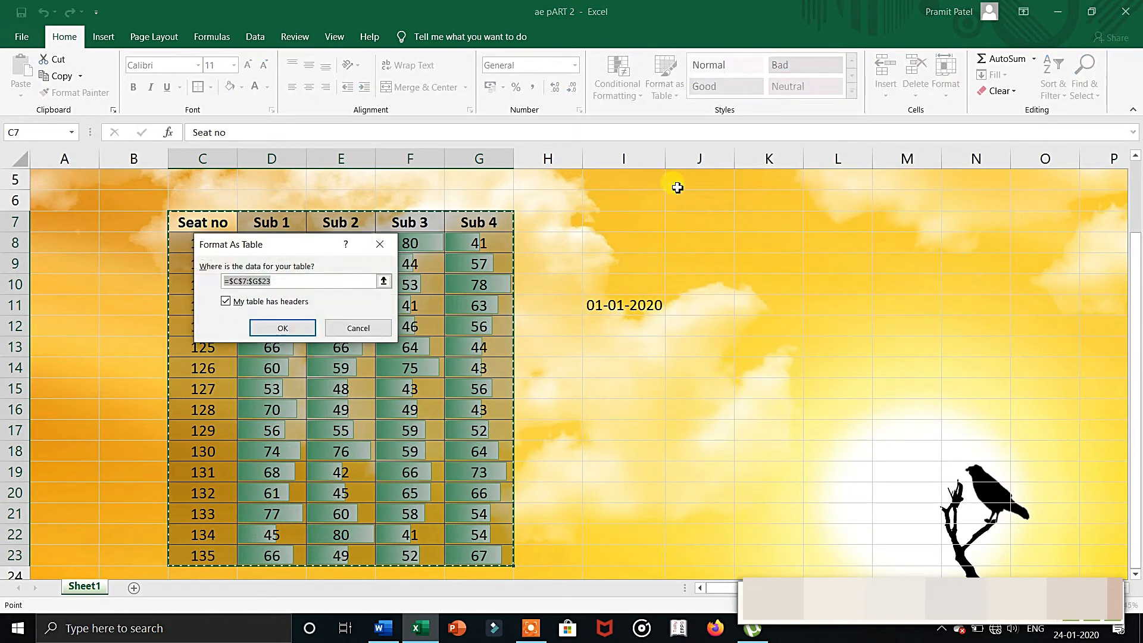
left_click(224, 303)
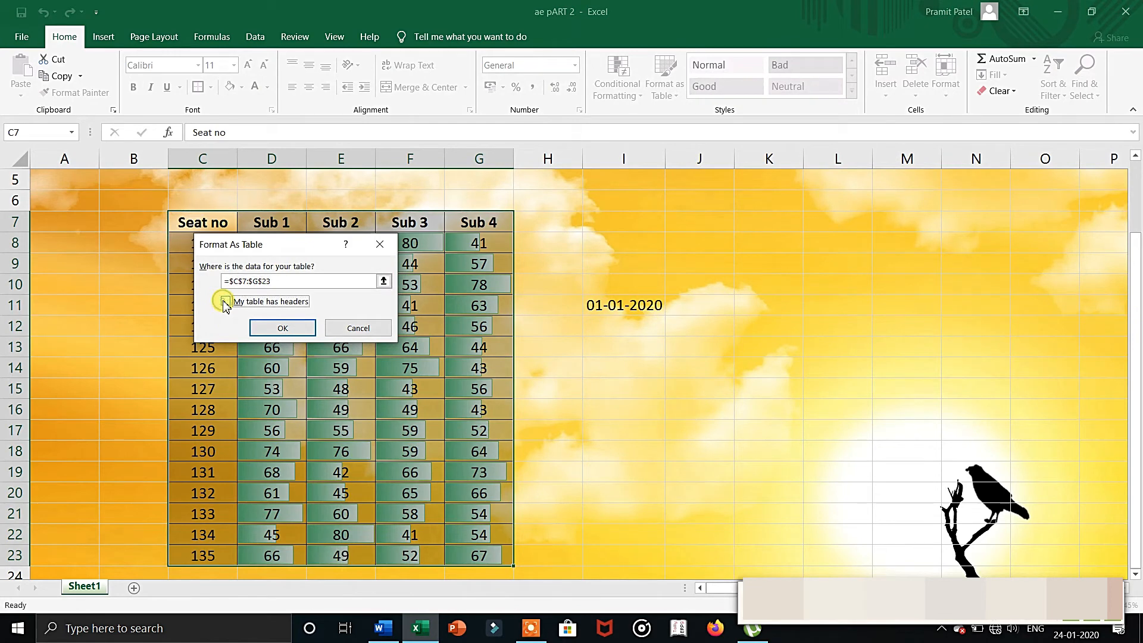
left_click(268, 330)
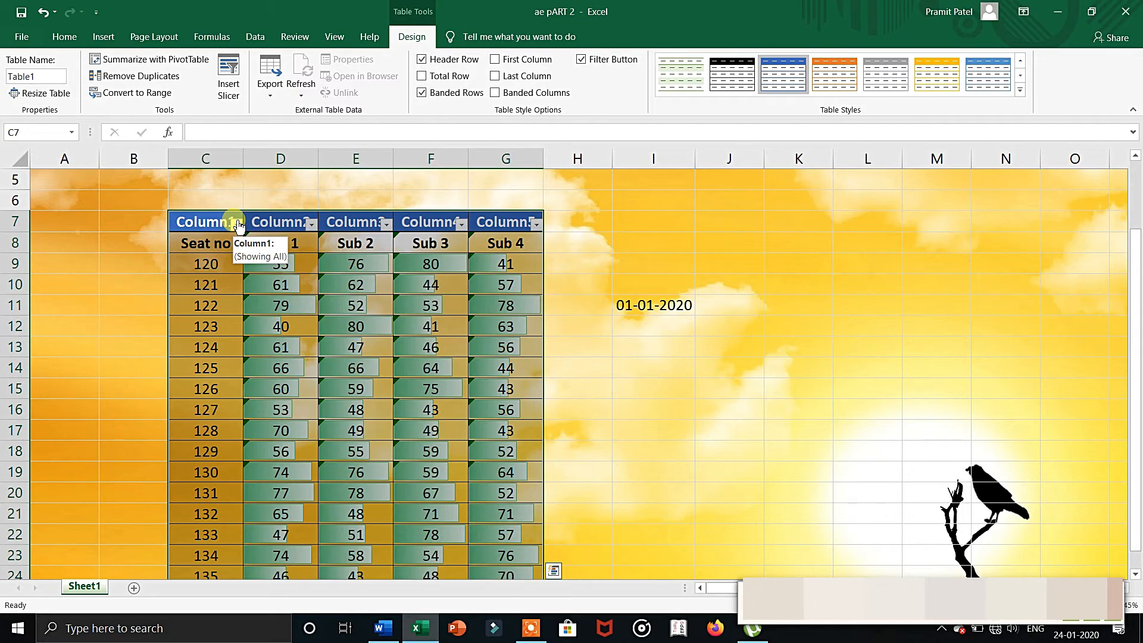
key("ctrl+z")
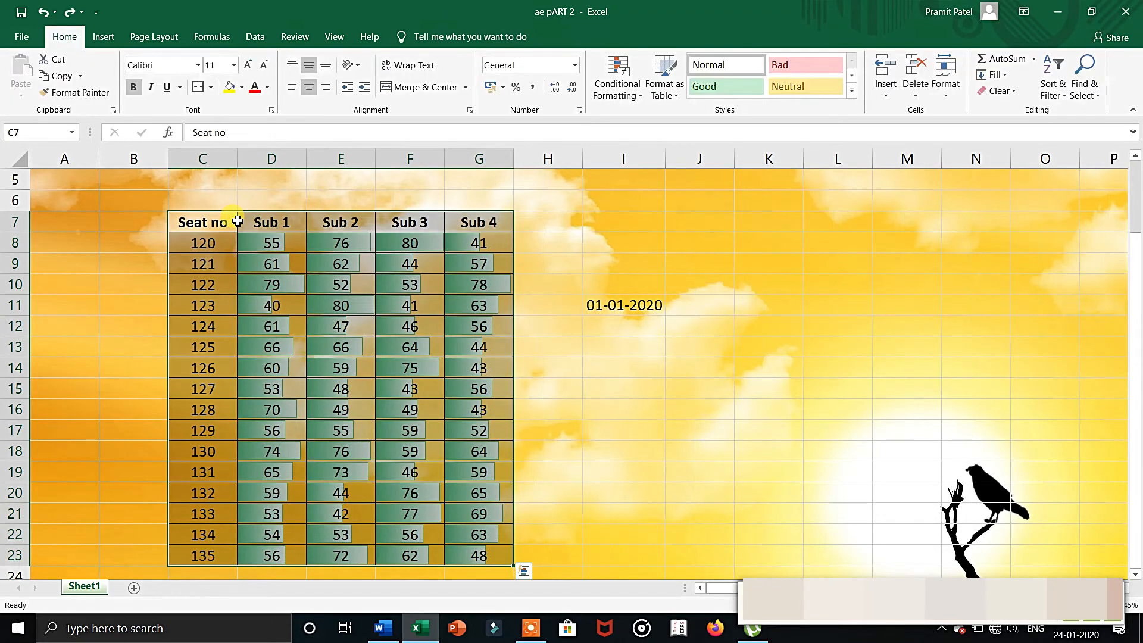
Format the marks range C7:G23 as a table with headers, using the blue Light style with a solid header row.
left_click(664, 77)
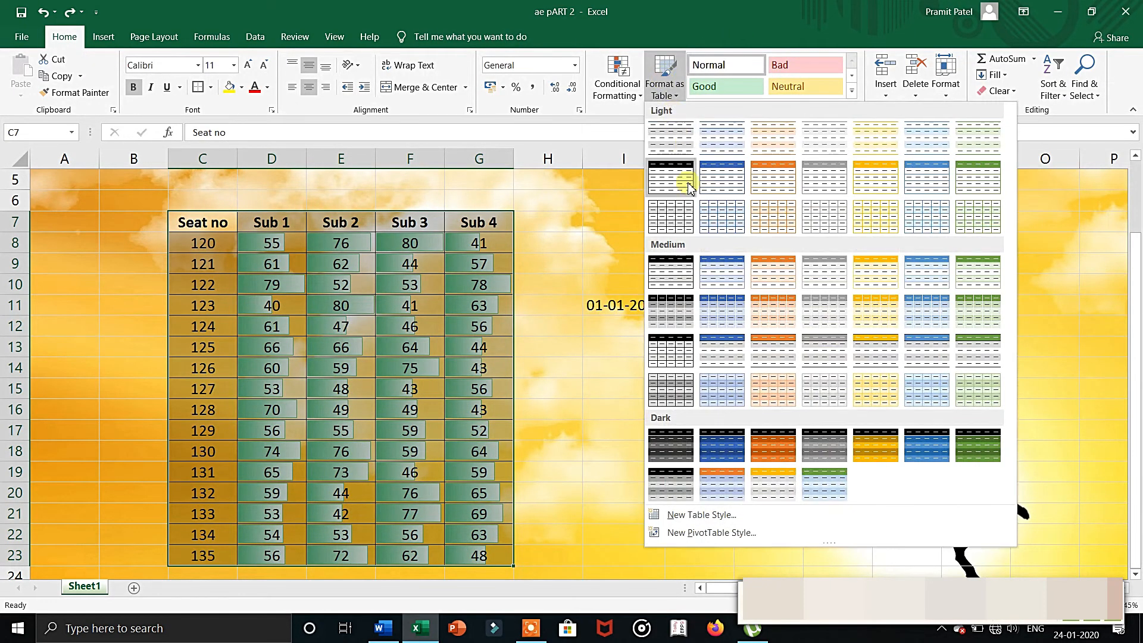
left_click(741, 200)
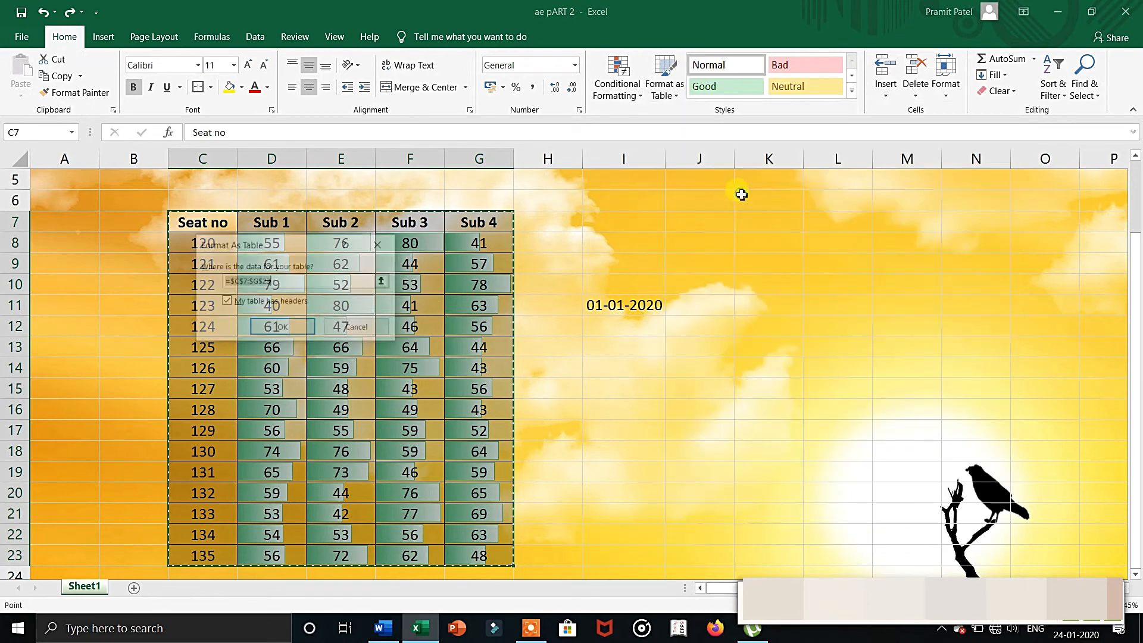
left_click(294, 302)
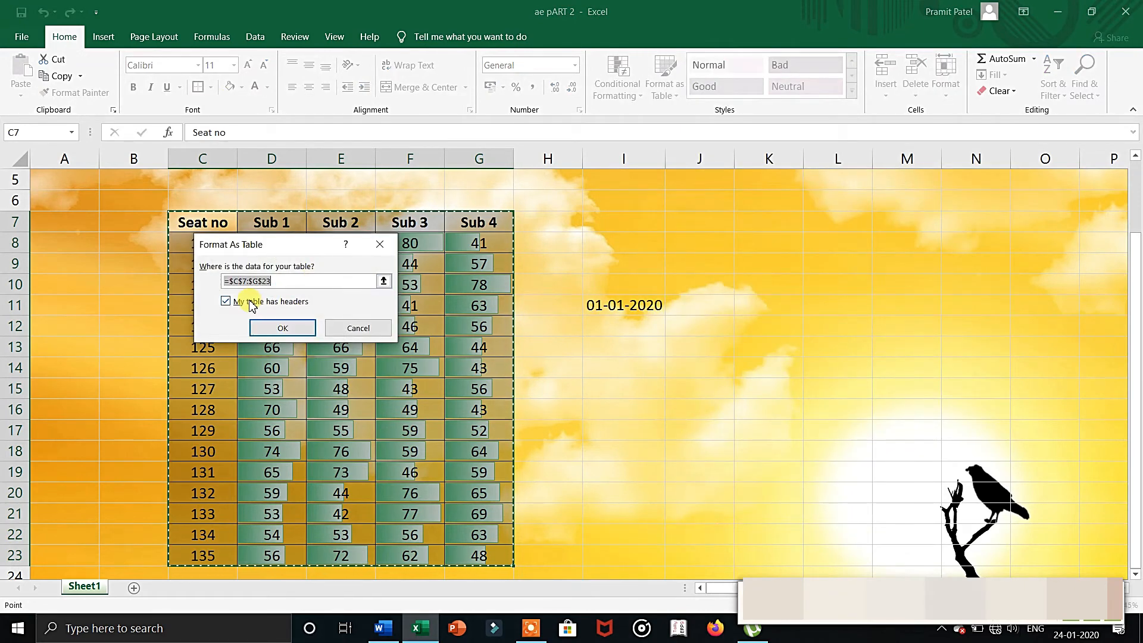
left_click(293, 330)
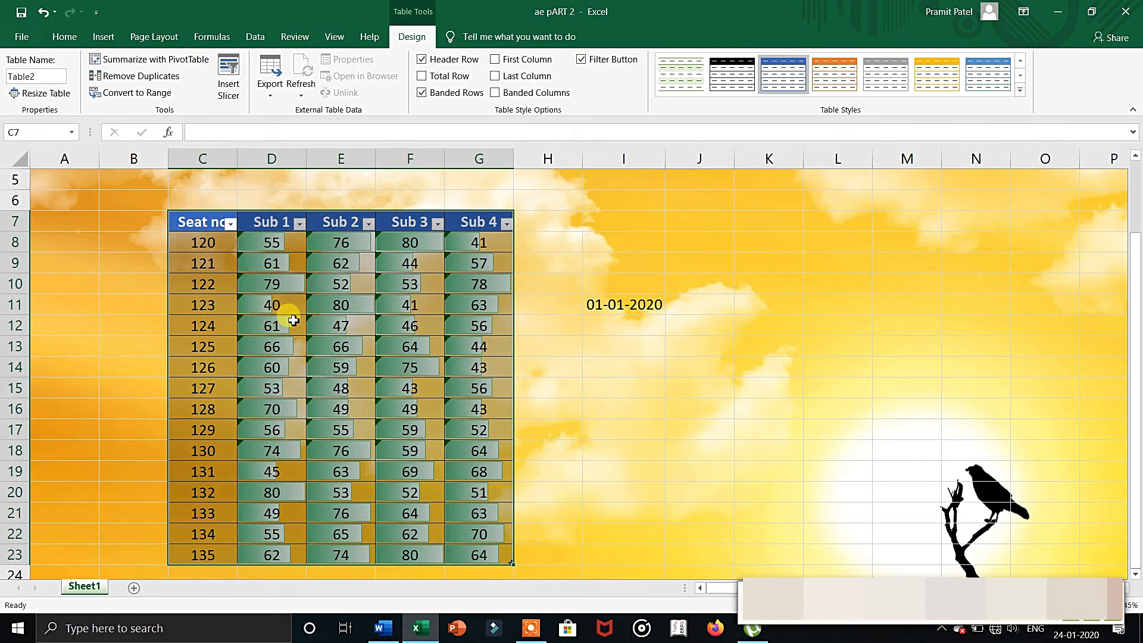
Try sorting the marks table by the Sub 1 column, and undo the sort.
left_click(303, 236)
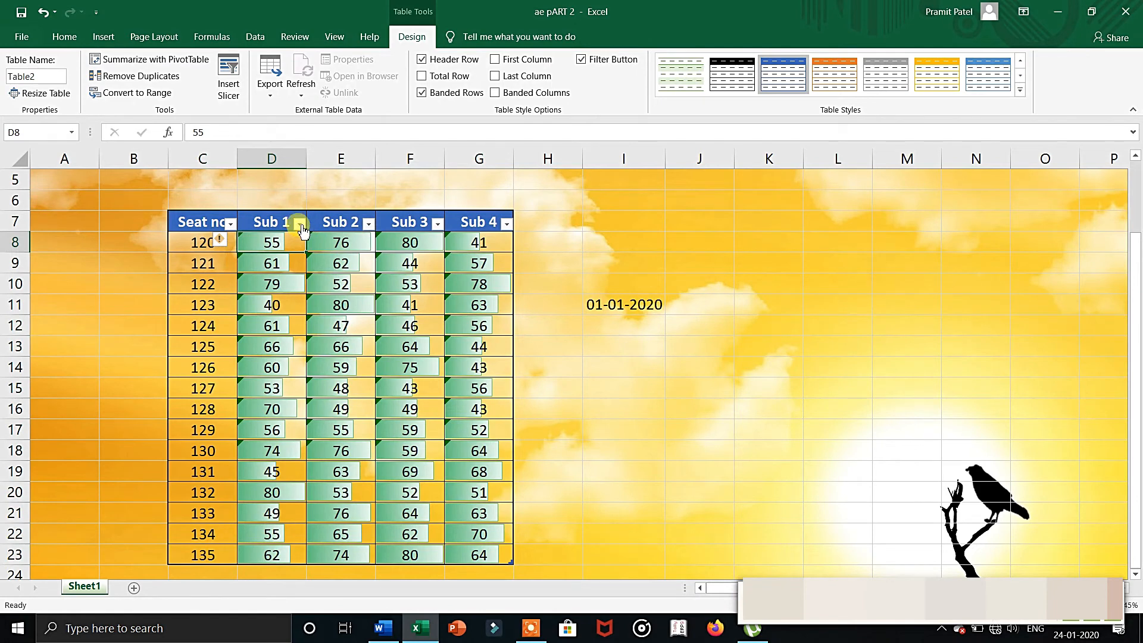
left_click(300, 223)
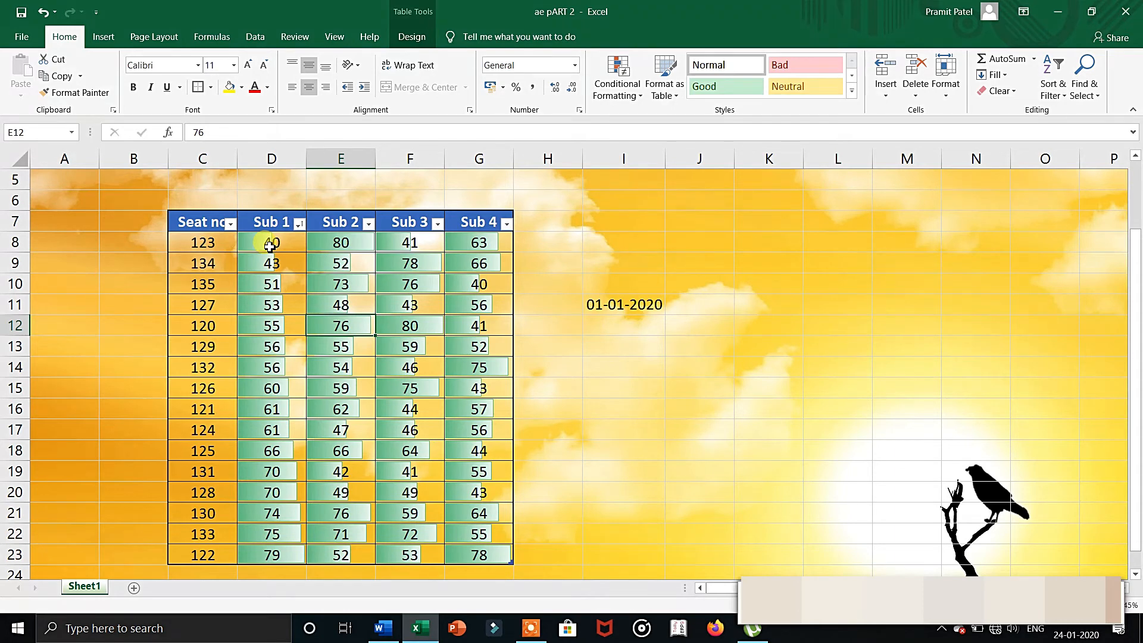
key("ctrl+z")
key("ctrl+z")
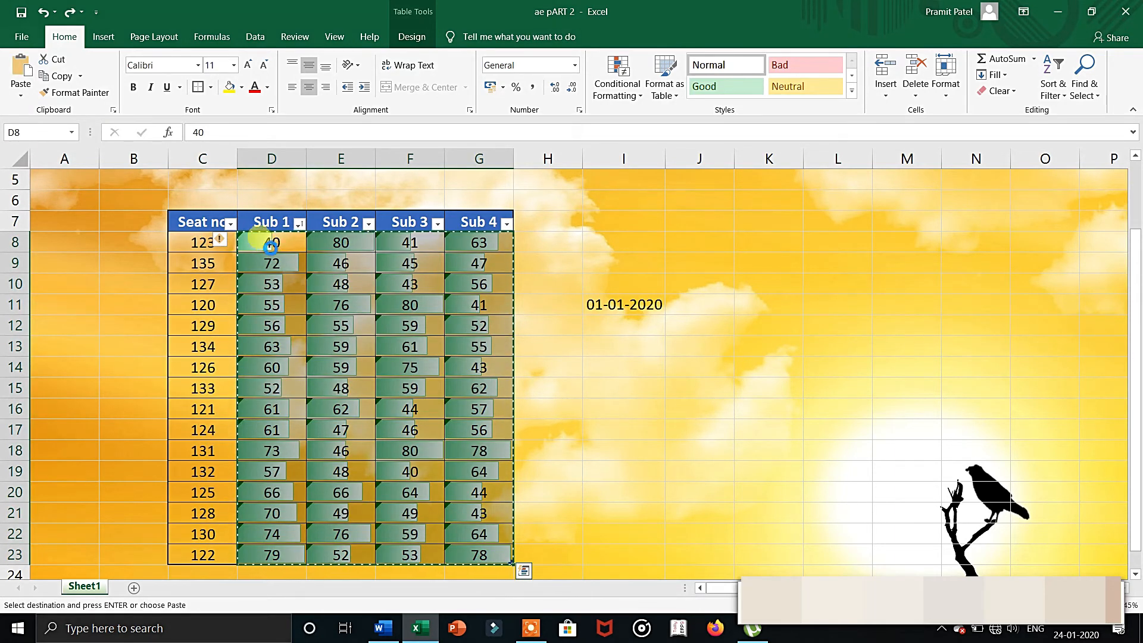
key("ctrl+z")
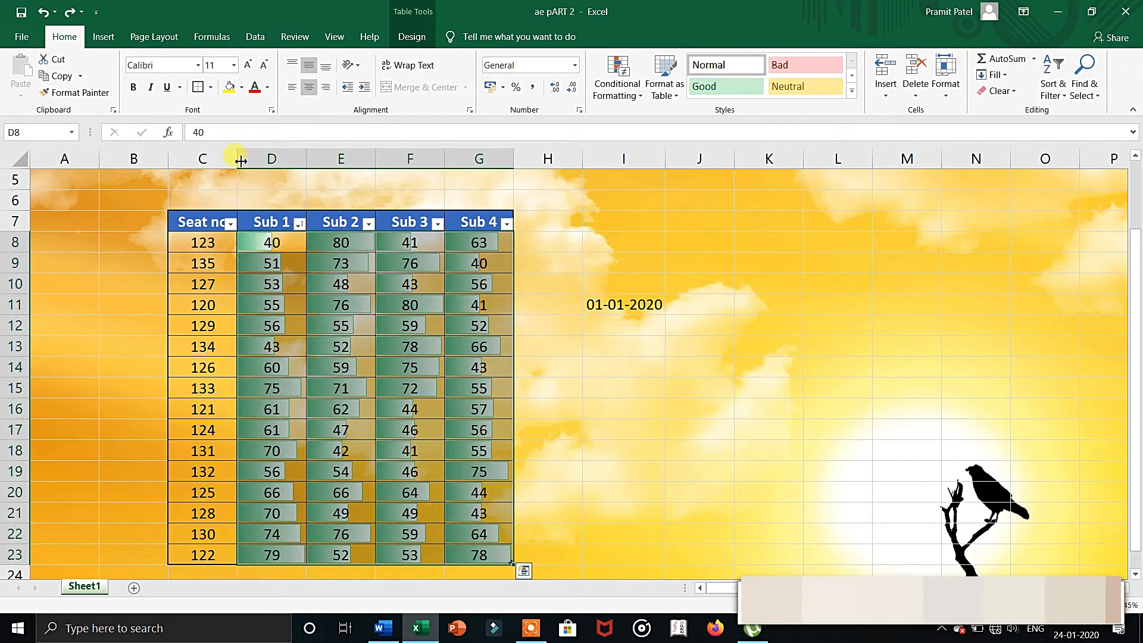
Sort the marks table by Sub 1 from smallest to largest.
left_click(300, 224)
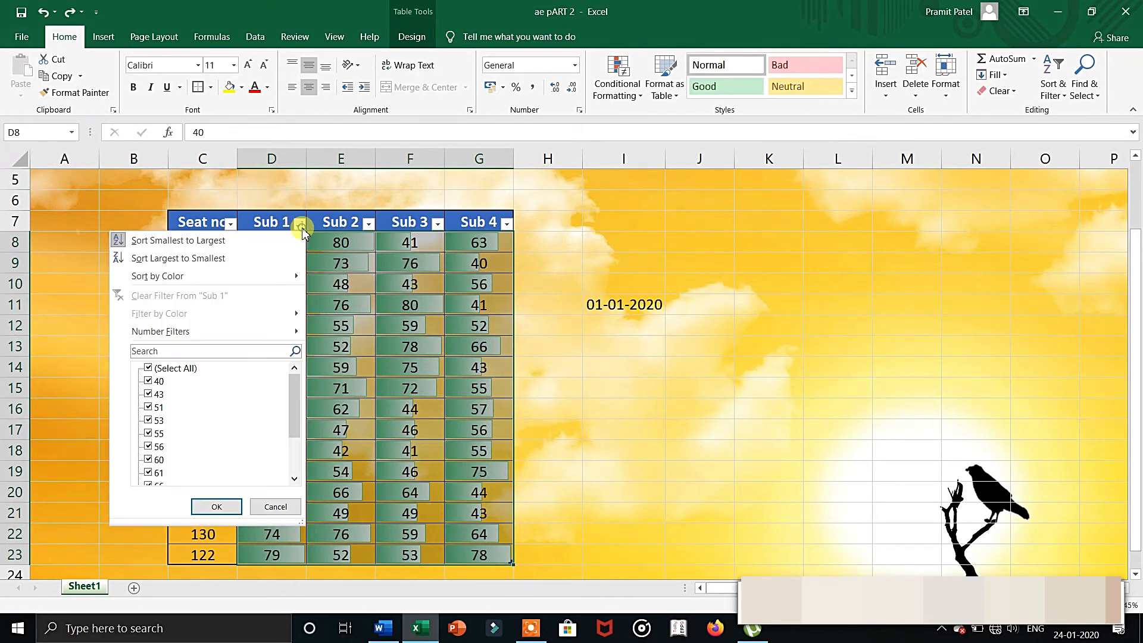
left_click(275, 240)
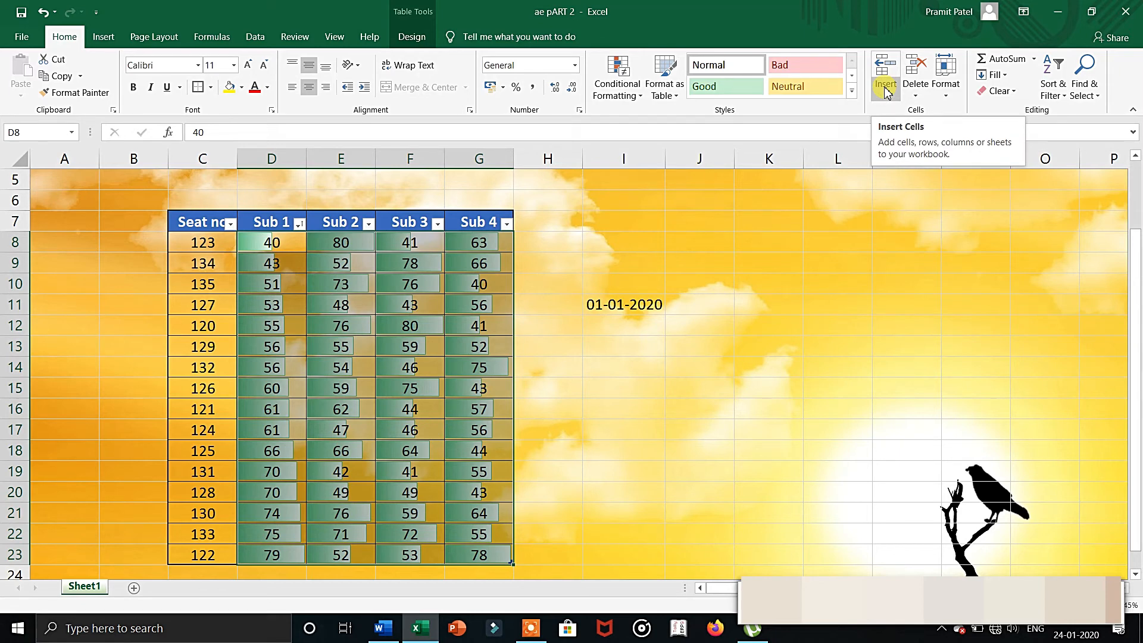
Select the date cell I11 and review the Insert Cells shift options without inserting anything.
left_click(639, 302)
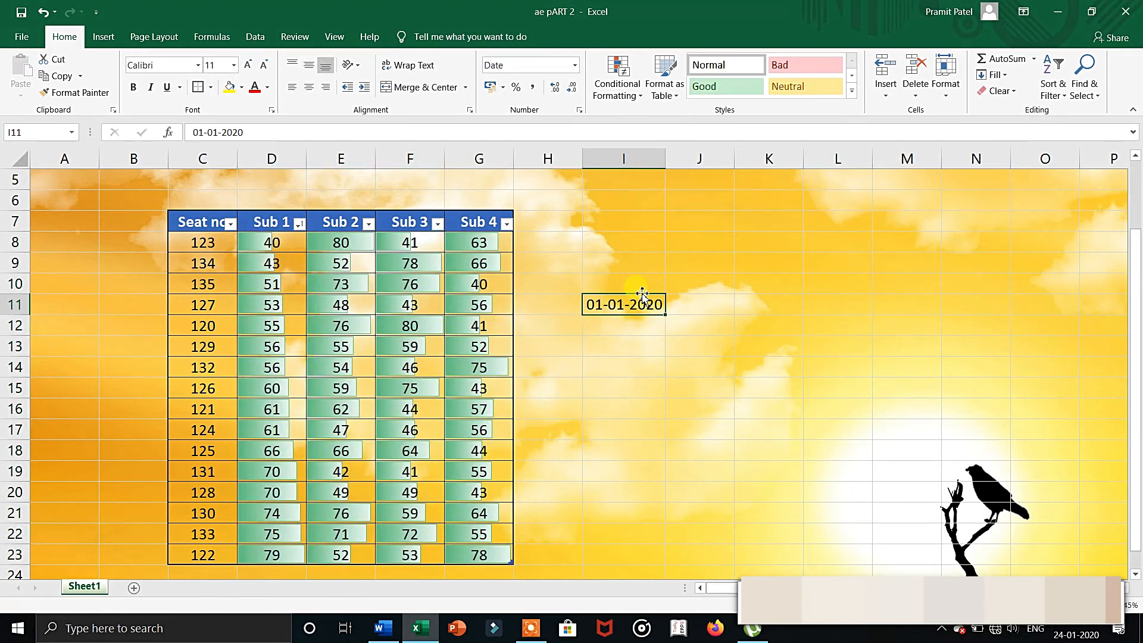
left_click(884, 92)
left_click(884, 113)
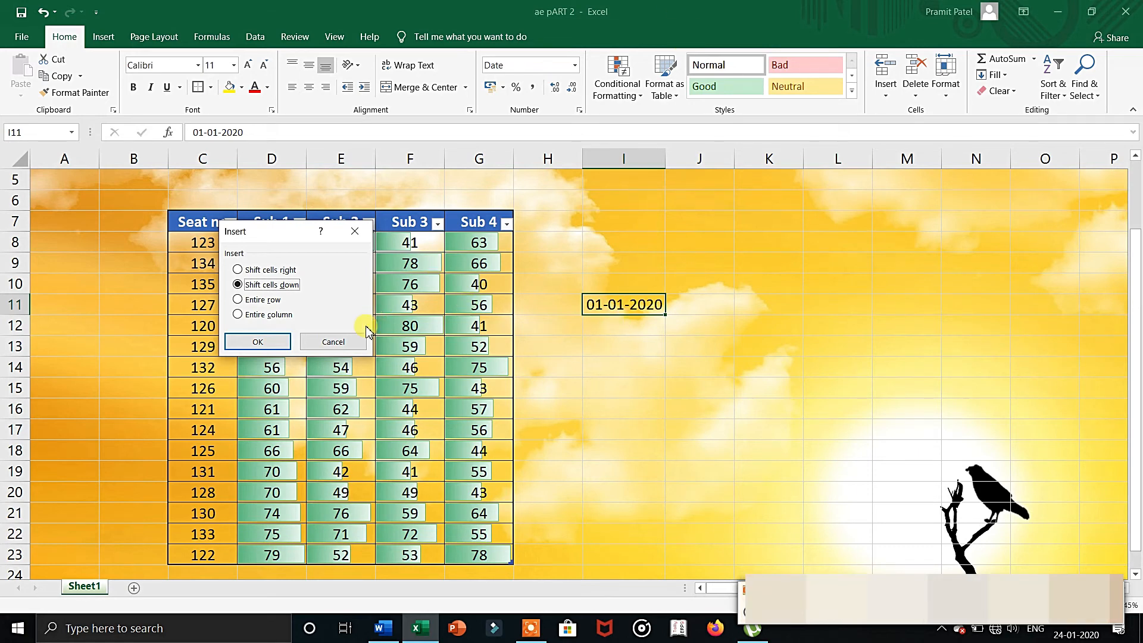
left_click(356, 343)
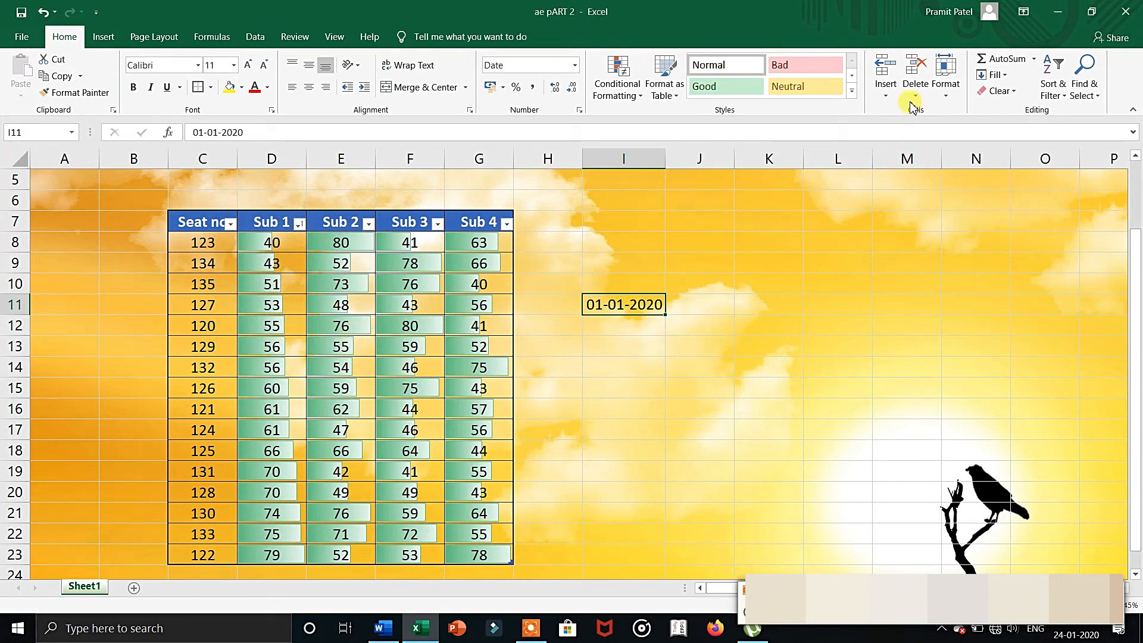
Insert a new sheet row at row 11 and a new sheet column at column I.
left_click(887, 90)
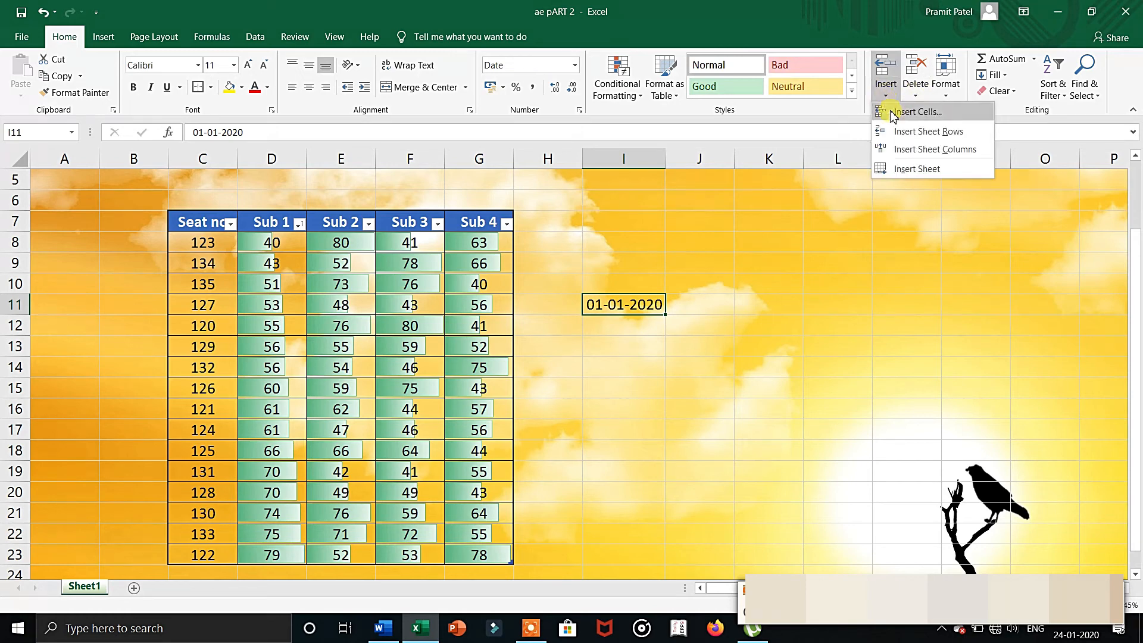
left_click(899, 131)
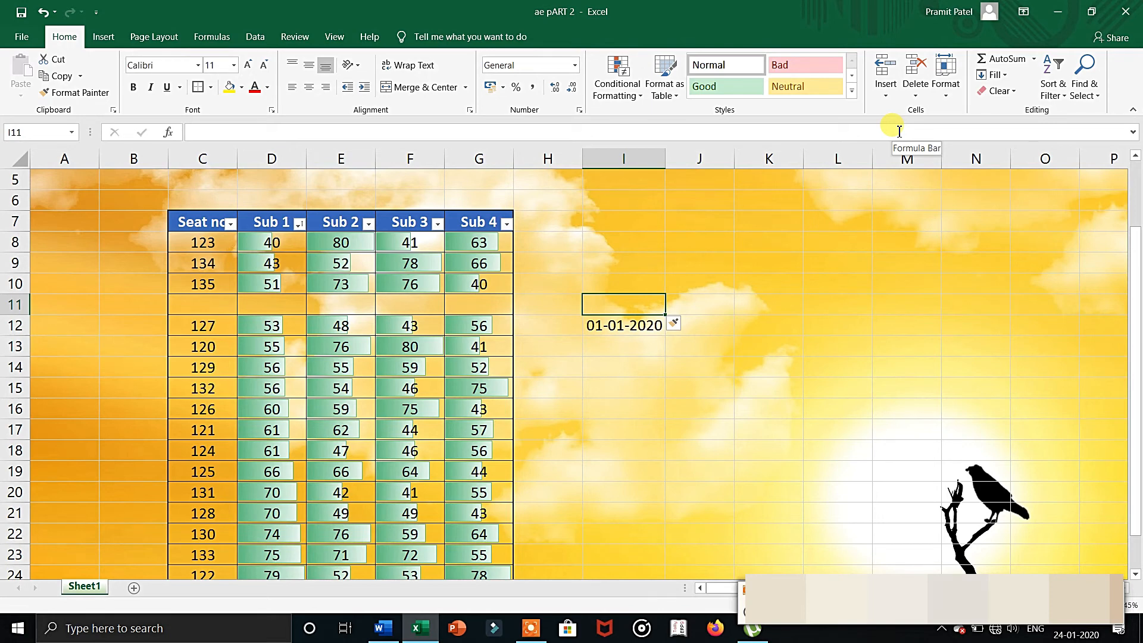
left_click(893, 97)
left_click(899, 149)
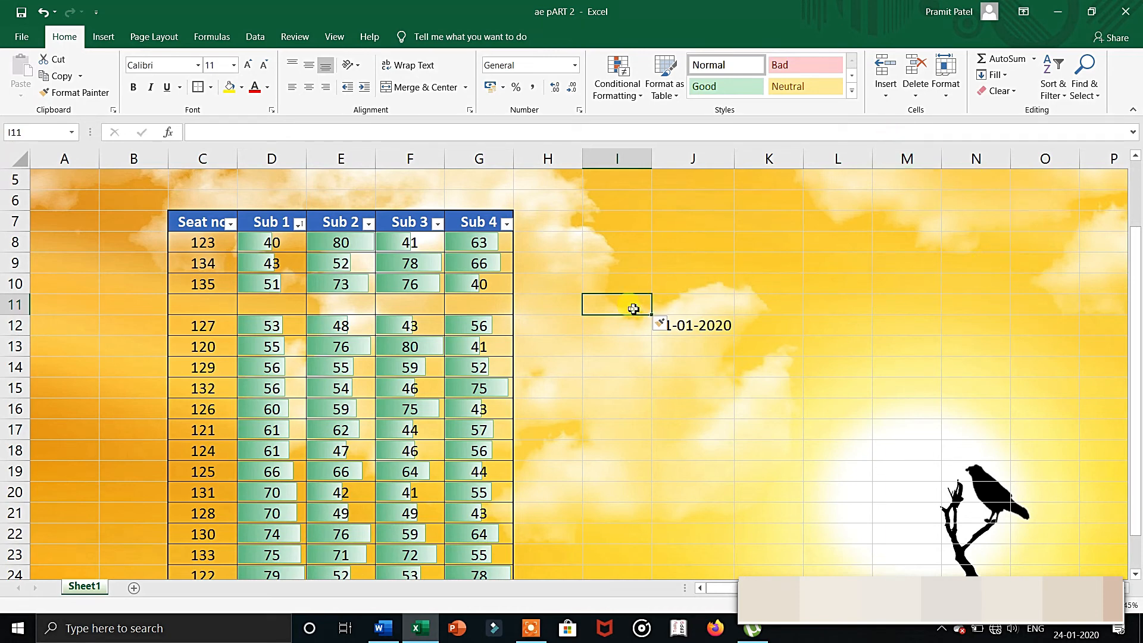
Set the height of the empty row 11 to 18.
left_click(885, 89)
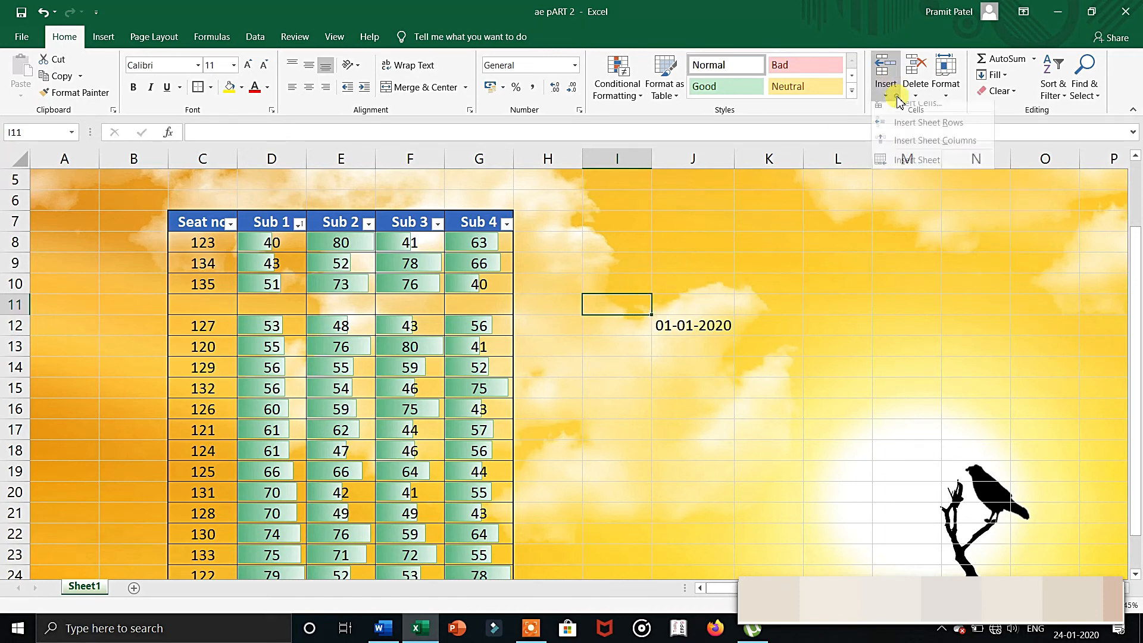
left_click(946, 89)
left_click(961, 126)
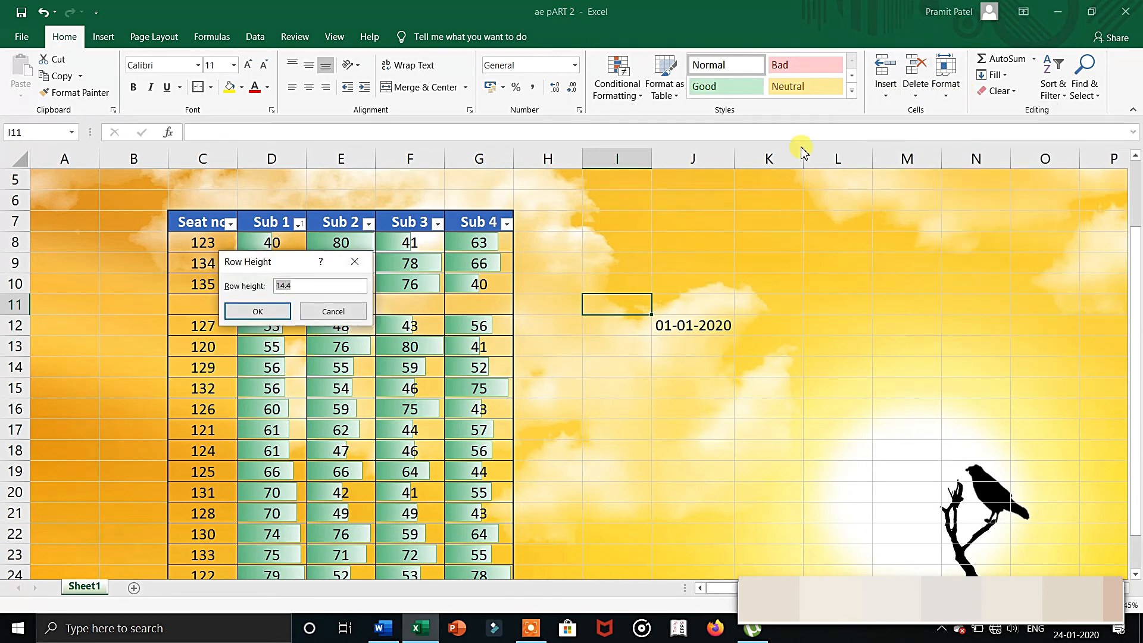
type("18")
key("Return")
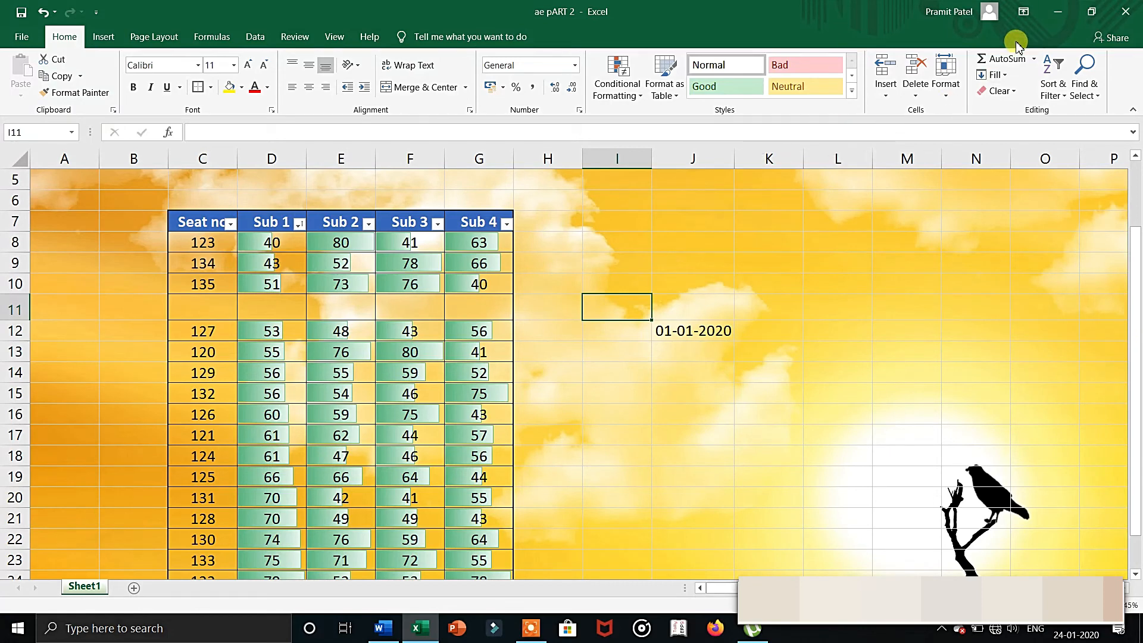
AutoFit the height of row 11.
left_click(944, 82)
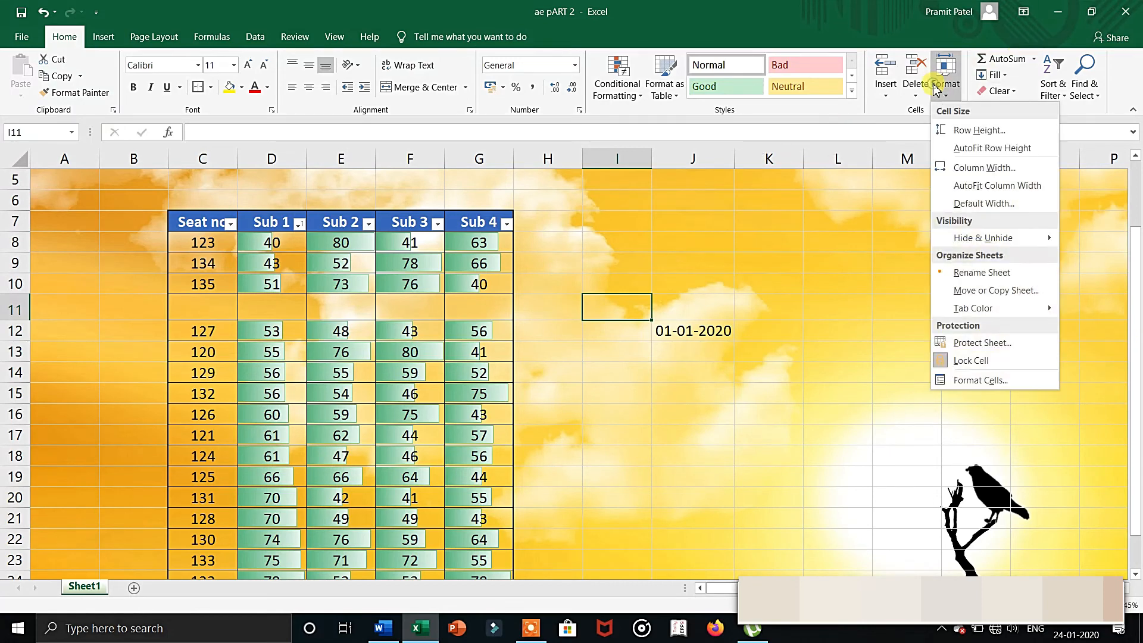
left_click(958, 147)
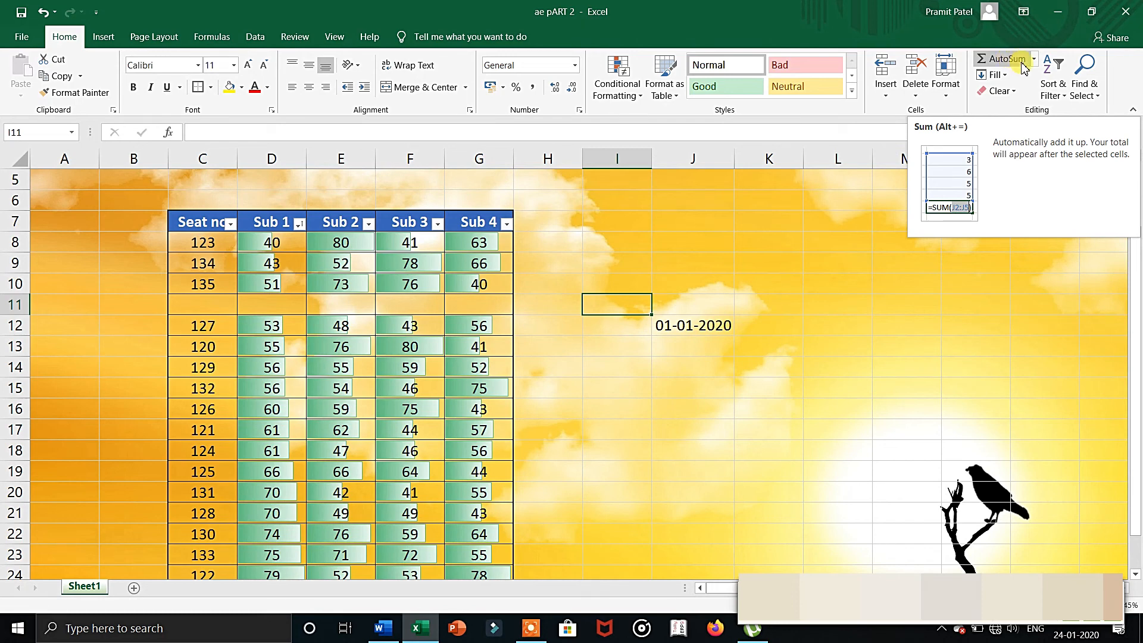
Select the whole empty column L and hide it.
left_click(839, 161)
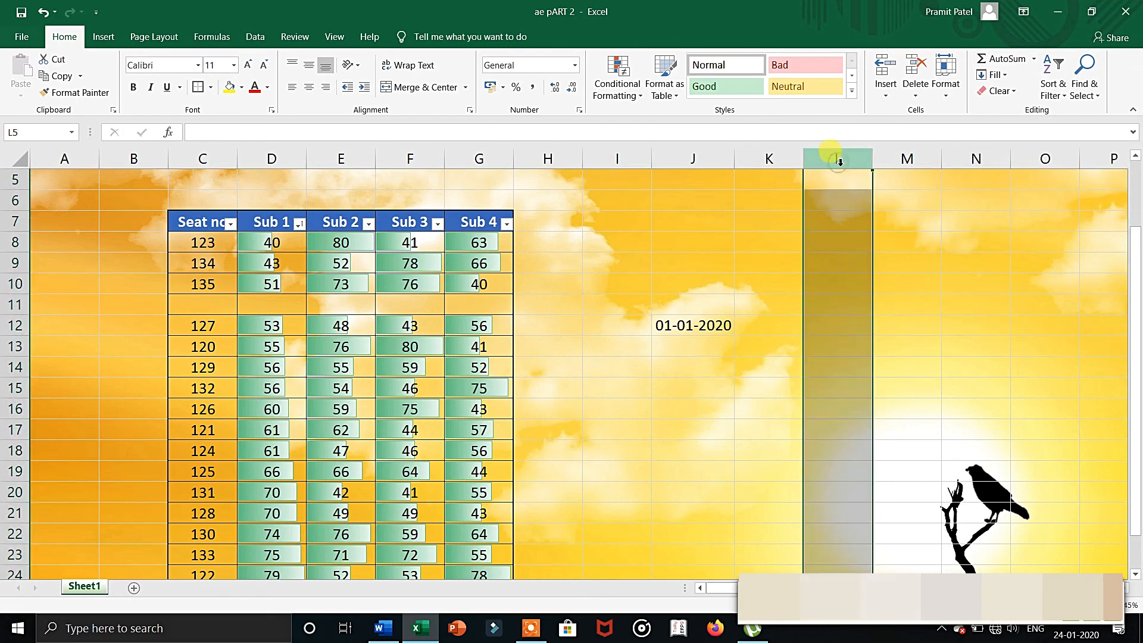
left_click(946, 89)
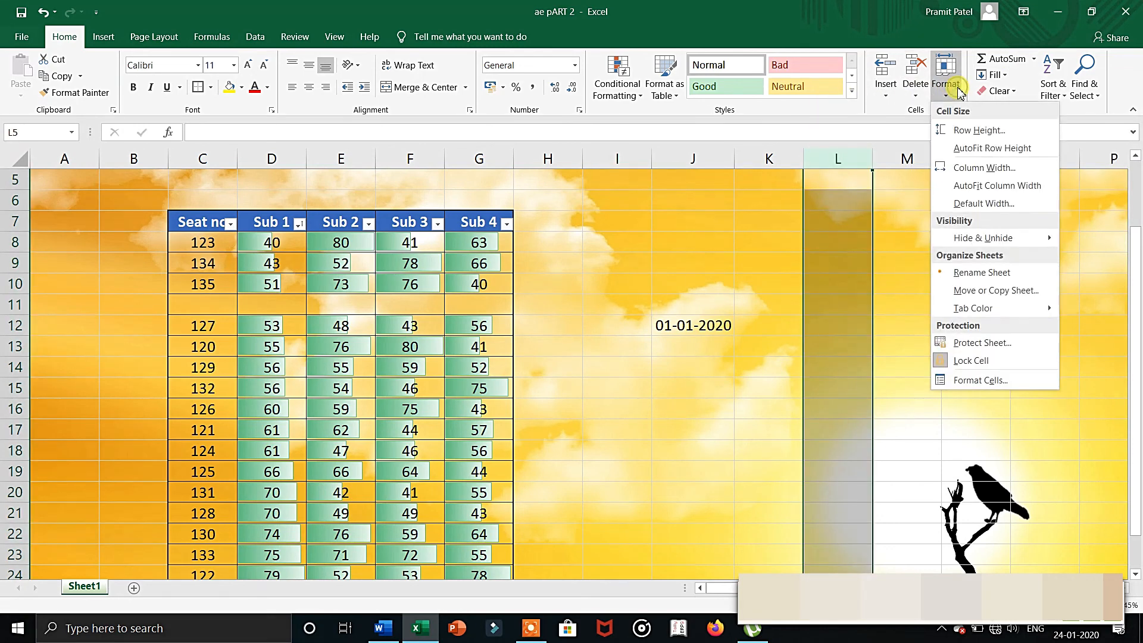
mouse_move(961, 246)
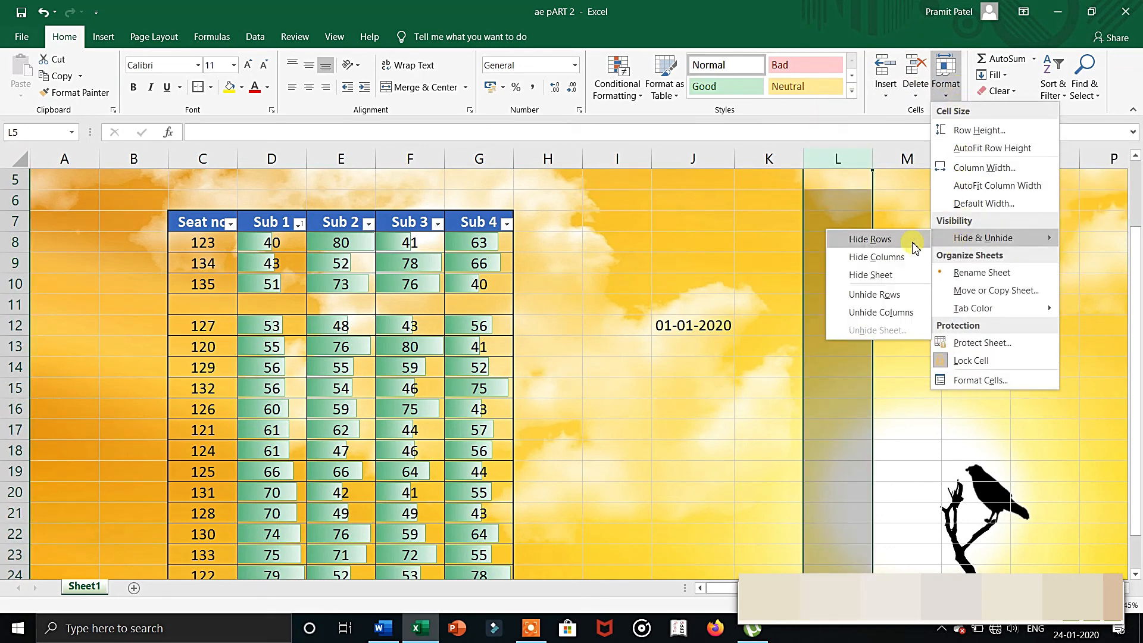
left_click(900, 266)
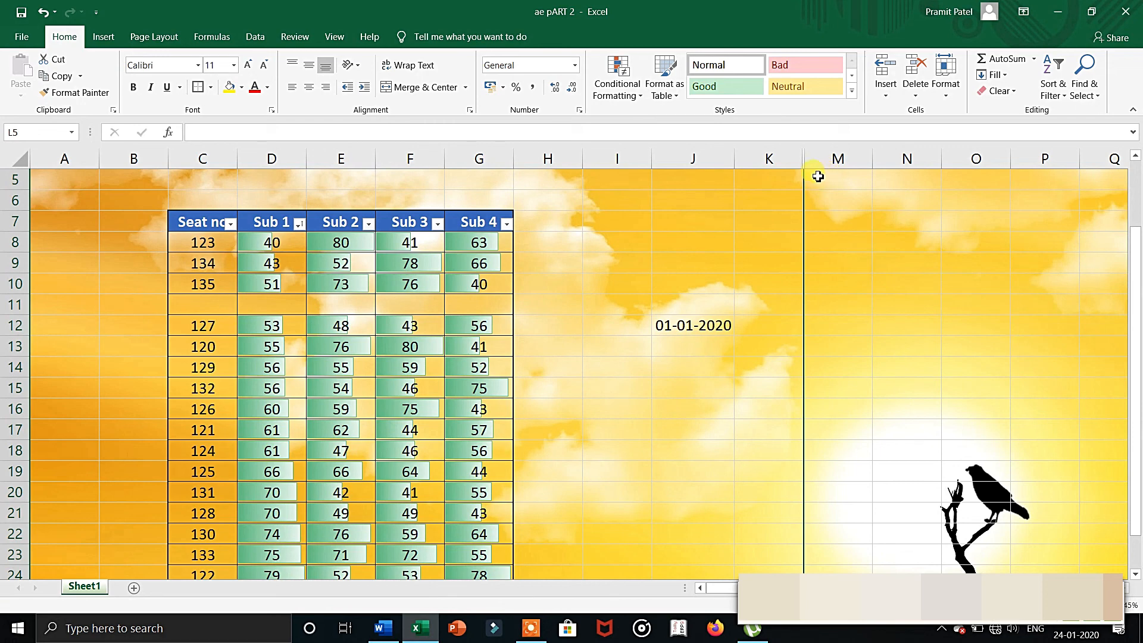
Select columns K through M and unhide the hidden column L between them.
left_click_drag(776, 160, 837, 160)
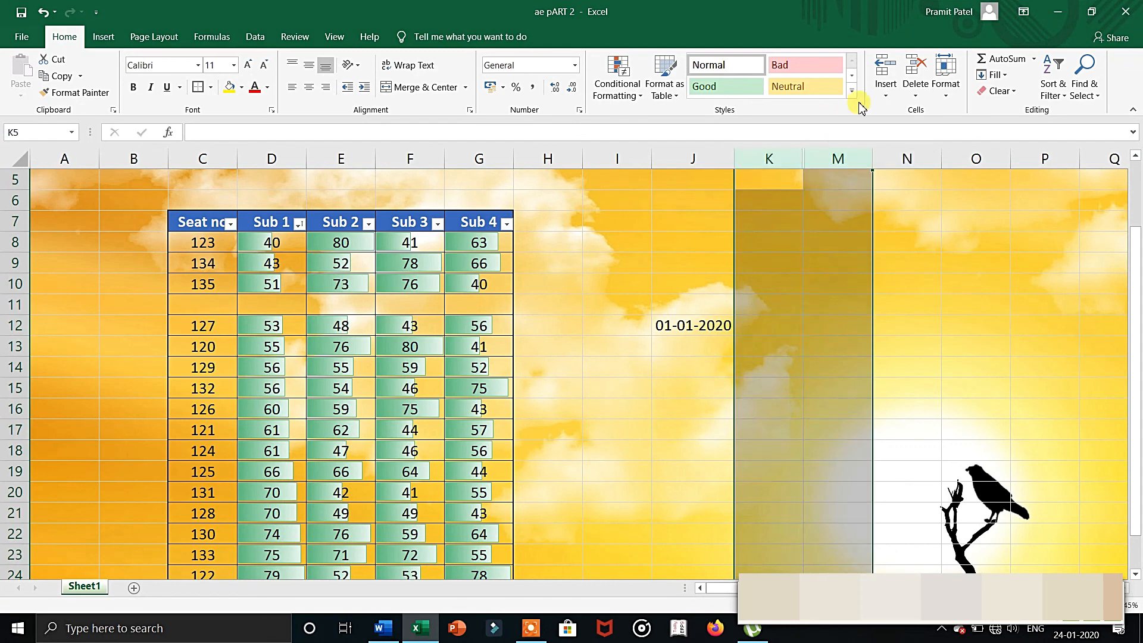
left_click(942, 89)
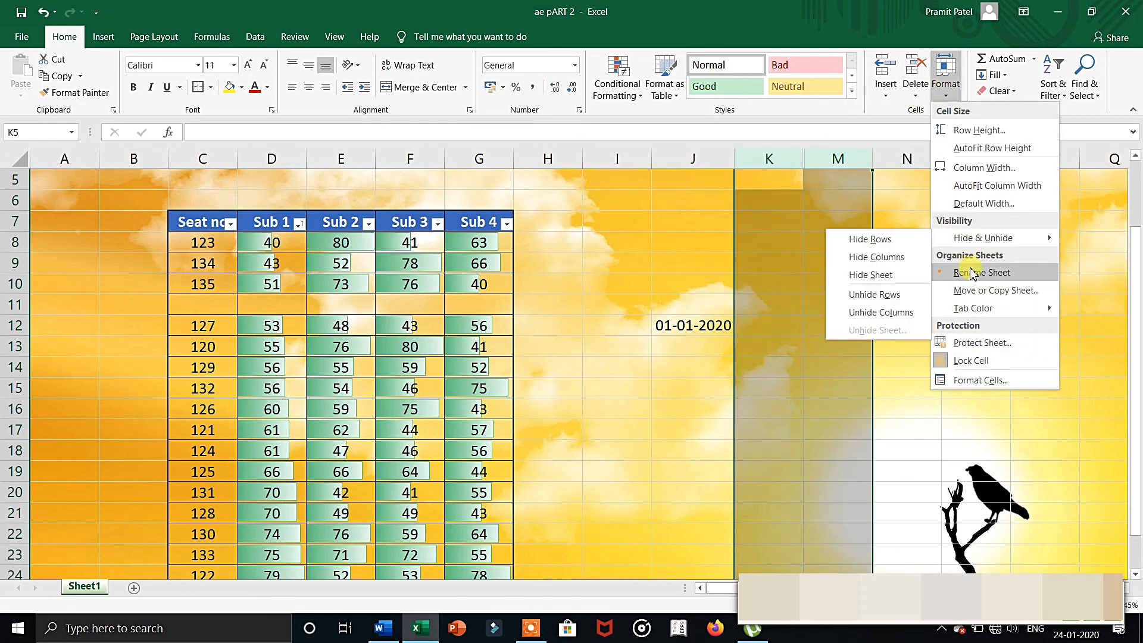
mouse_move(958, 238)
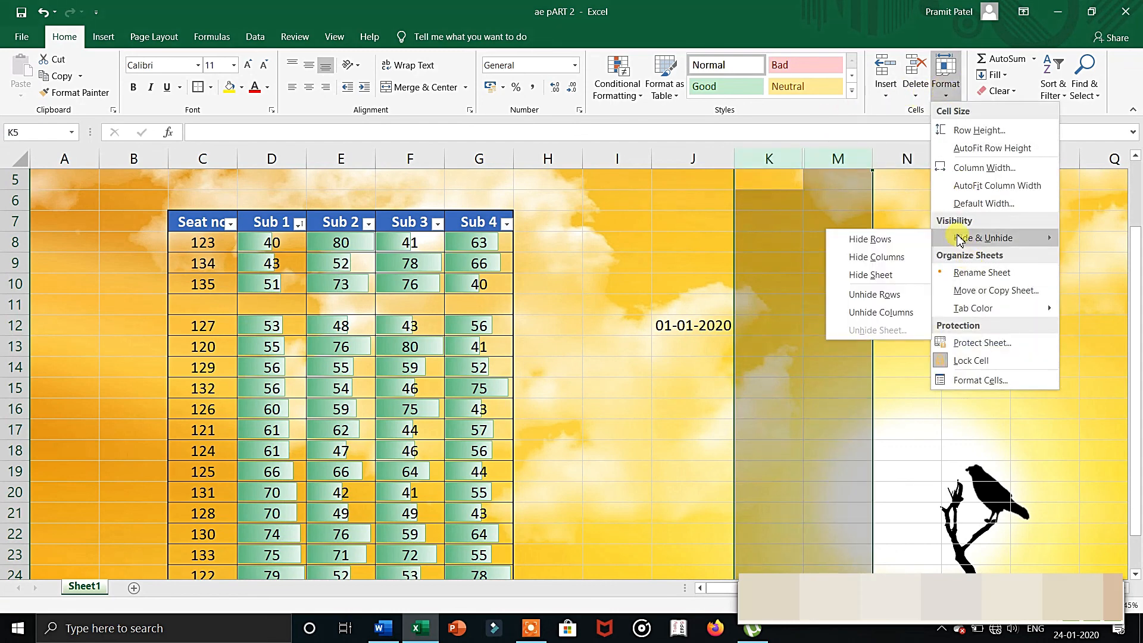
left_click(879, 314)
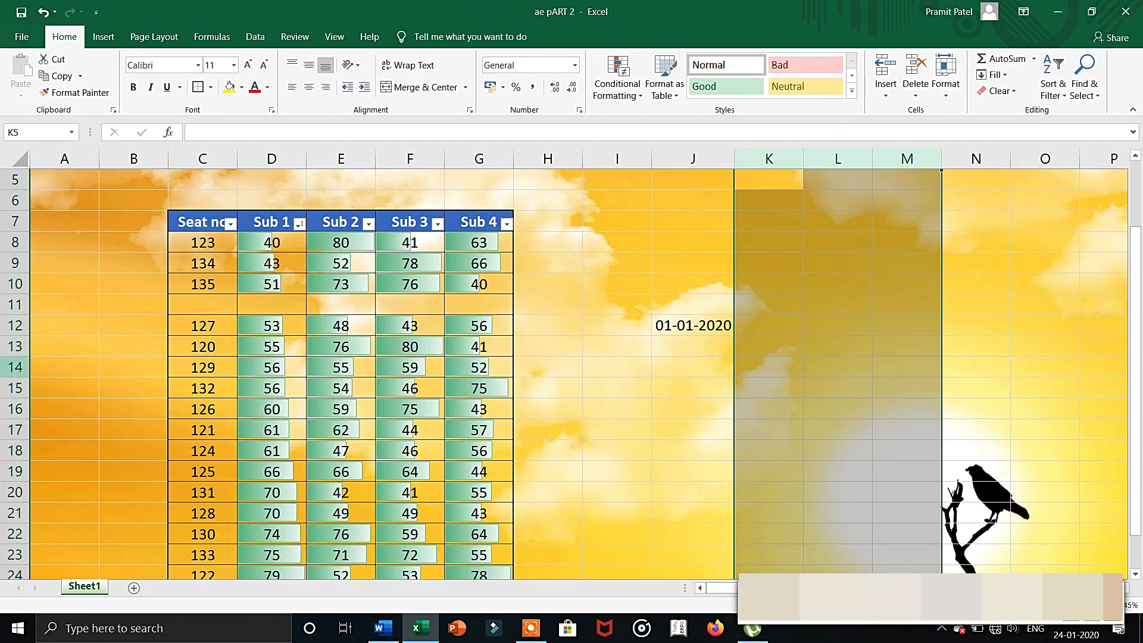
Select the whole of row 13, containing seat number 120, and hide it.
left_click(14, 348)
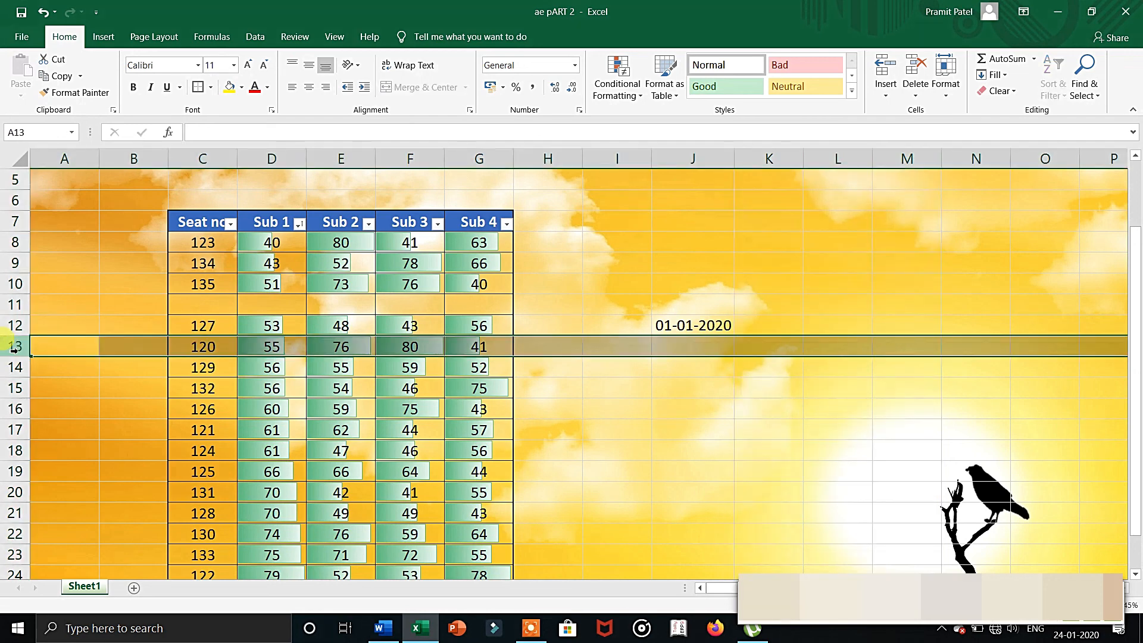
left_click(952, 94)
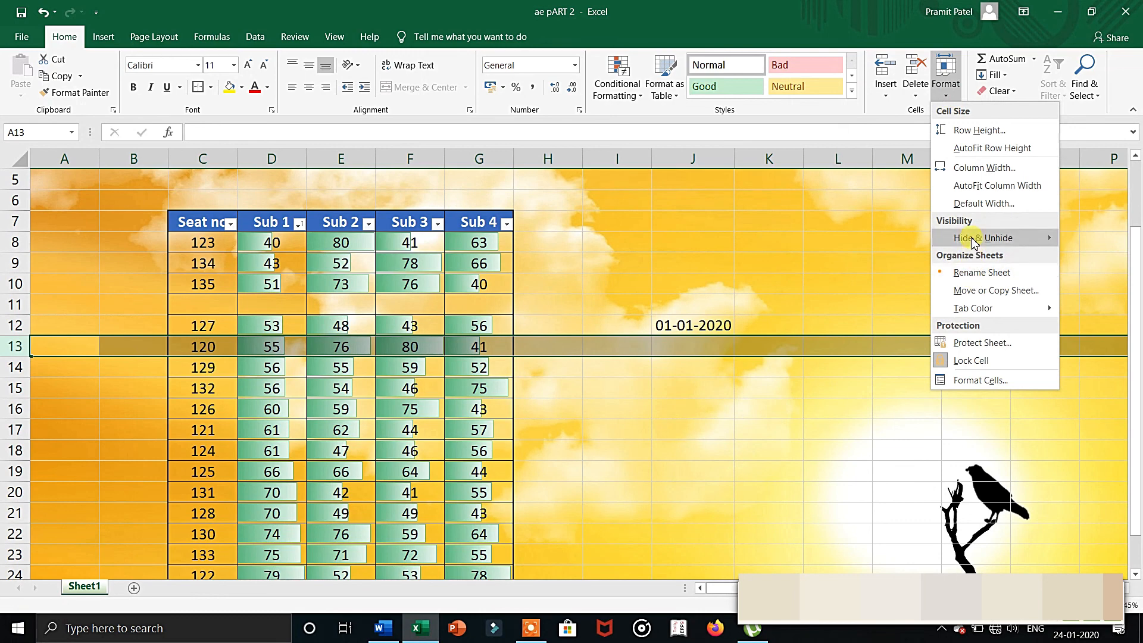
mouse_move(971, 242)
left_click(869, 239)
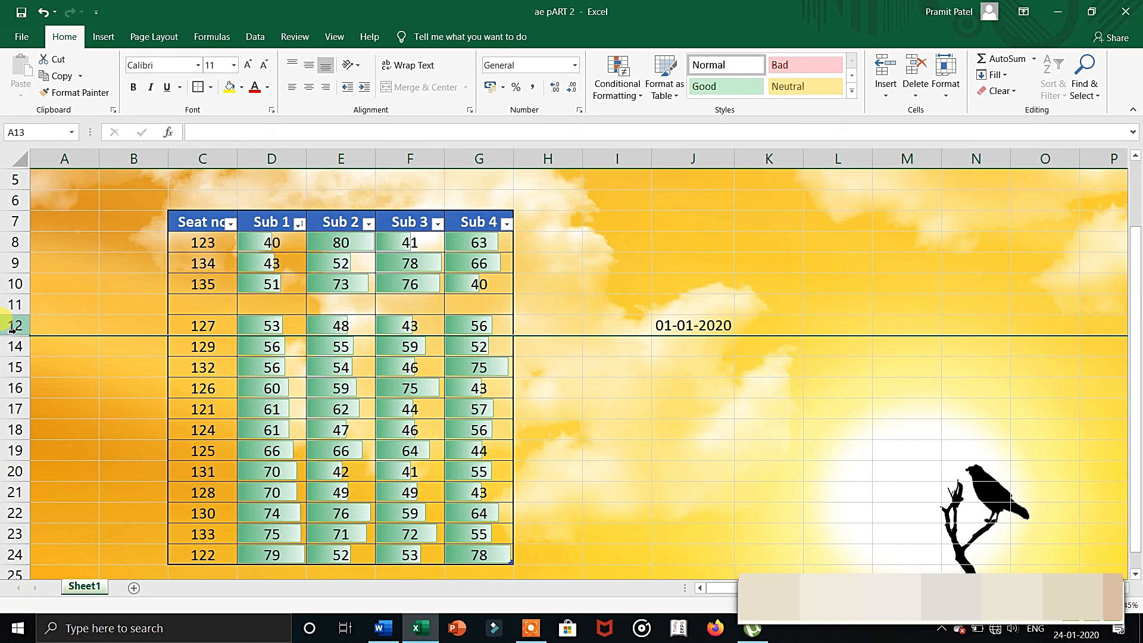
Select rows 12 through 14, unhide the hidden row 13 between them, and clear the row selection by selecting cell K8.
left_click_drag(12, 327, 12, 346)
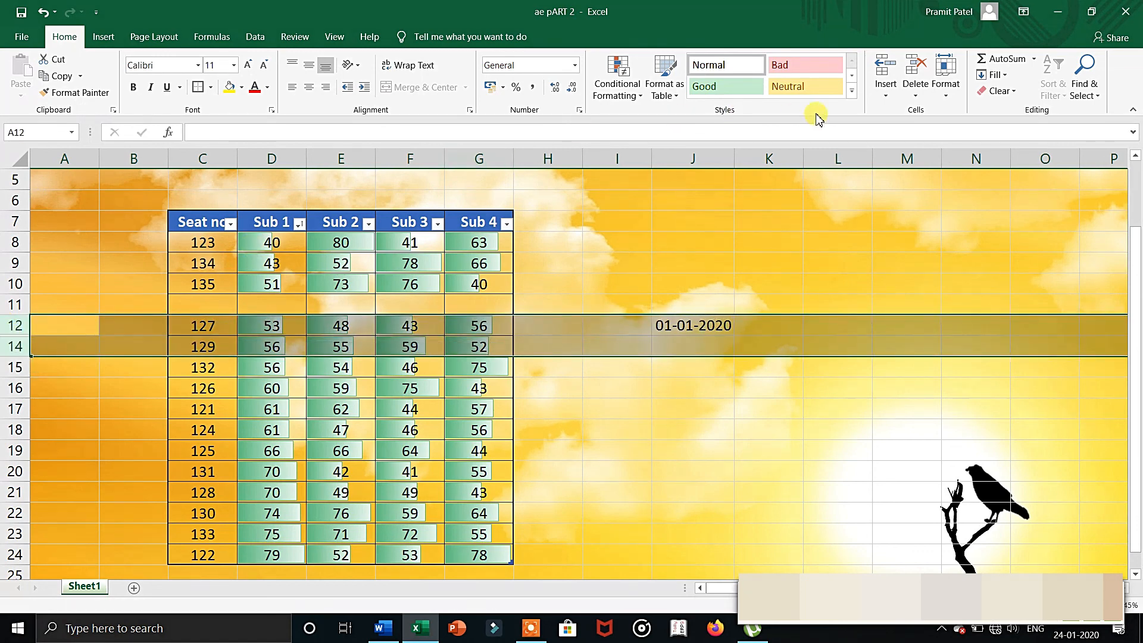
left_click(946, 89)
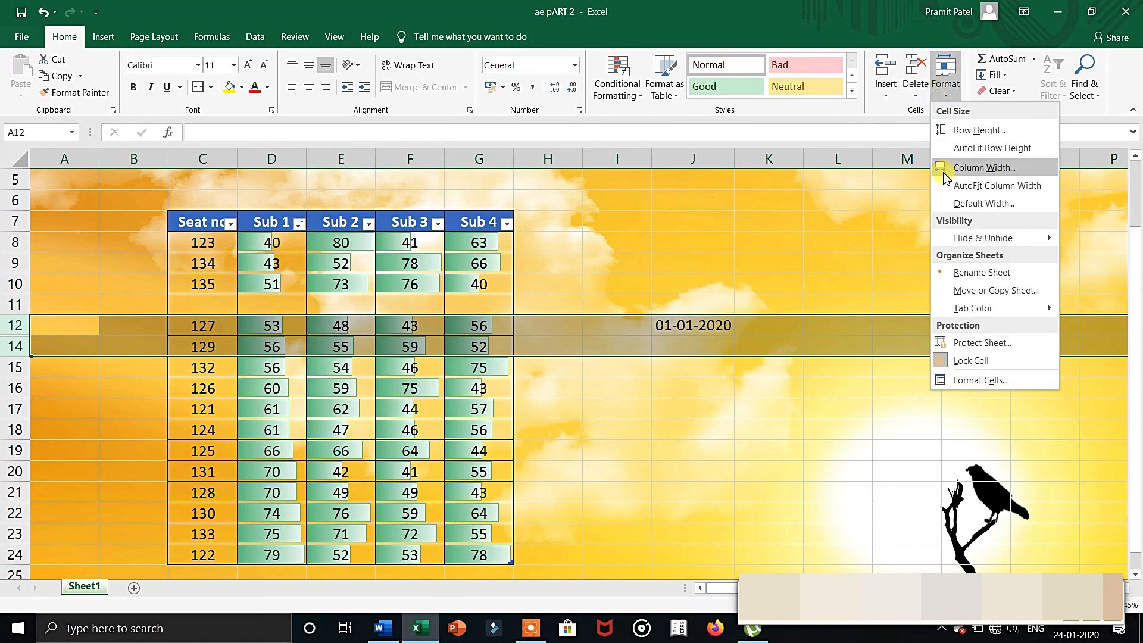
mouse_move(949, 238)
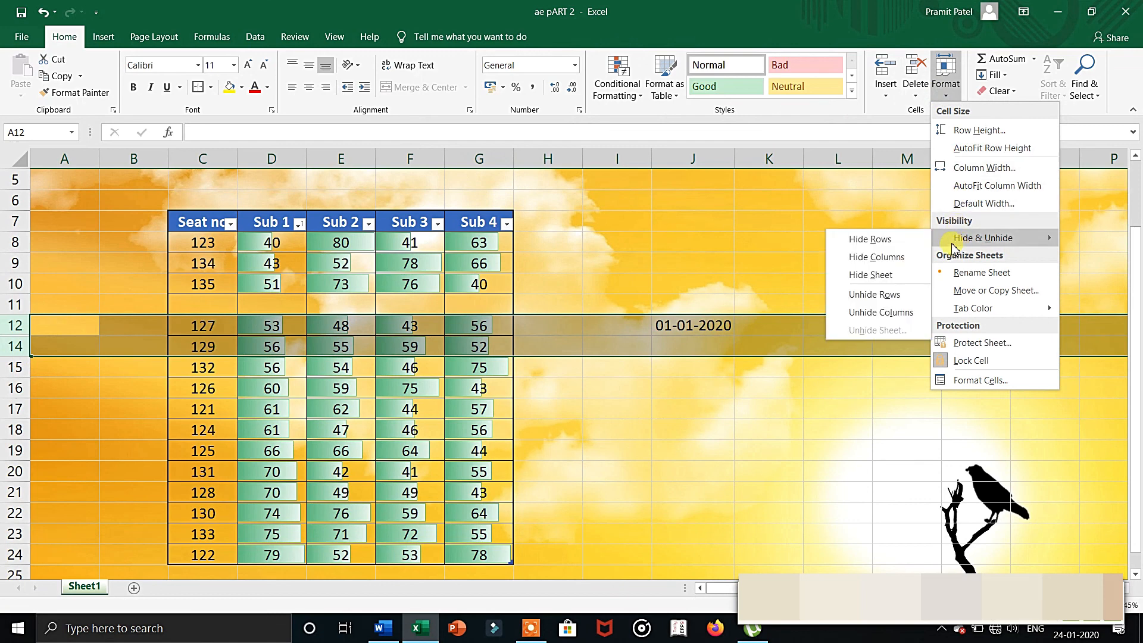
left_click(873, 294)
left_click(789, 251)
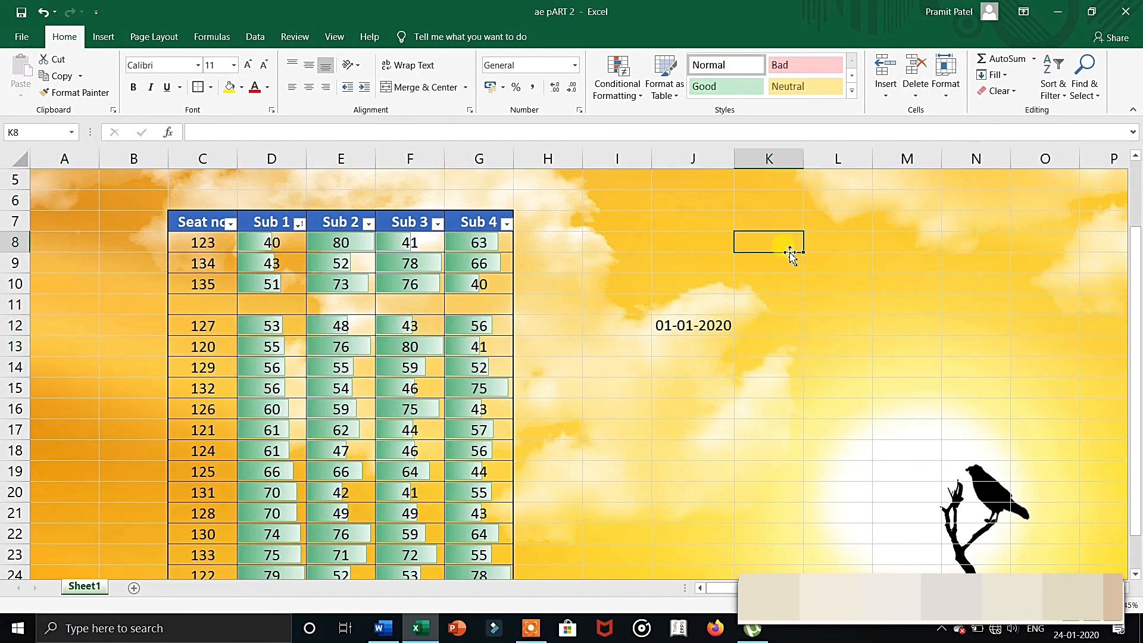